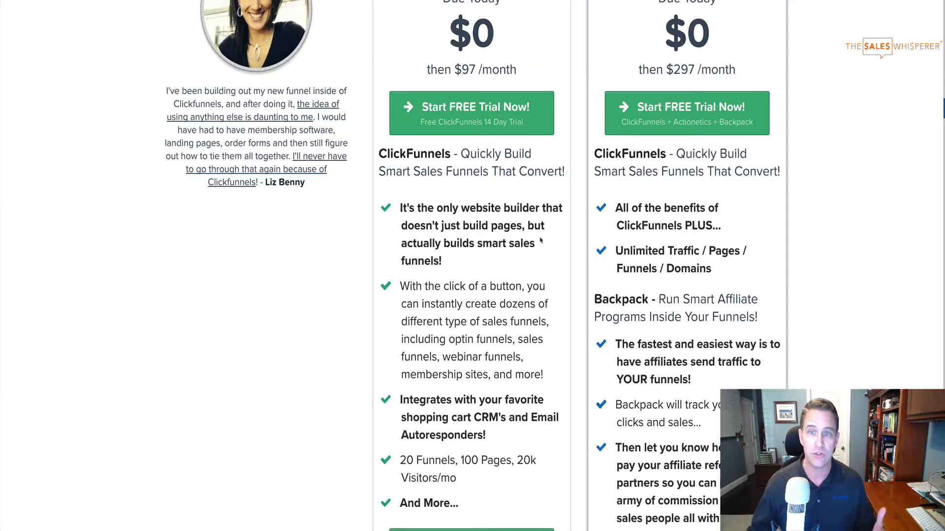
- Compare the prices and features of the ClickFunnels and Full ClickFunnels Suite plans
{"action": "scroll", "coordinate": [540, 239], "scroll_direction": "up", "scroll_amount": 3}
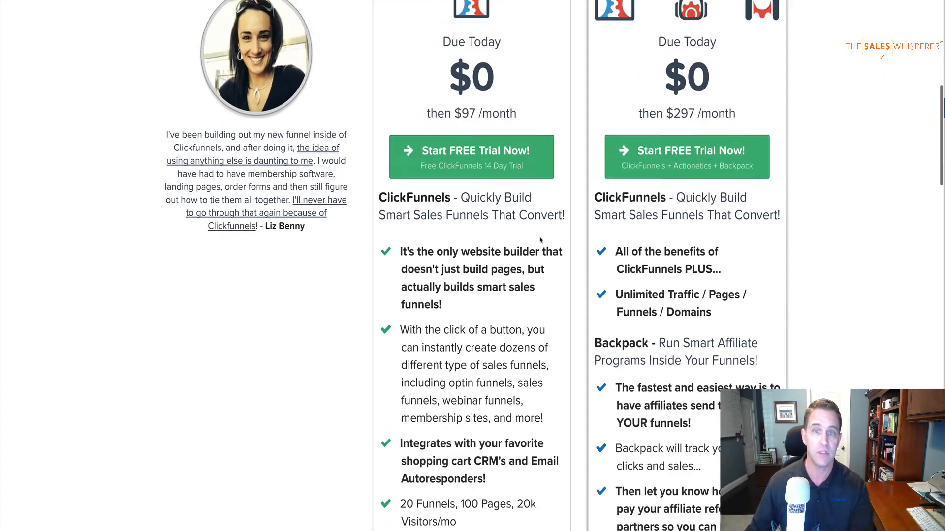
{"action": "scroll", "coordinate": [540, 240], "scroll_direction": "up", "scroll_amount": 1}
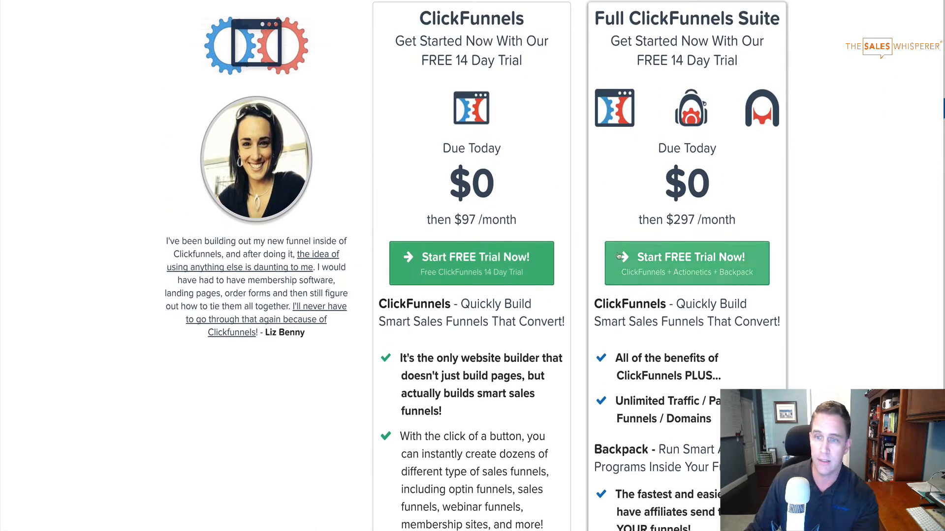
{"action": "scroll", "coordinate": [626, 295], "scroll_direction": "down", "scroll_amount": 1}
{"action": "scroll", "coordinate": [624, 295], "scroll_direction": "down", "scroll_amount": 4}
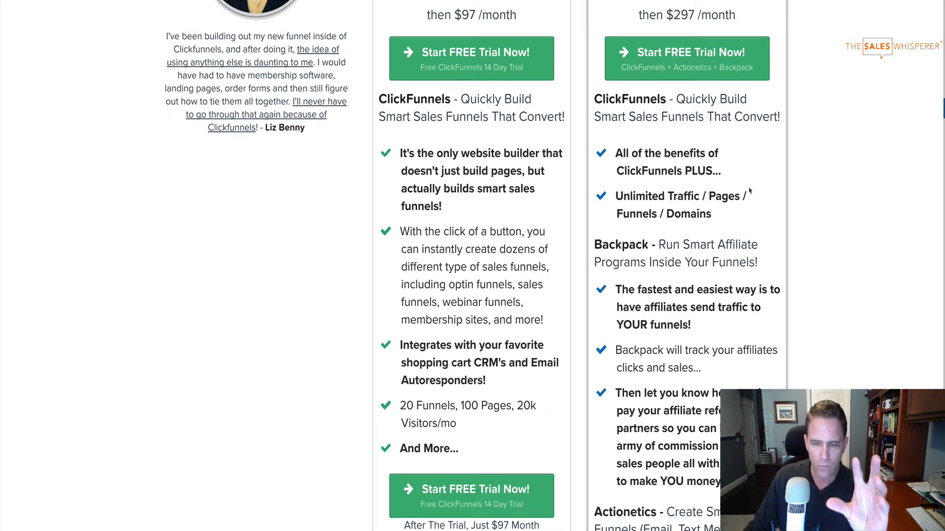
{"action": "scroll", "coordinate": [748, 191], "scroll_direction": "up", "scroll_amount": 1}
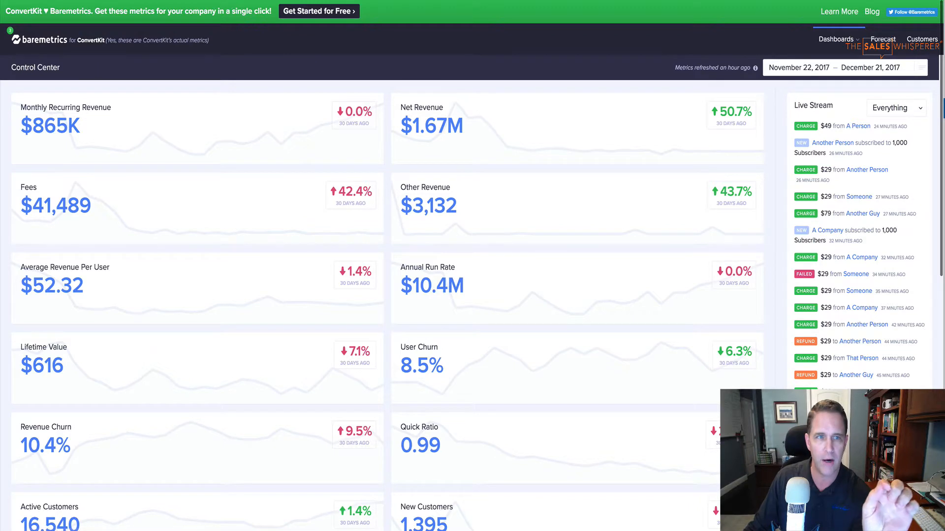
- Examine the revenue, churn and customer metrics on ConvertKit's Baremetrics dashboard
{"action": "key", "text": "super+l"}
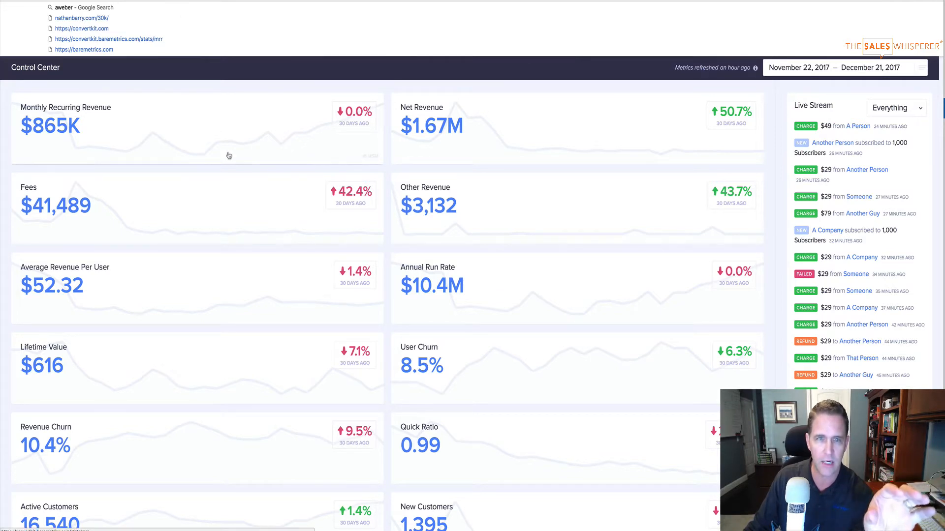
{"action": "left_click", "coordinate": [530, 79]}
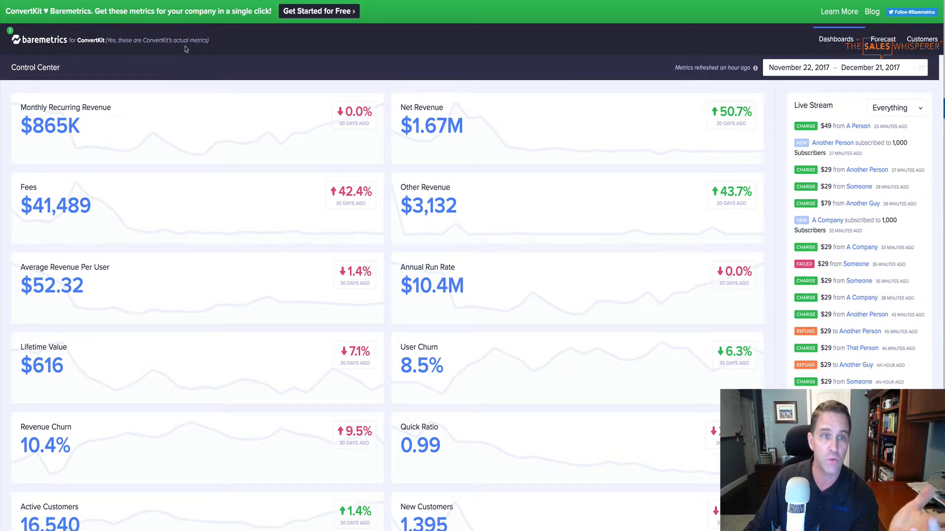
{"action": "scroll", "coordinate": [189, 74], "scroll_direction": "down", "scroll_amount": 2}
{"action": "scroll", "coordinate": [188, 74], "scroll_direction": "down", "scroll_amount": 1}
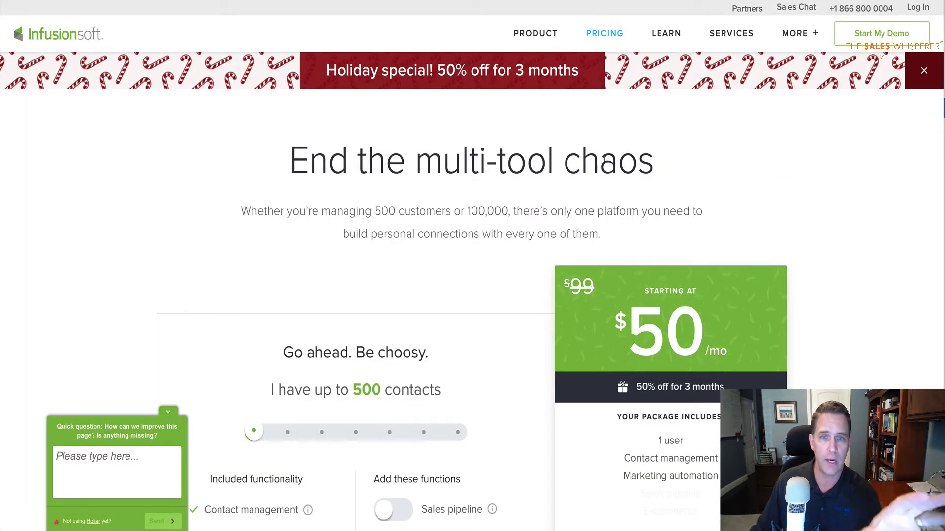
- Check Infusionsoft's price for higher contact counts in the pricing calculator and return the count to 500 contacts
{"action": "scroll", "coordinate": [604, 159], "scroll_direction": "down", "scroll_amount": 1}
{"action": "scroll", "coordinate": [605, 160], "scroll_direction": "up", "scroll_amount": 1}
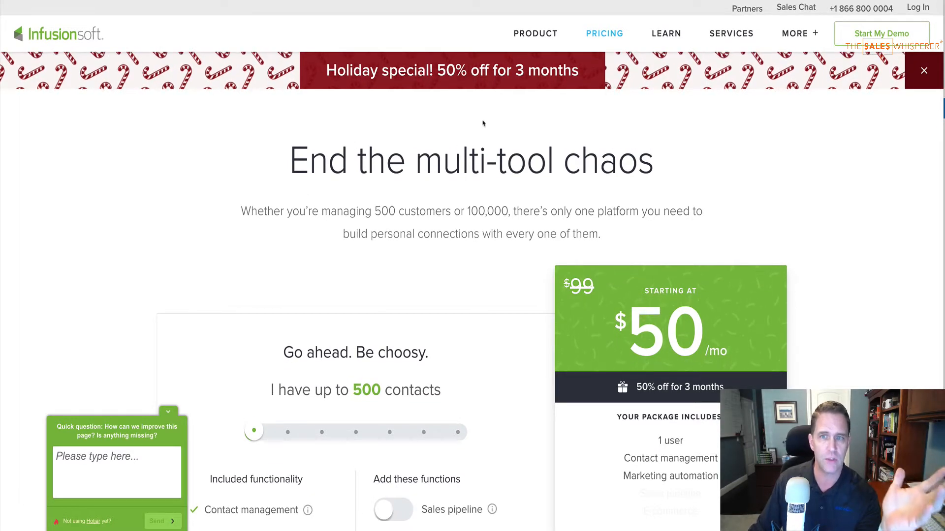
{"action": "scroll", "coordinate": [577, 341], "scroll_direction": "down", "scroll_amount": 1}
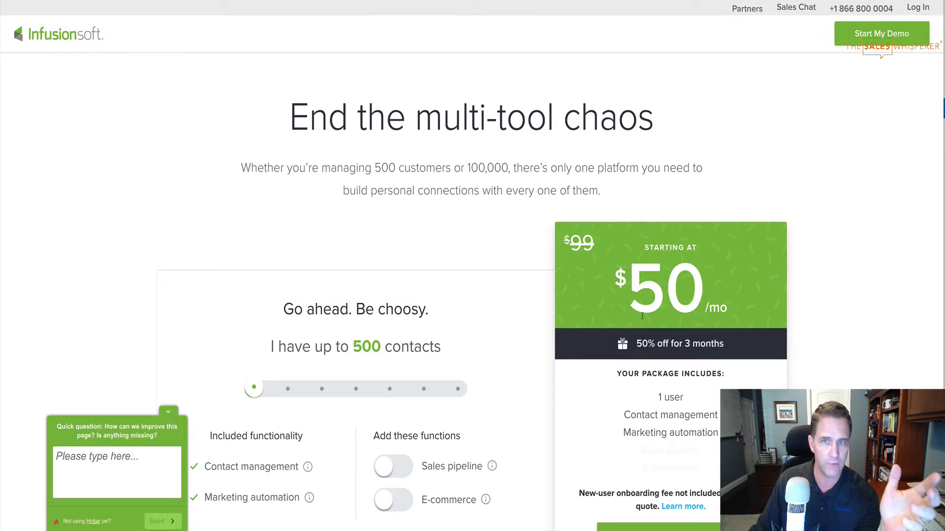
{"action": "scroll", "coordinate": [642, 316], "scroll_direction": "down", "scroll_amount": 1}
{"action": "scroll", "coordinate": [413, 331], "scroll_direction": "down", "scroll_amount": 1}
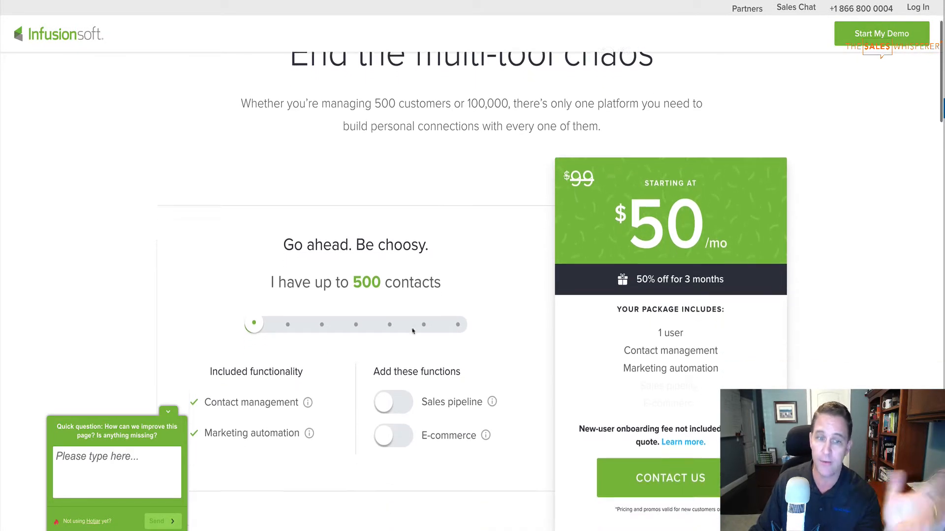
{"action": "left_click", "coordinate": [292, 308]}
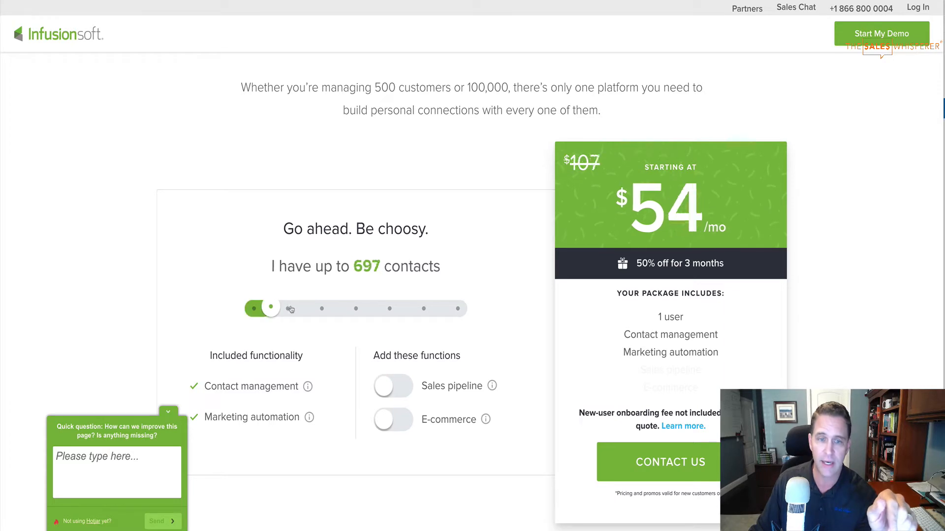
{"action": "left_click", "coordinate": [321, 308]}
{"action": "left_click", "coordinate": [254, 309]}
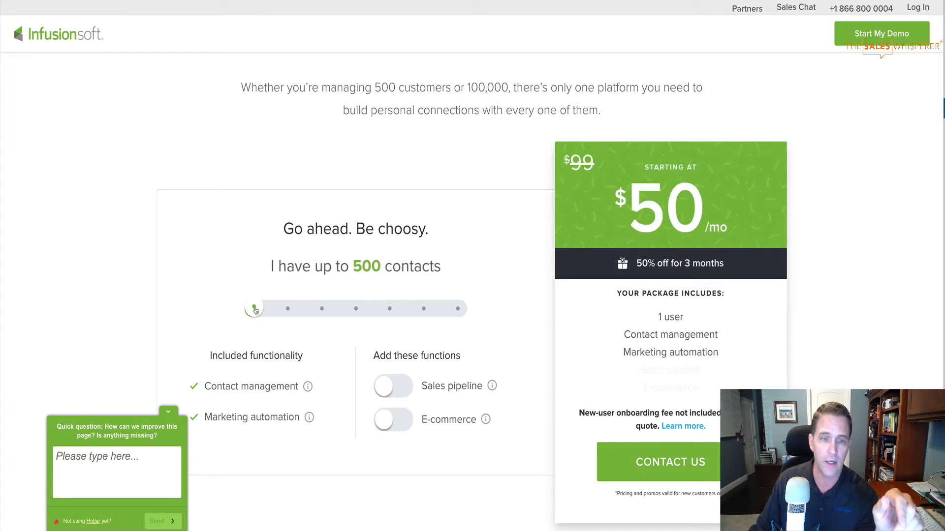
- Check how adding the Sales pipeline and E-commerce functions affects the price, and remove both again
{"action": "left_click", "coordinate": [393, 391]}
{"action": "left_click", "coordinate": [392, 422]}
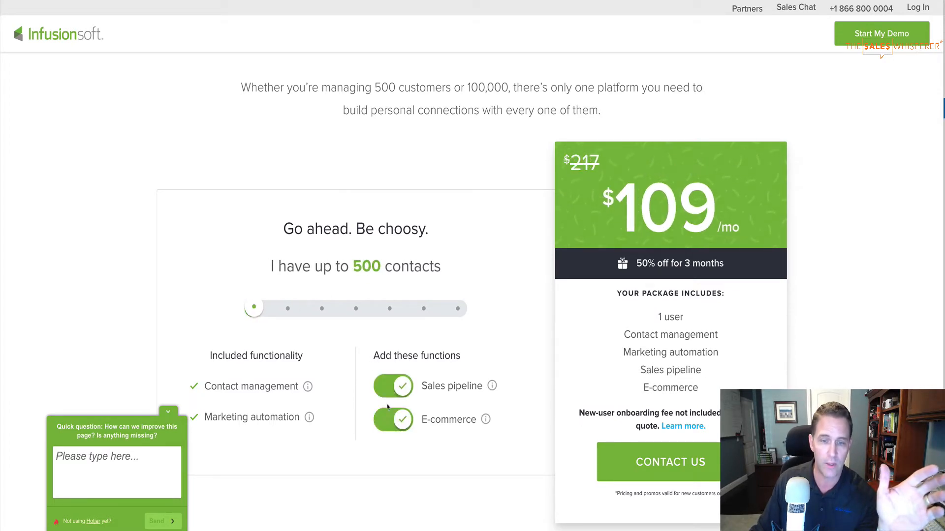
{"action": "left_click", "coordinate": [385, 422]}
{"action": "left_click", "coordinate": [387, 390]}
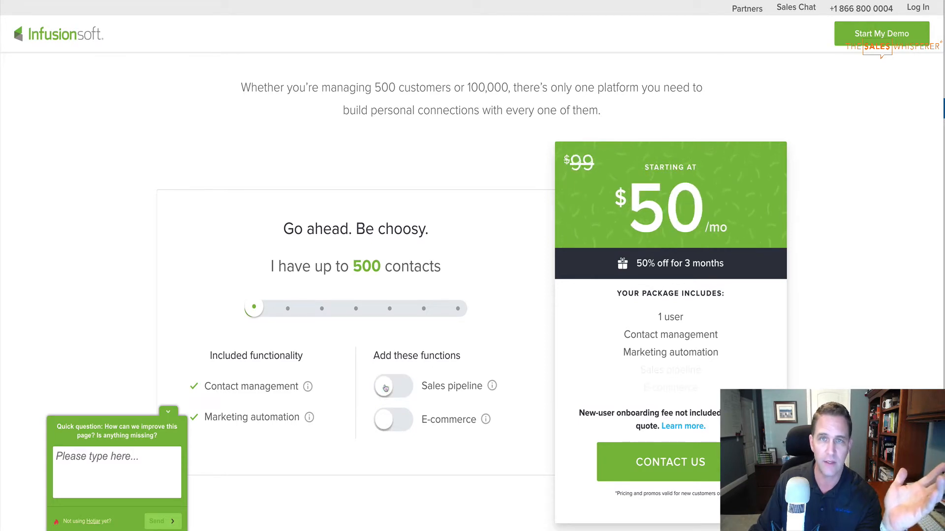
{"action": "scroll", "coordinate": [505, 349], "scroll_direction": "down", "scroll_amount": 1}
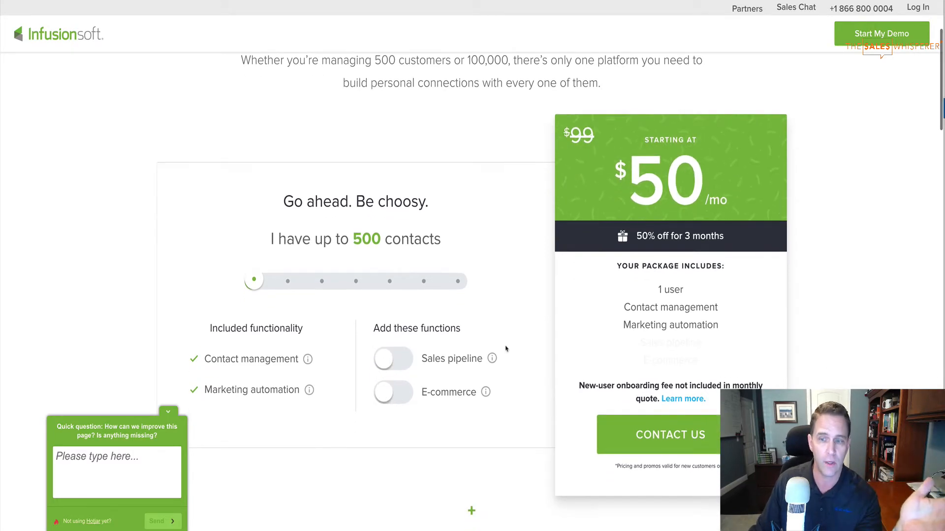
{"action": "scroll", "coordinate": [505, 349], "scroll_direction": "down", "scroll_amount": 3}
{"action": "scroll", "coordinate": [505, 349], "scroll_direction": "down", "scroll_amount": 2}
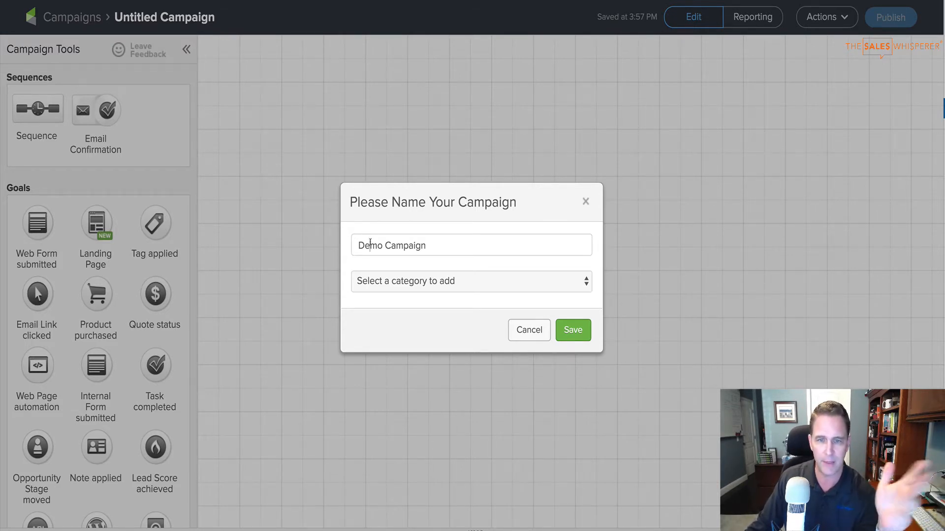
- Save the campaign under the name Demo Campaign and add a sequence named "New Year's Launch" to its canvas
{"action": "left_click", "coordinate": [572, 332]}
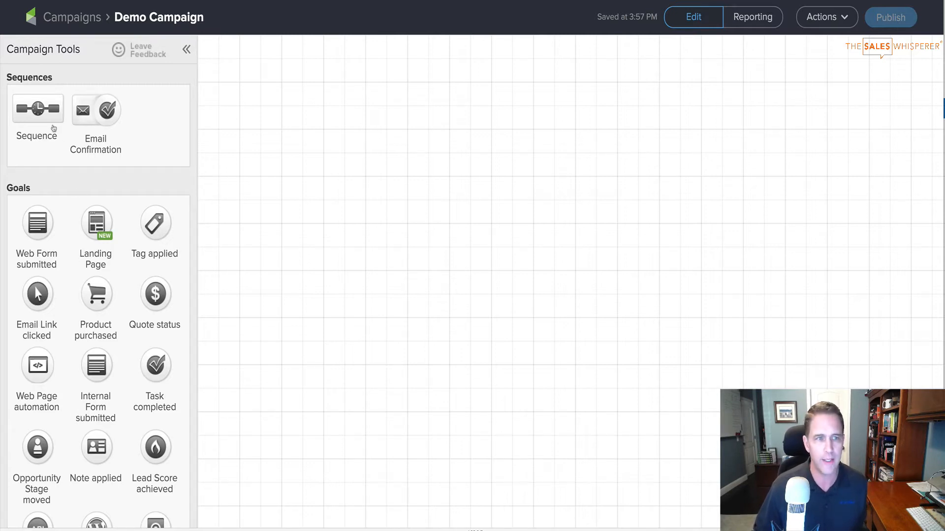
{"action": "left_click_drag", "start_coordinate": [46, 111], "coordinate": [266, 122]}
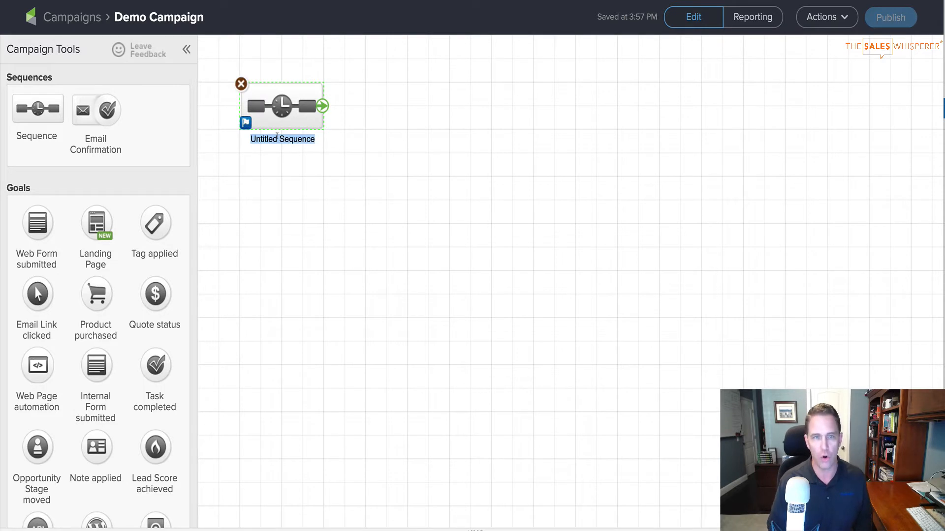
{"action": "type", "text": "New "}
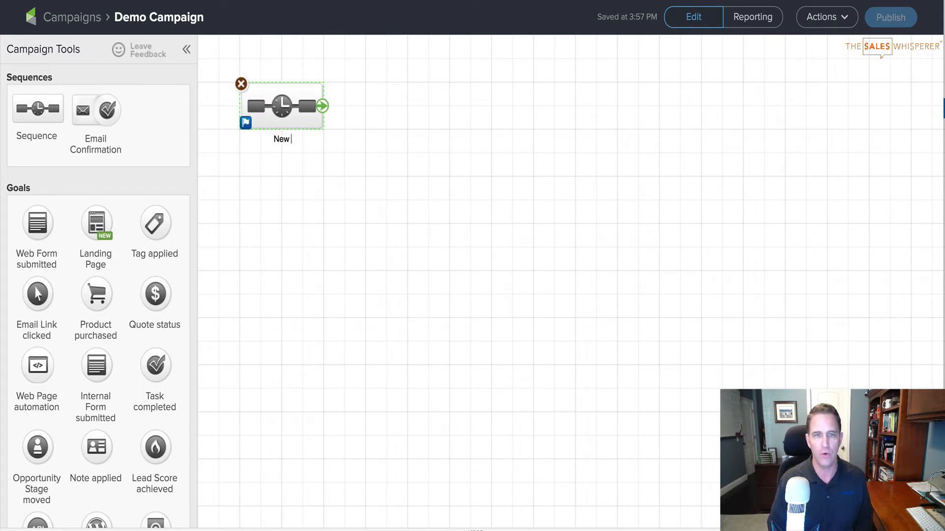
{"action": "type", "text": "Years"}
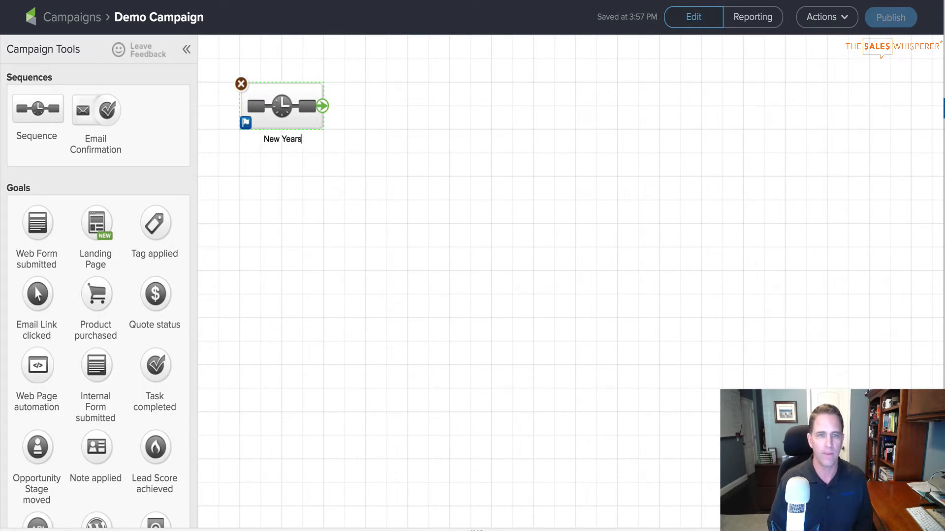
{"action": "key", "text": "BackSpace"}
{"action": "type", "text": "'s Launch"}
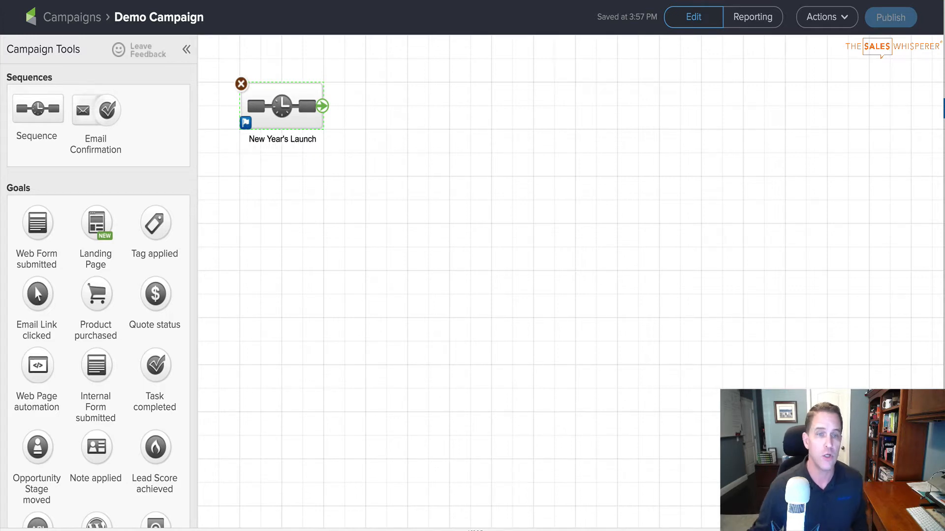
- Open the New Year's Launch sequence and add an email named "Launch #1" after the start
{"action": "double_click", "coordinate": [280, 101]}
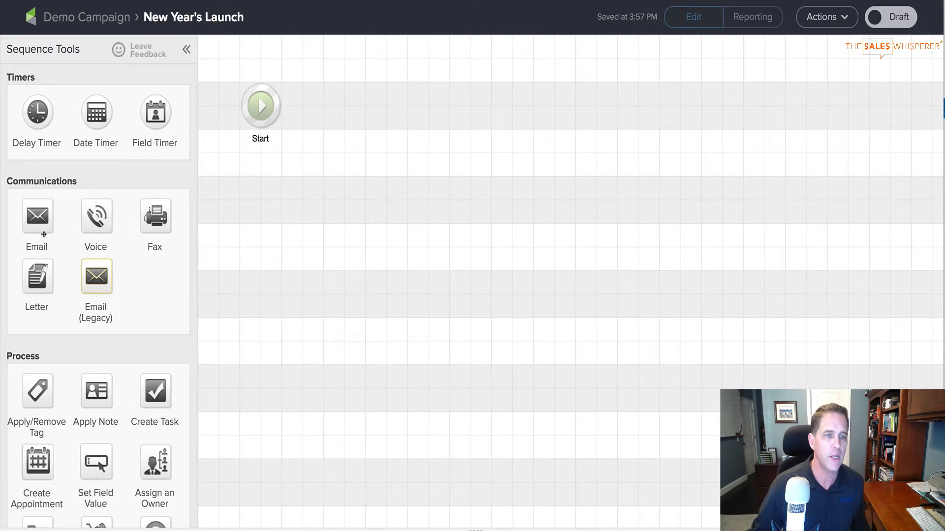
{"action": "left_click_drag", "start_coordinate": [38, 217], "coordinate": [331, 106]}
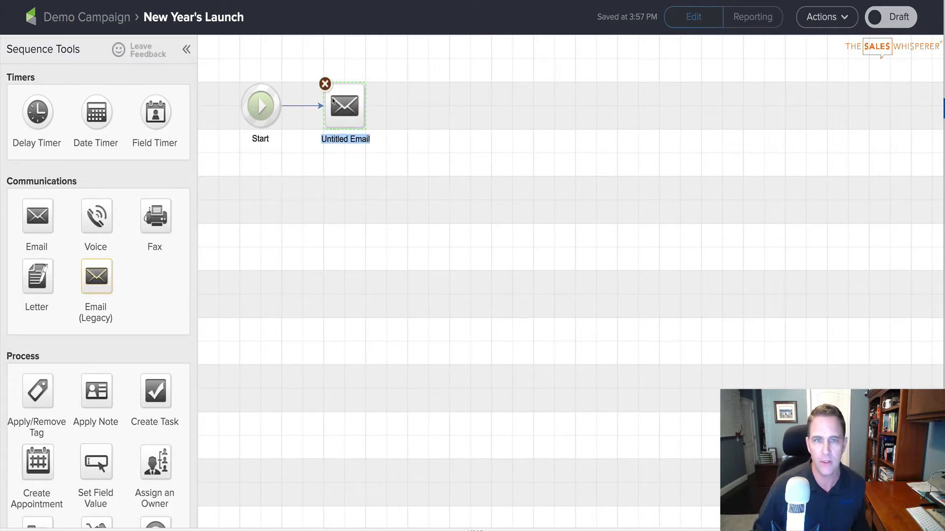
{"action": "type", "text": "Launch"}
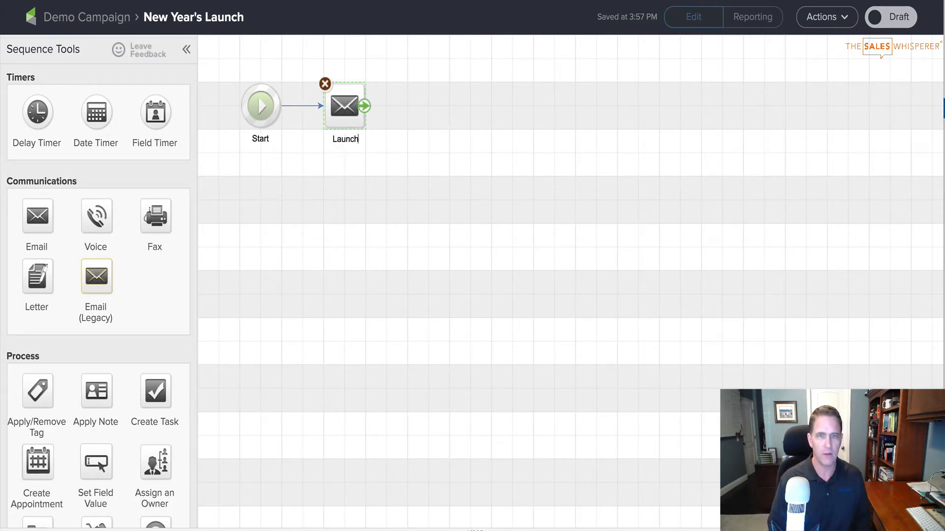
{"action": "key", "text": "Return"}
{"action": "type", "text": "#1"}
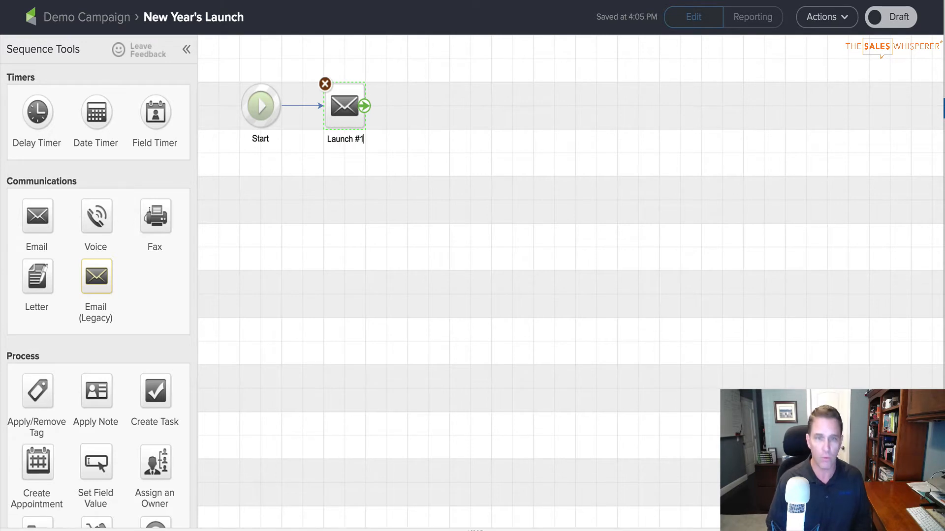
{"action": "key", "text": "Return"}
- Build the Launch #1 email from the Newsletter template and replace the first section's body text with "Buy Now"
{"action": "double_click", "coordinate": [343, 103]}
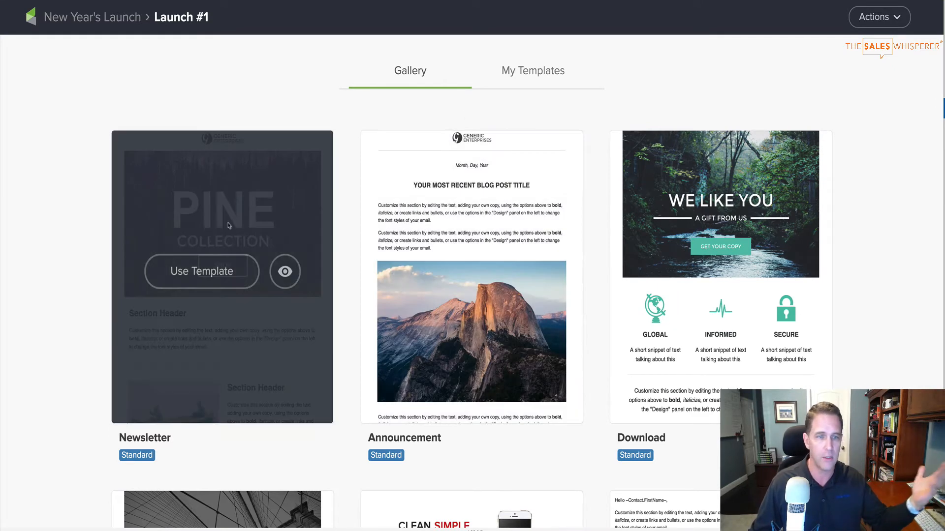
{"action": "left_click", "coordinate": [218, 267]}
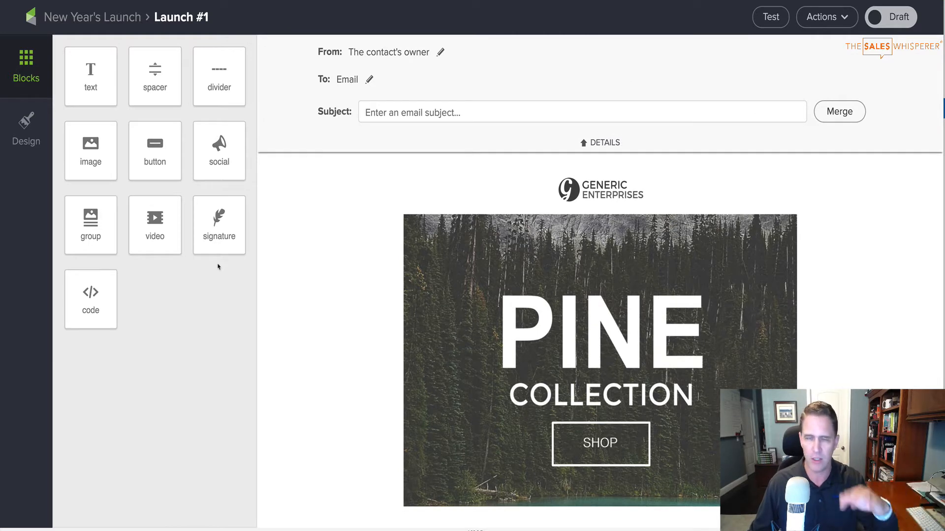
{"action": "scroll", "coordinate": [591, 299], "scroll_direction": "down", "scroll_amount": 4}
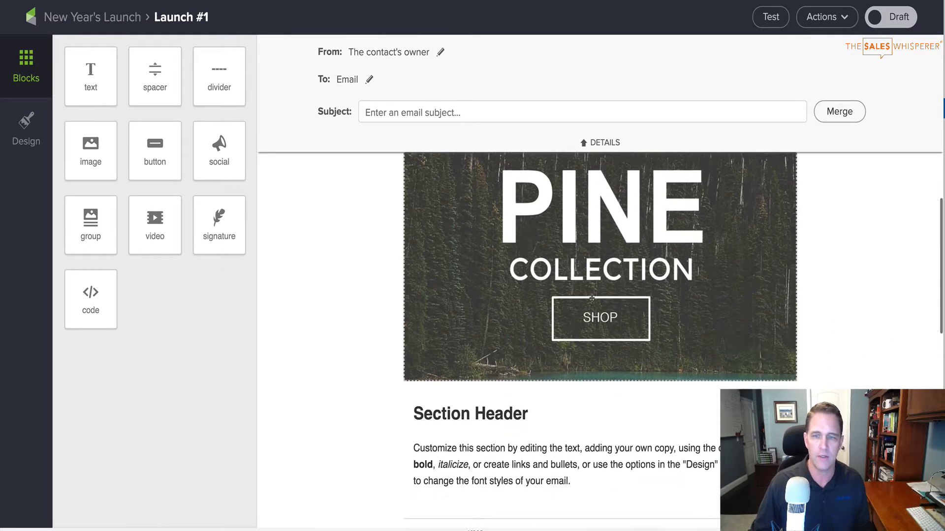
{"action": "left_click", "coordinate": [510, 394]}
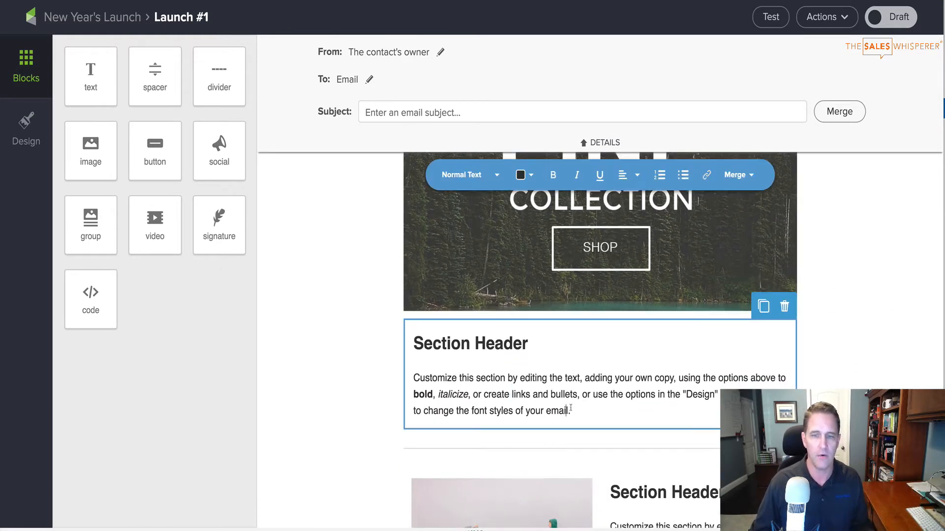
{"action": "left_click_drag", "start_coordinate": [571, 411], "coordinate": [419, 370]}
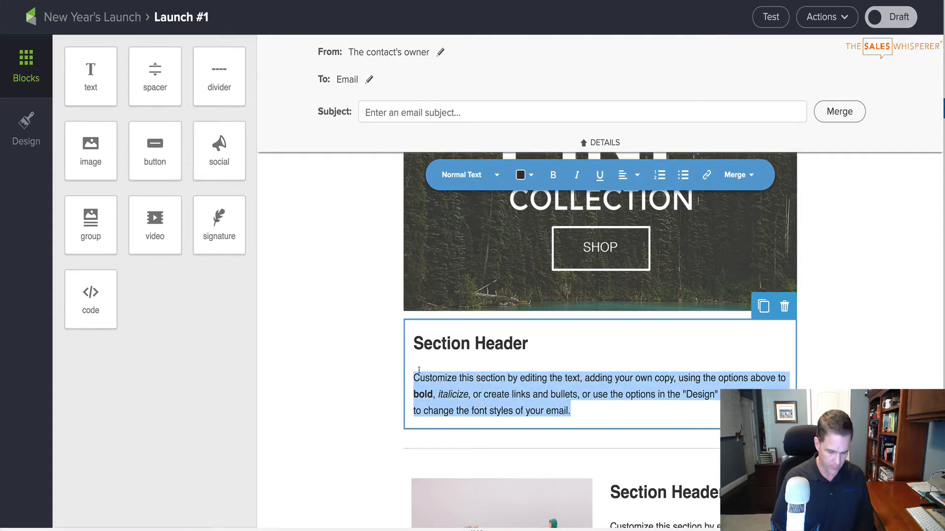
{"action": "type", "text": "Buy "}
{"action": "type", "text": "no"}
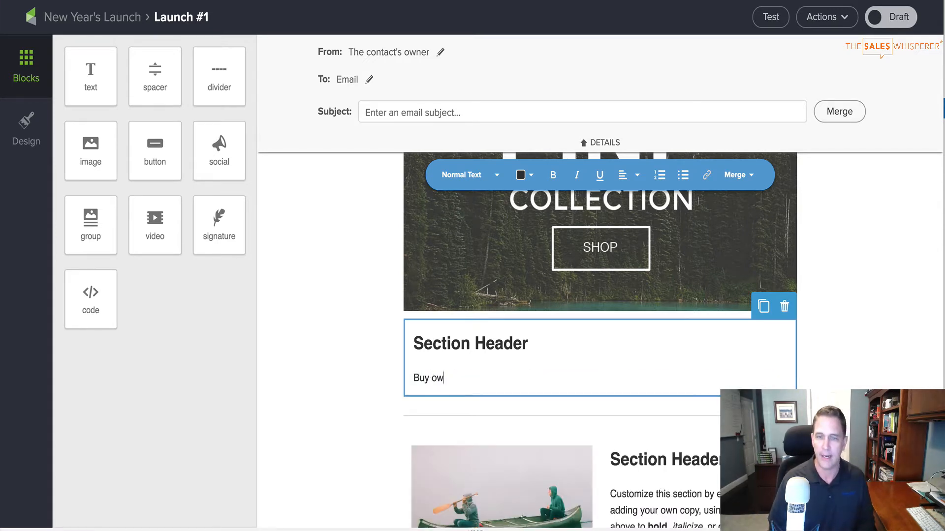
{"action": "key", "text": "BackSpace"}
{"action": "key", "text": "BackSpace"}
{"action": "type", "text": "Now"}
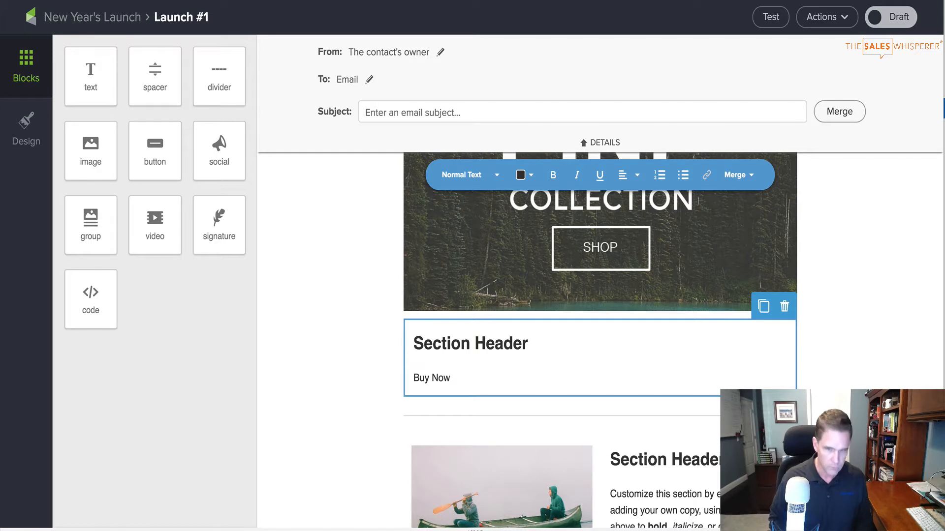
- Link the "Buy Now" text to TheSalesWhisperer.com and return to the New Year's Launch sequence
{"action": "key", "text": "alt+shift+Left"}
{"action": "key", "text": "alt+shift+Left"}
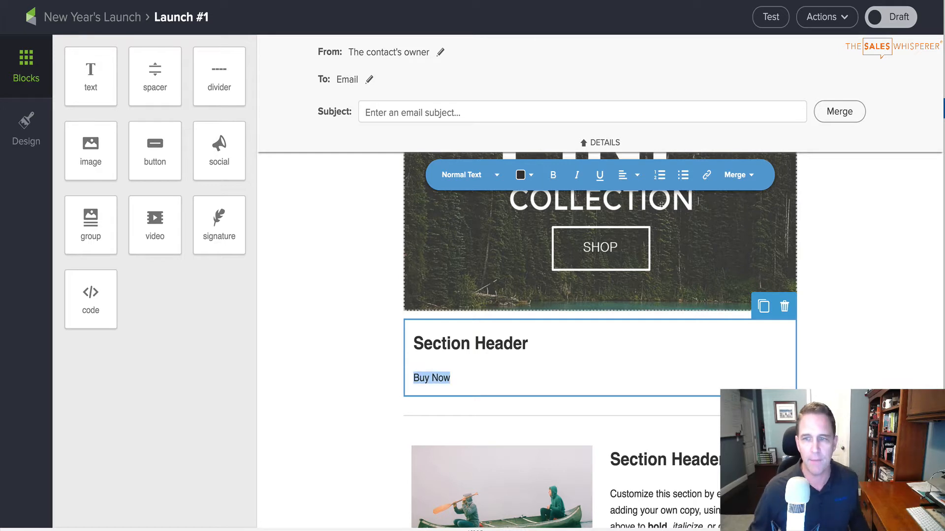
{"action": "left_click", "coordinate": [708, 178]}
{"action": "left_click", "coordinate": [733, 237]}
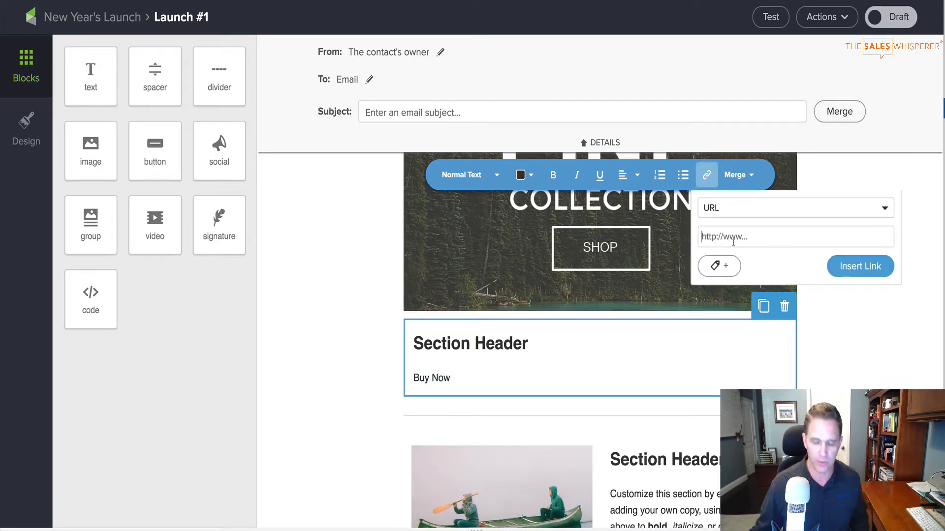
{"action": "type", "text": "TheSalesWhisperer.com"}
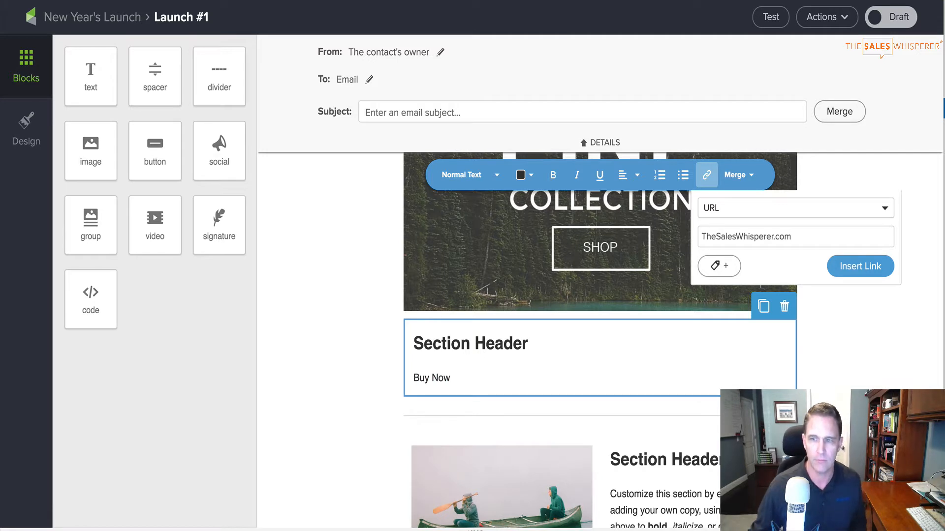
{"action": "left_click", "coordinate": [860, 266]}
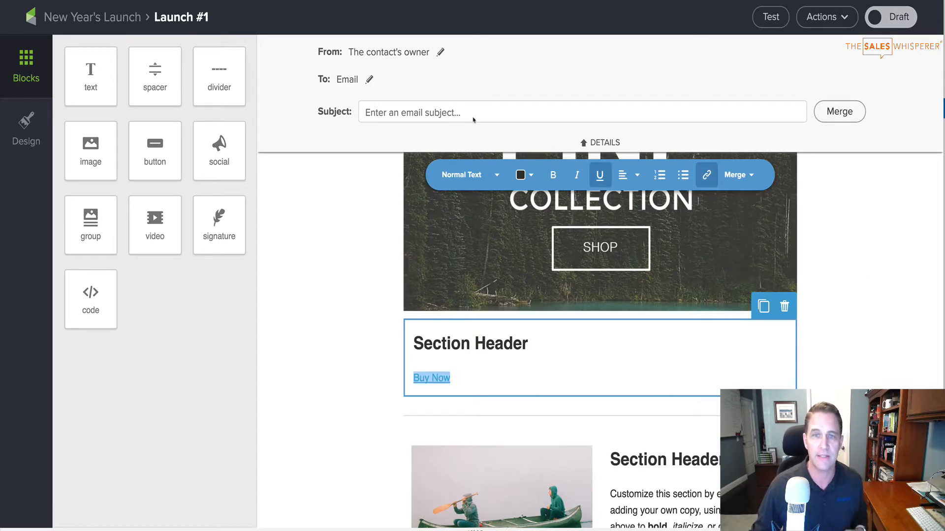
{"action": "left_click", "coordinate": [118, 16]}
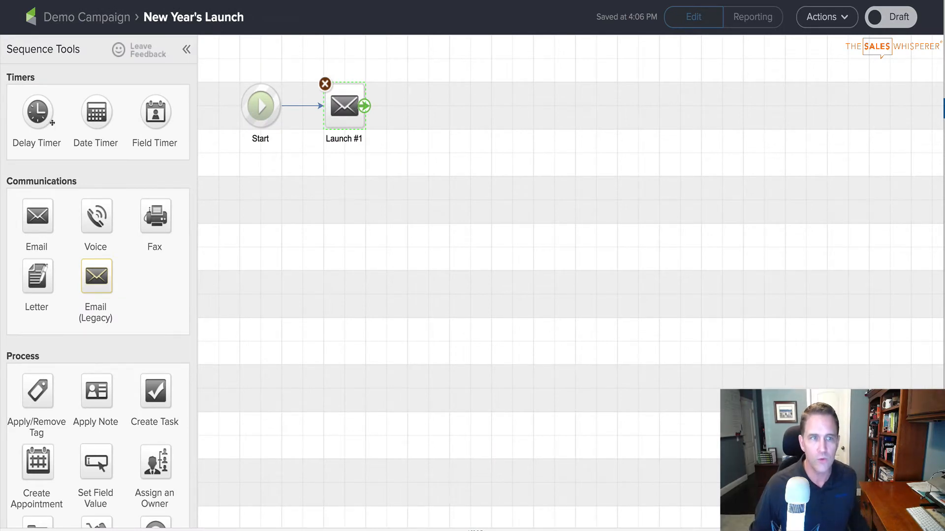
- Add a delay timer after Launch #1 that waits 1 day and runs on any day at 8:00 AM in the contact's time zone
{"action": "left_click_drag", "start_coordinate": [50, 114], "coordinate": [419, 102]}
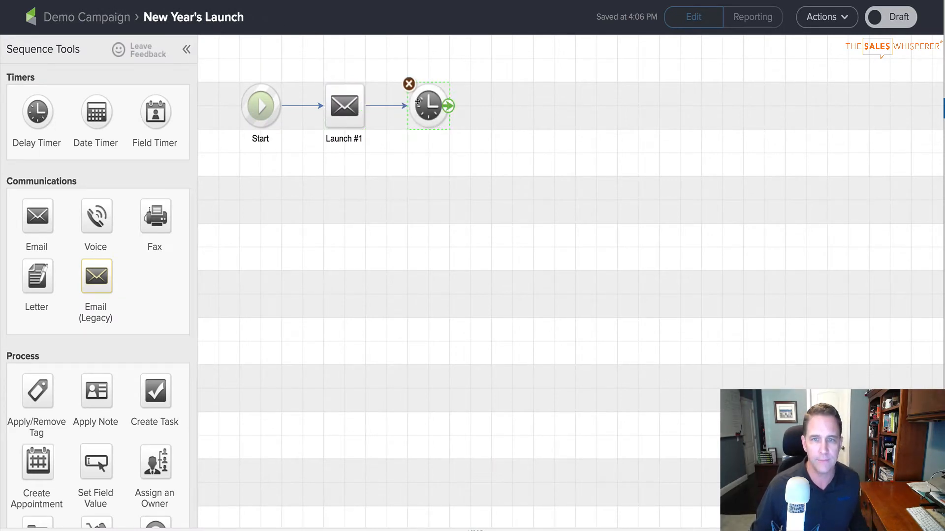
{"action": "double_click", "coordinate": [419, 101]}
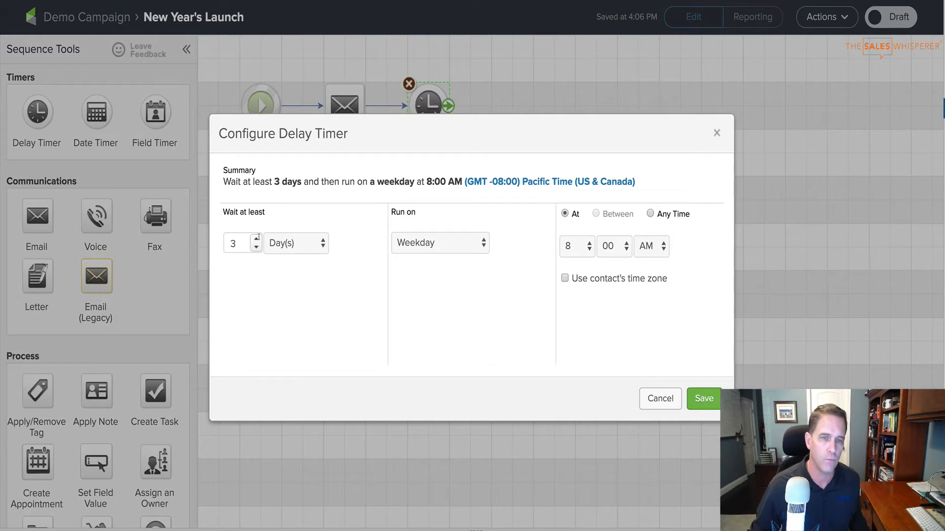
{"action": "left_click", "coordinate": [256, 247]}
{"action": "left_click", "coordinate": [256, 247]}
{"action": "left_click", "coordinate": [395, 246]}
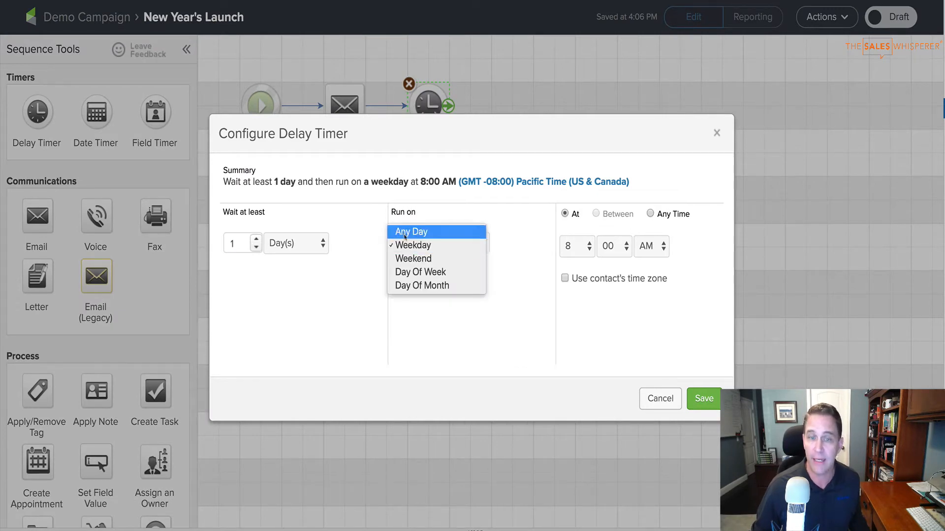
{"action": "left_click", "coordinate": [406, 231]}
{"action": "left_click", "coordinate": [566, 278]}
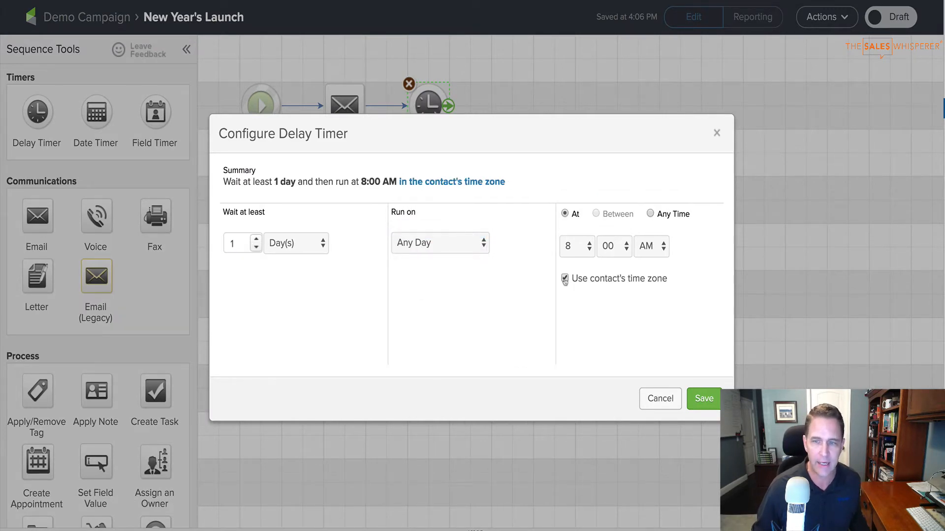
{"action": "left_click", "coordinate": [700, 400]}
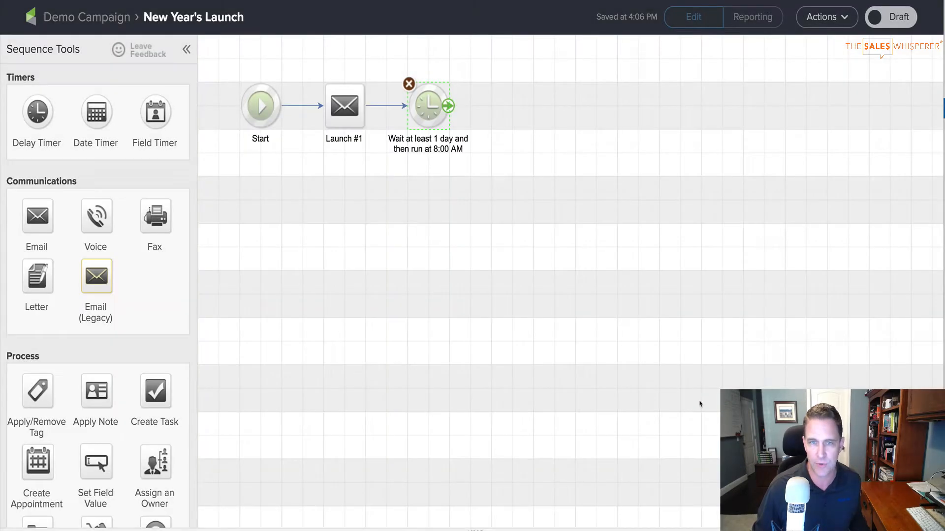
- Duplicate the Launch #1 email, connect the copy after the delay timer and rename it "Launch #2"
{"action": "right_click", "coordinate": [347, 104]}
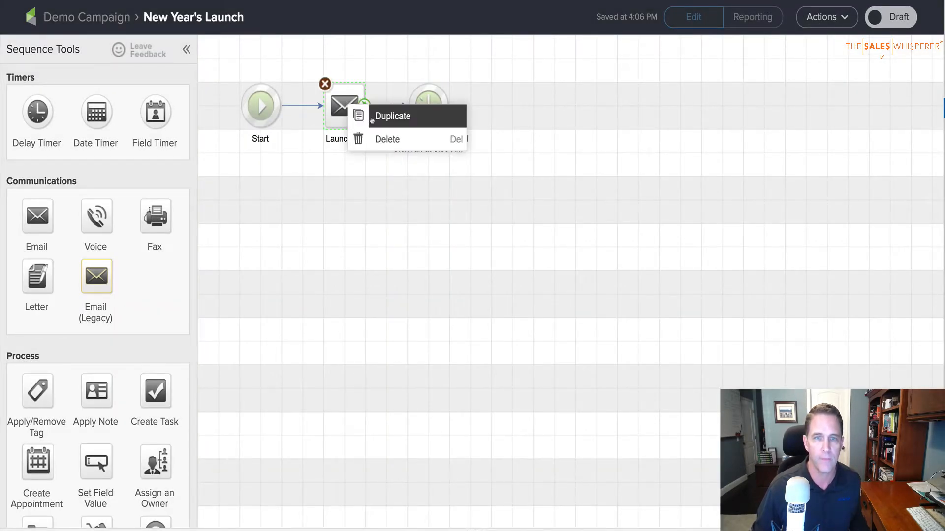
{"action": "left_click", "coordinate": [367, 116]}
{"action": "left_click_drag", "start_coordinate": [427, 126], "coordinate": [516, 107]}
{"action": "left_click_drag", "start_coordinate": [449, 107], "coordinate": [502, 106]}
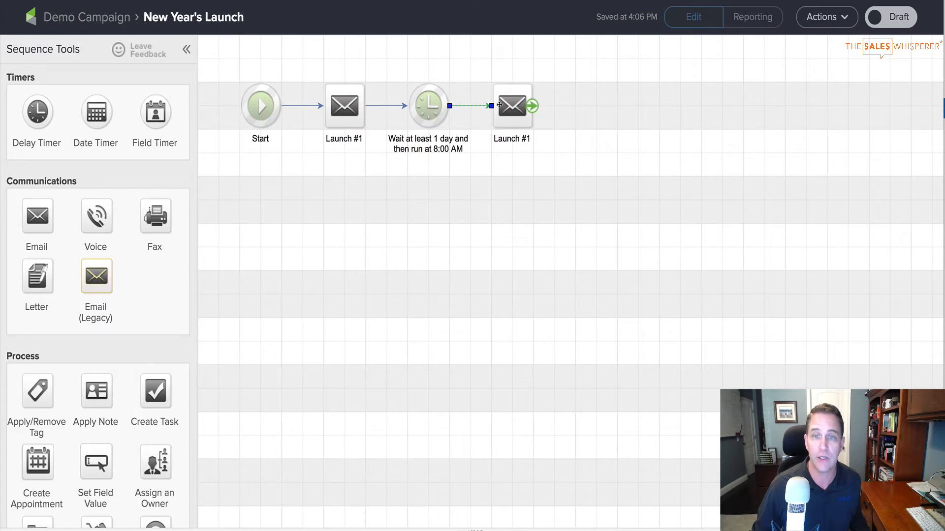
{"action": "left_click", "coordinate": [518, 138]}
{"action": "key", "text": "Right"}
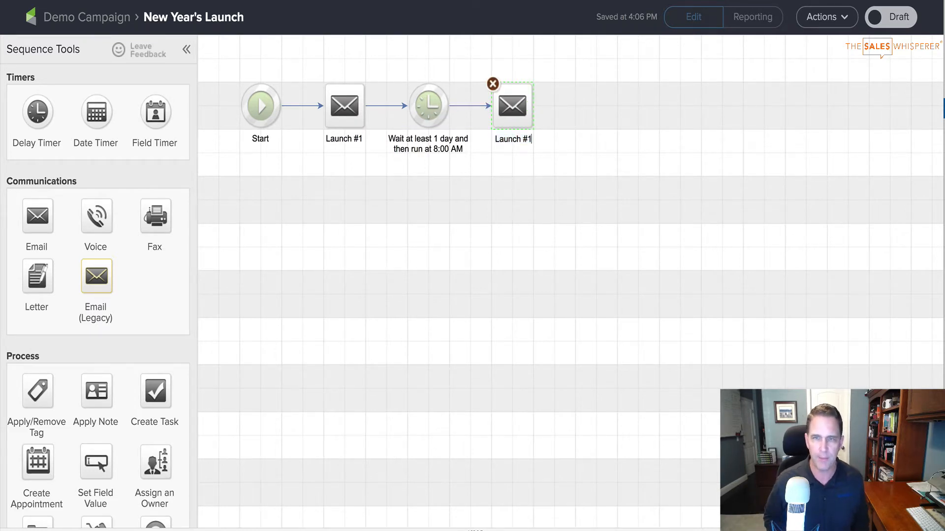
{"action": "key", "text": "BackSpace"}
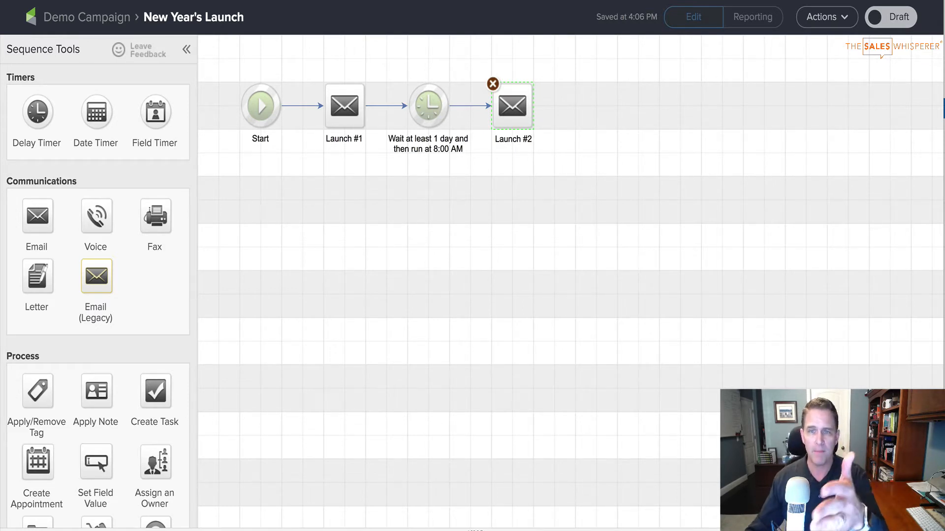
{"action": "left_click", "coordinate": [515, 195]}
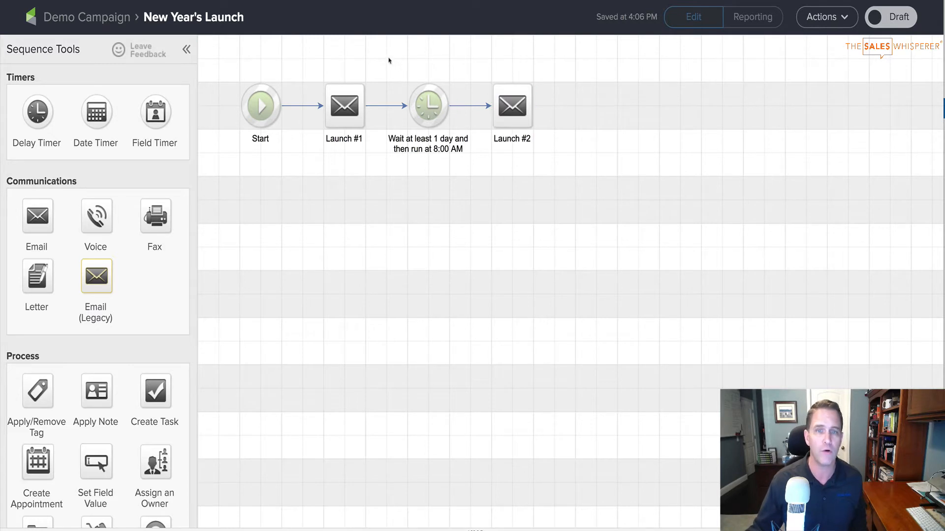
- Duplicate the delay timer together with Launch #2, connect the pair after Launch #2 and rename the copied email "Launch #3"
{"action": "left_click_drag", "start_coordinate": [389, 60], "coordinate": [576, 211]}
{"action": "right_click", "coordinate": [435, 109]}
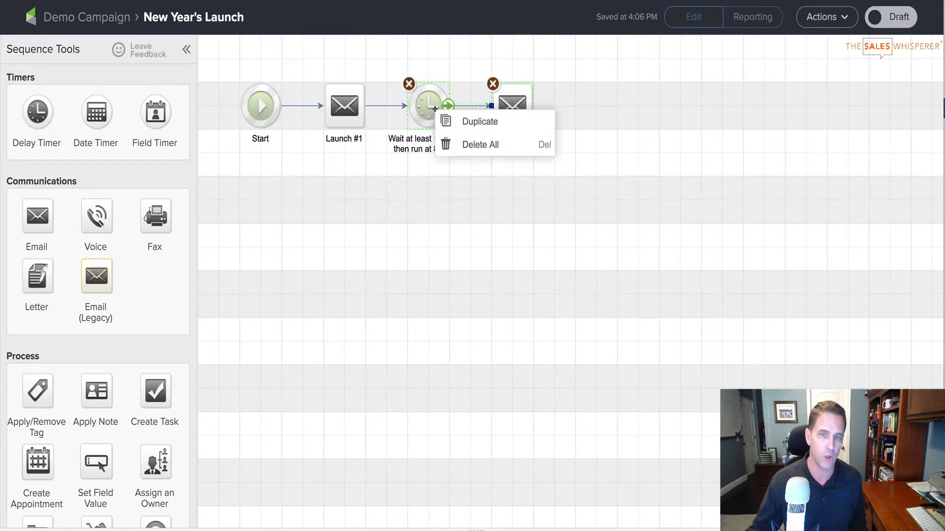
{"action": "left_click", "coordinate": [472, 122]}
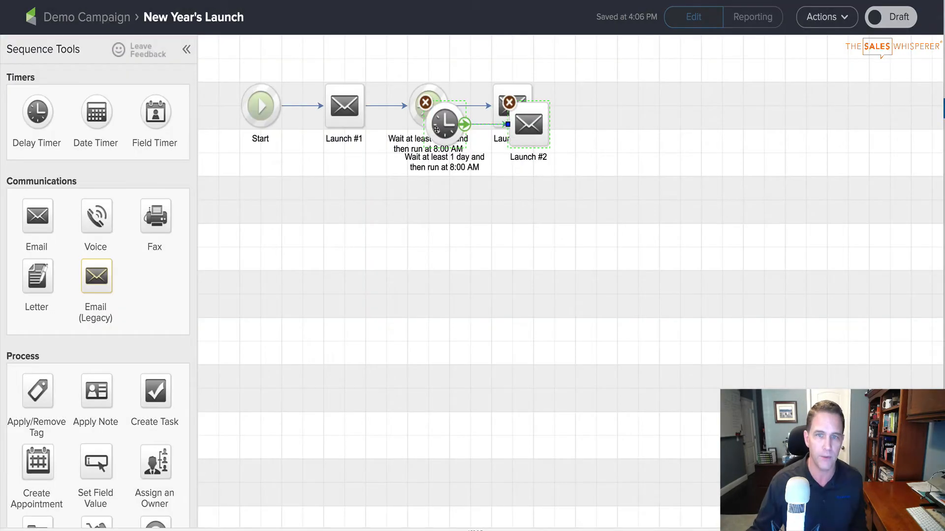
{"action": "left_click", "coordinate": [593, 105]}
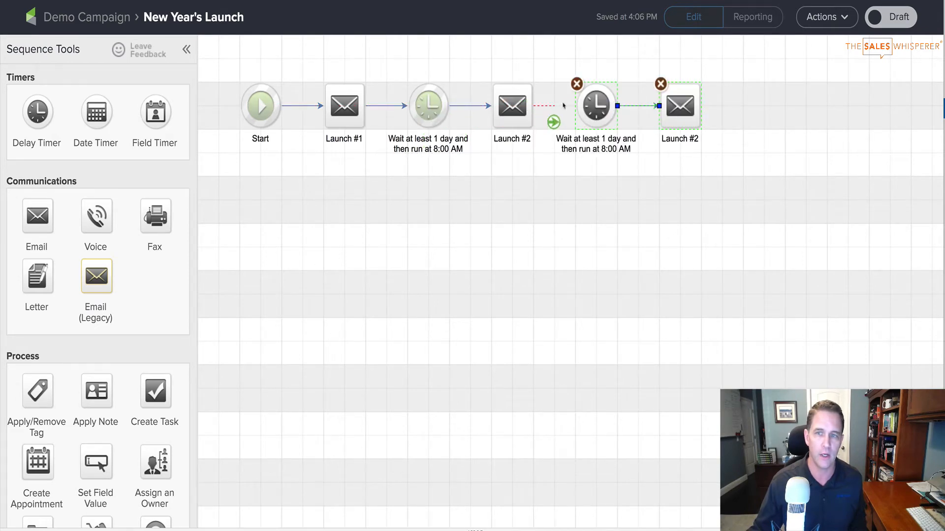
{"action": "left_click", "coordinate": [673, 139]}
{"action": "left_click", "coordinate": [673, 139]}
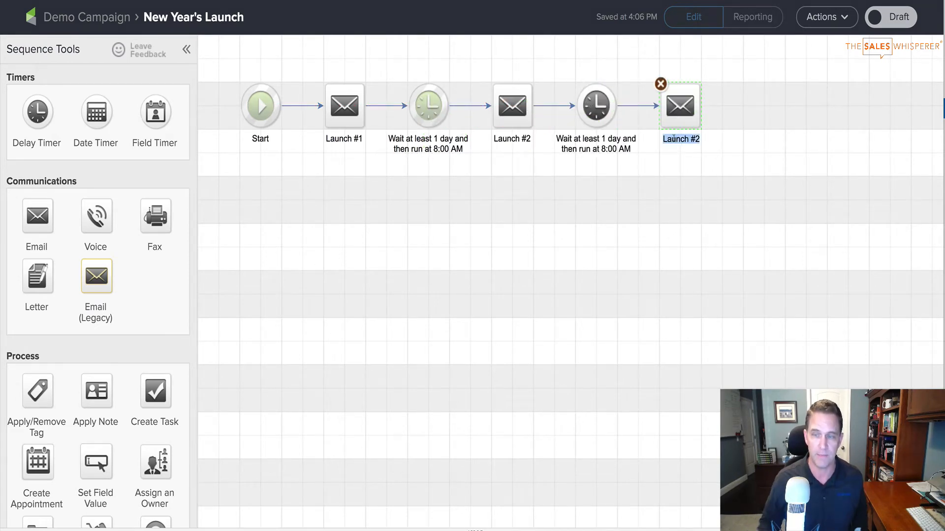
{"action": "key", "text": "End"}
{"action": "key", "text": "BackSpace"}
{"action": "type", "text": "3"}
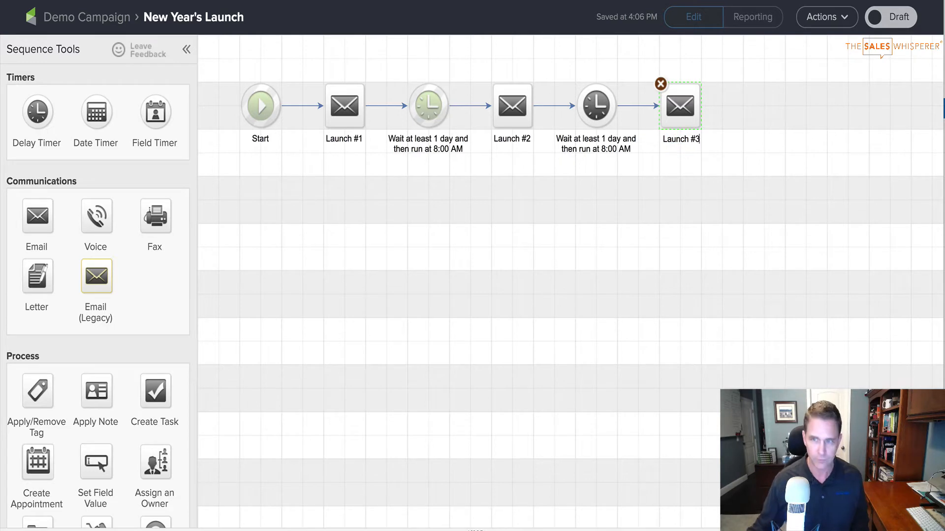
{"action": "left_click", "coordinate": [673, 242]}
- Duplicate the last delay timer together with Launch #3, connect the pair after Launch #3 and rename the copied email "Launch #4"
{"action": "left_click_drag", "start_coordinate": [556, 59], "coordinate": [715, 185]}
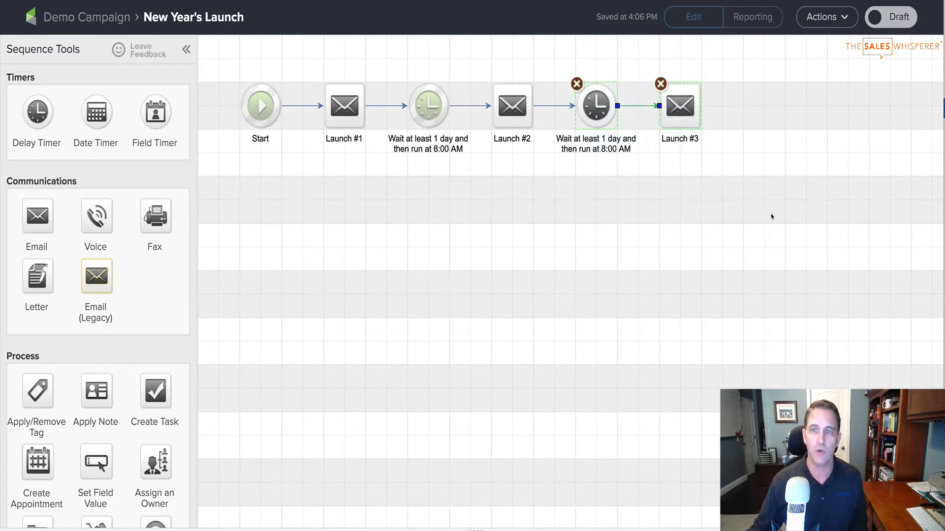
{"action": "right_click", "coordinate": [606, 103]}
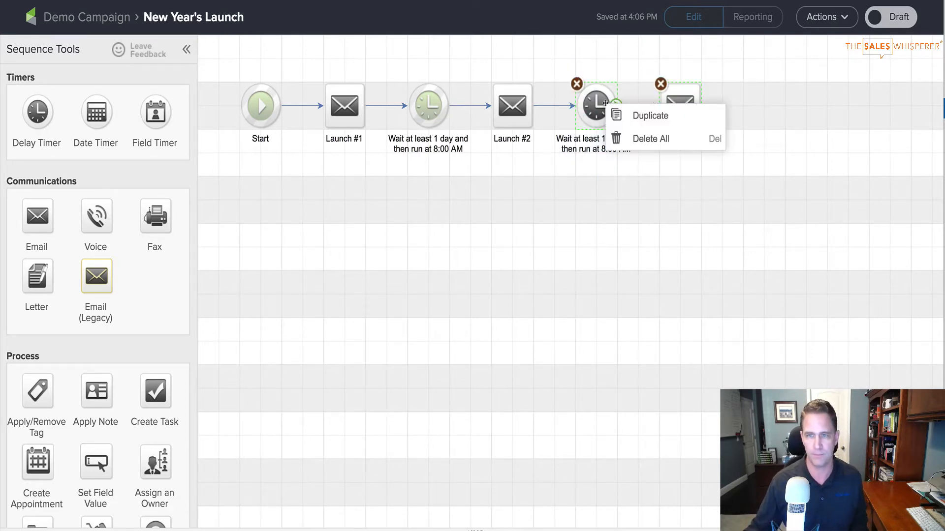
{"action": "left_click", "coordinate": [639, 114]}
{"action": "left_click_drag", "start_coordinate": [757, 122], "coordinate": [750, 106]}
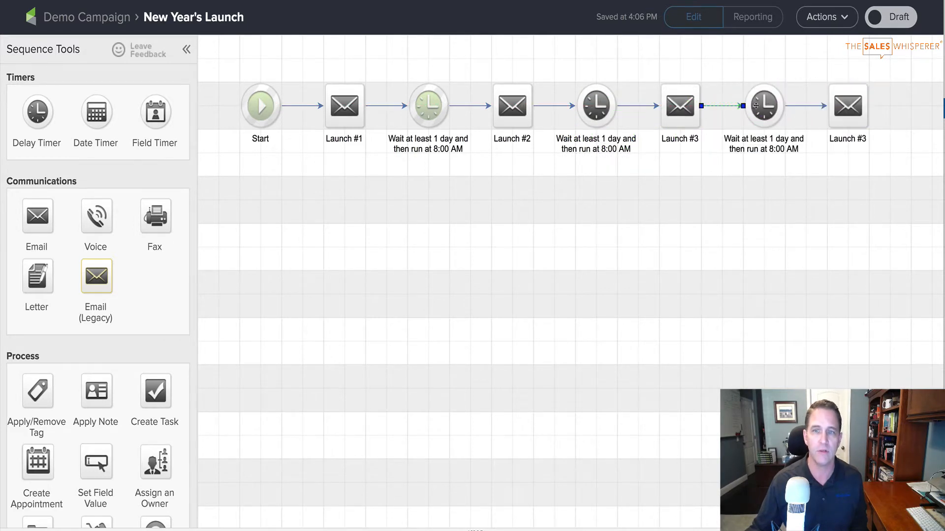
{"action": "left_click", "coordinate": [860, 137]}
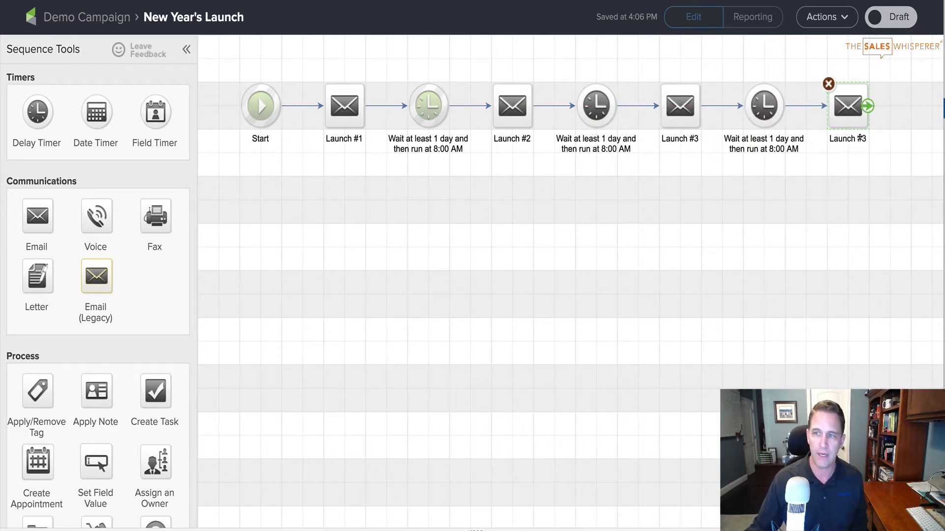
{"action": "left_click", "coordinate": [860, 137]}
{"action": "type", "text": "Launch #4"}
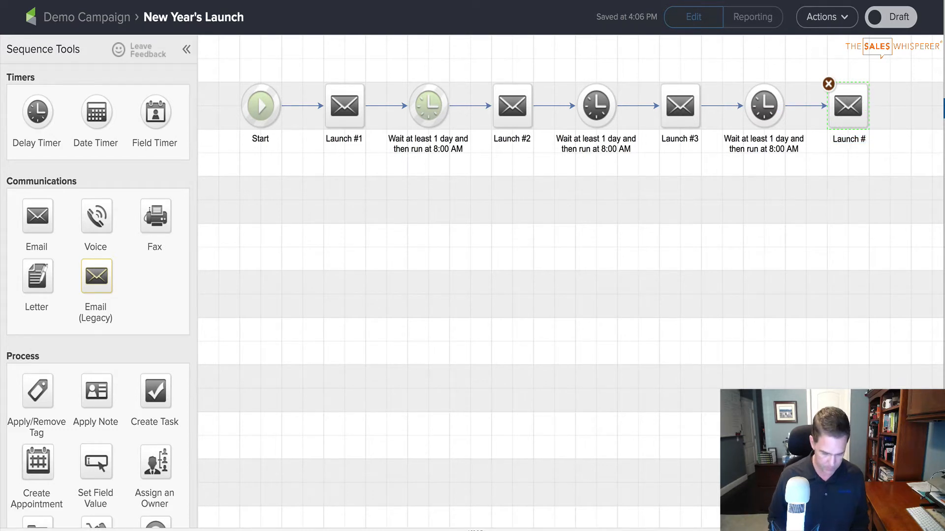
{"action": "left_click", "coordinate": [846, 169]}
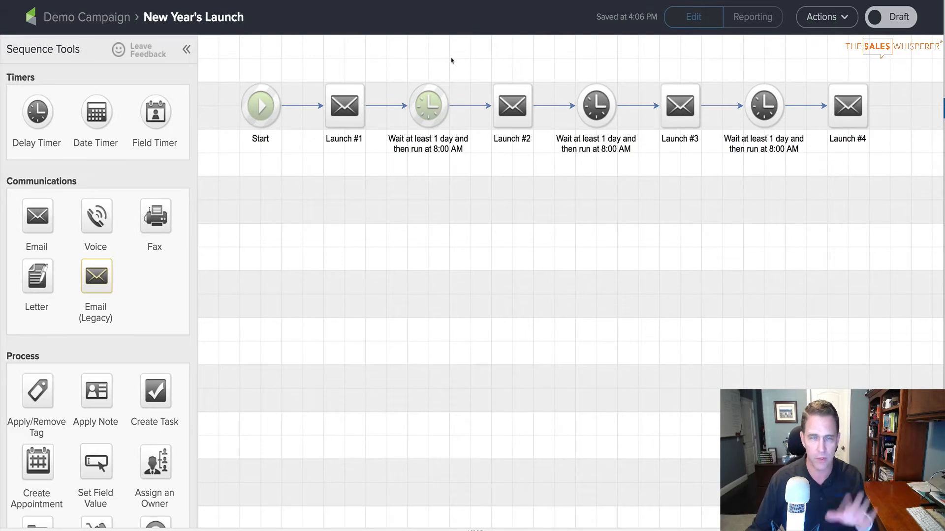
- Return to the Demo Campaign canvas and add a Product purchased goal connected after the New Year's Launch sequence
{"action": "left_click", "coordinate": [64, 18]}
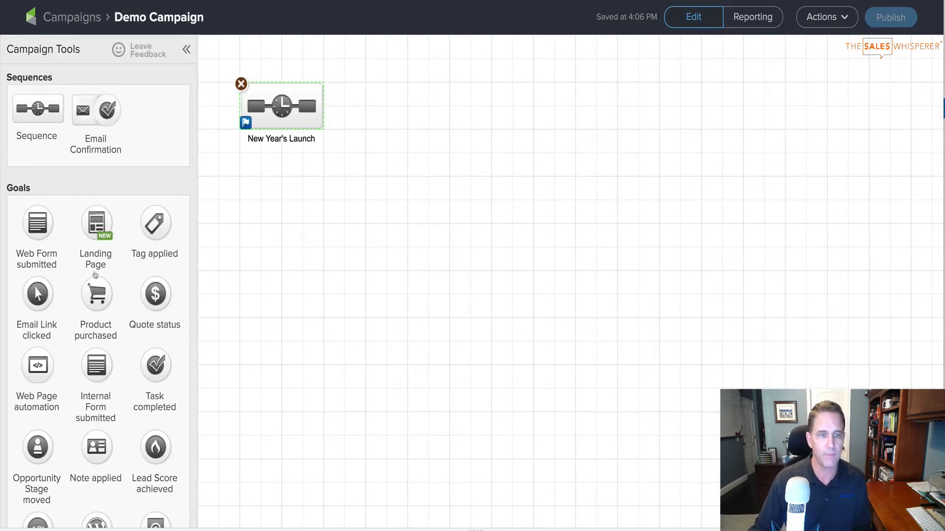
{"action": "left_click_drag", "start_coordinate": [96, 291], "coordinate": [387, 105]}
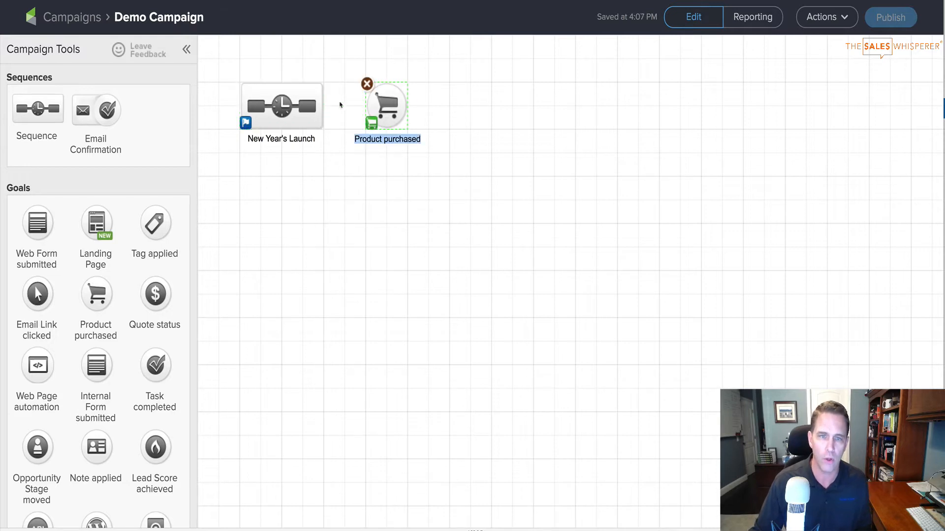
{"action": "left_click_drag", "start_coordinate": [322, 105], "coordinate": [387, 106]}
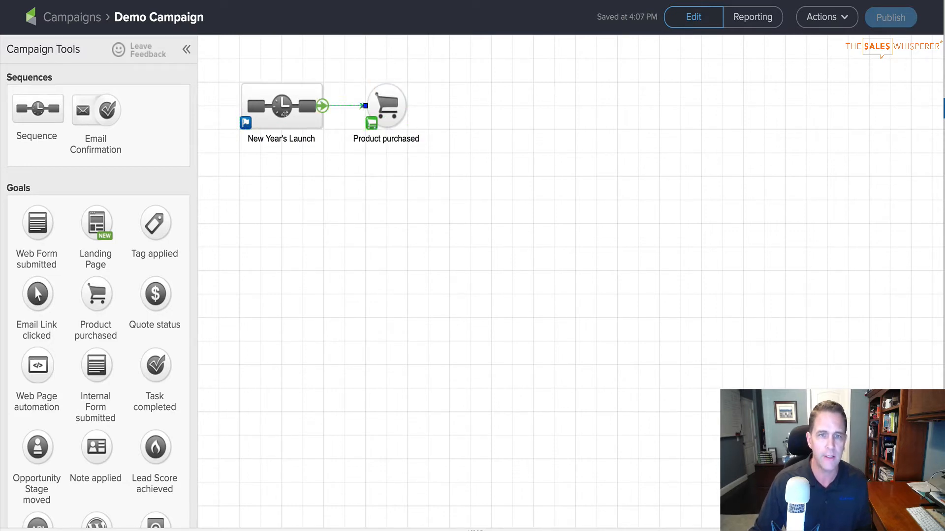
- Set the New Year's Launch sequence to stop immediately when a goal is achieved and save its settings
{"action": "left_click", "coordinate": [245, 124]}
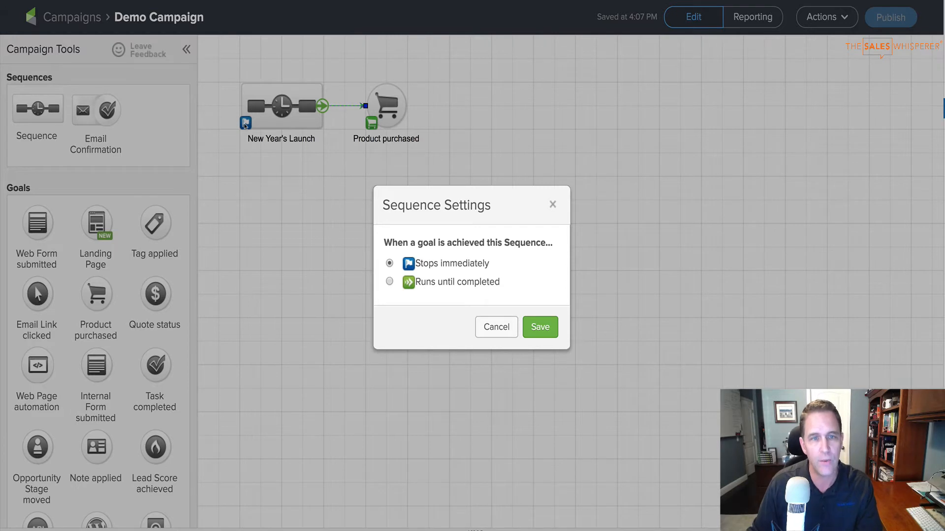
{"action": "left_click", "coordinate": [389, 283]}
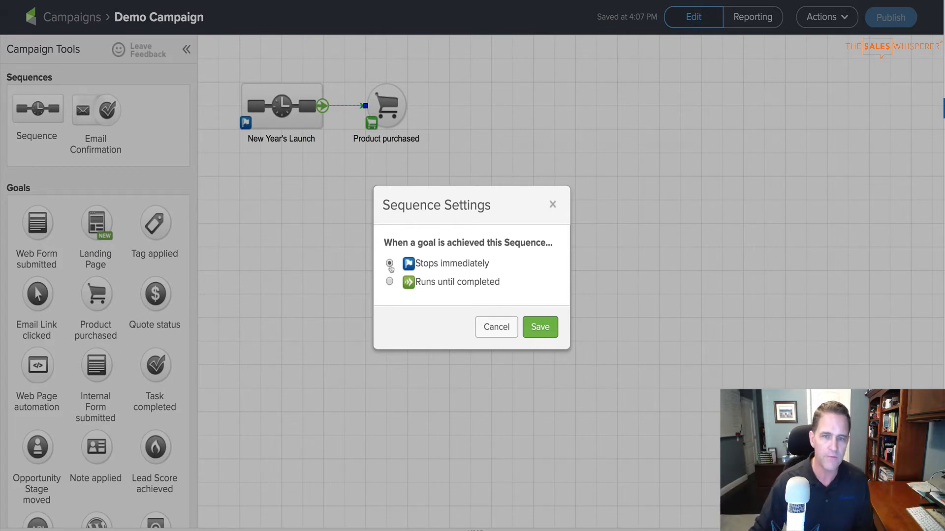
{"action": "left_click", "coordinate": [550, 334]}
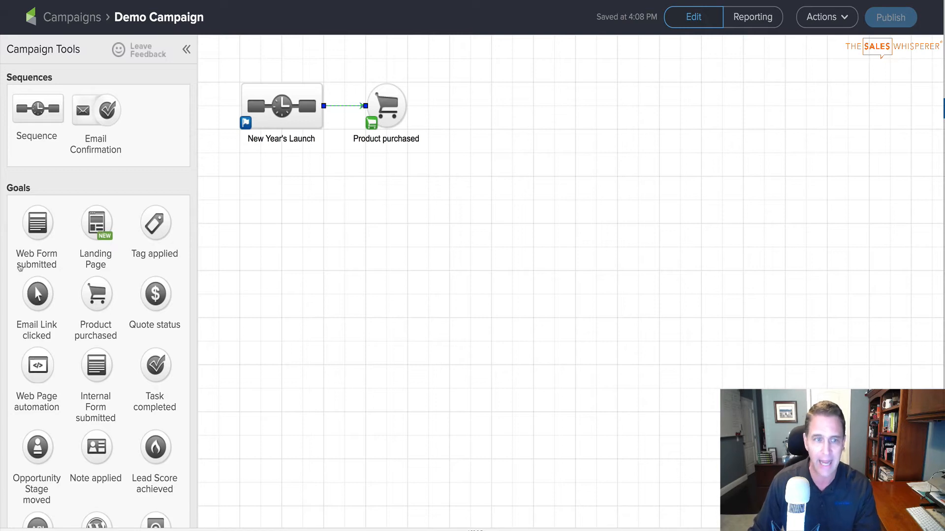
- Add an Email Link clicked goal below Product purchased and connect the New Year's Launch sequence to it
{"action": "scroll", "coordinate": [94, 294], "scroll_direction": "down", "scroll_amount": 1}
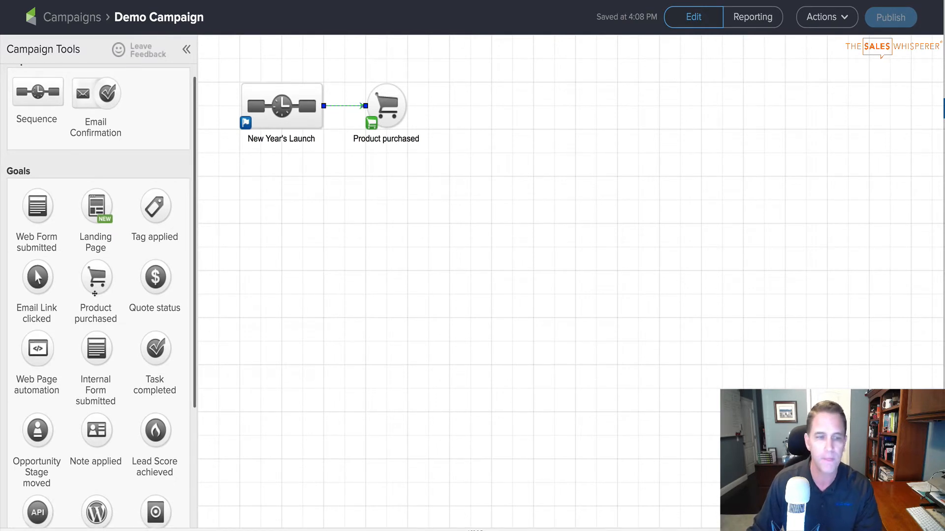
{"action": "left_click_drag", "start_coordinate": [40, 276], "coordinate": [386, 197]}
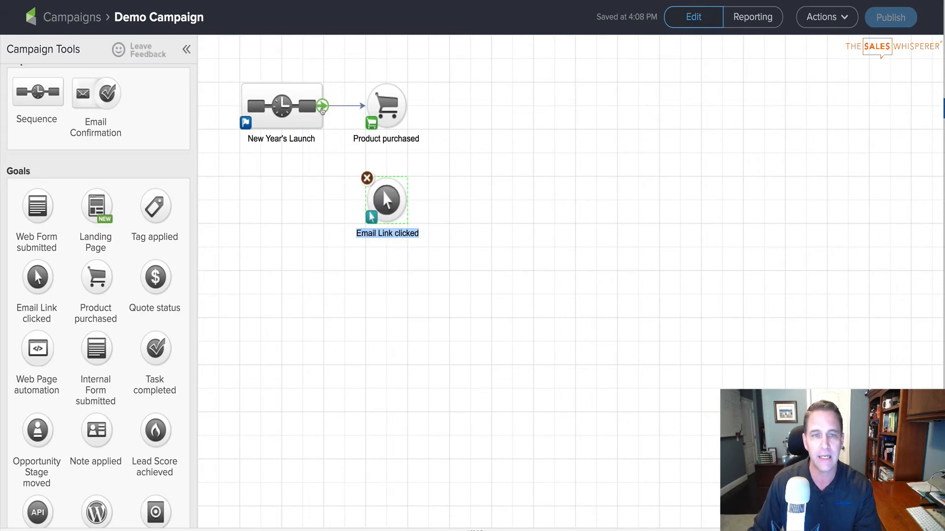
{"action": "left_click_drag", "start_coordinate": [323, 105], "coordinate": [371, 195]}
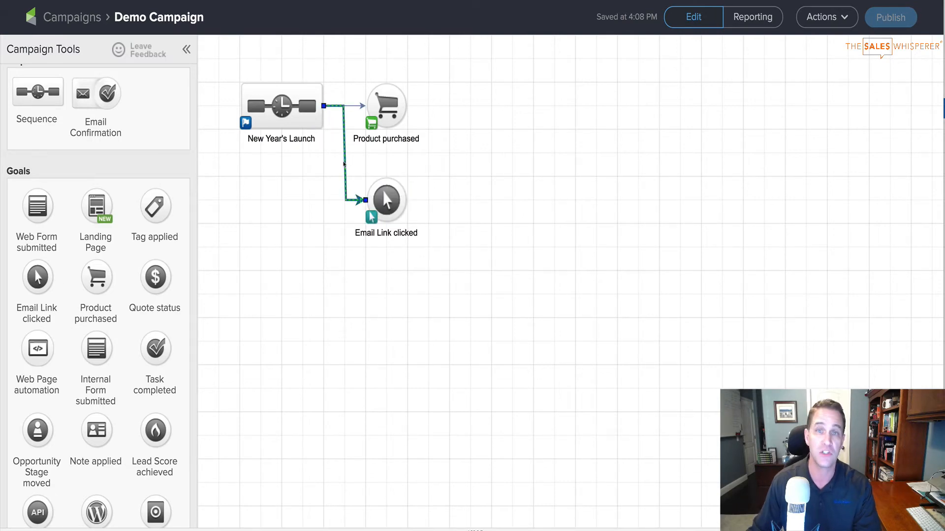
- Select the Buy Now link in Launch #1 through Launch #4 for the Email Link clicked goal and return to the Demo Campaign canvas
{"action": "double_click", "coordinate": [383, 194]}
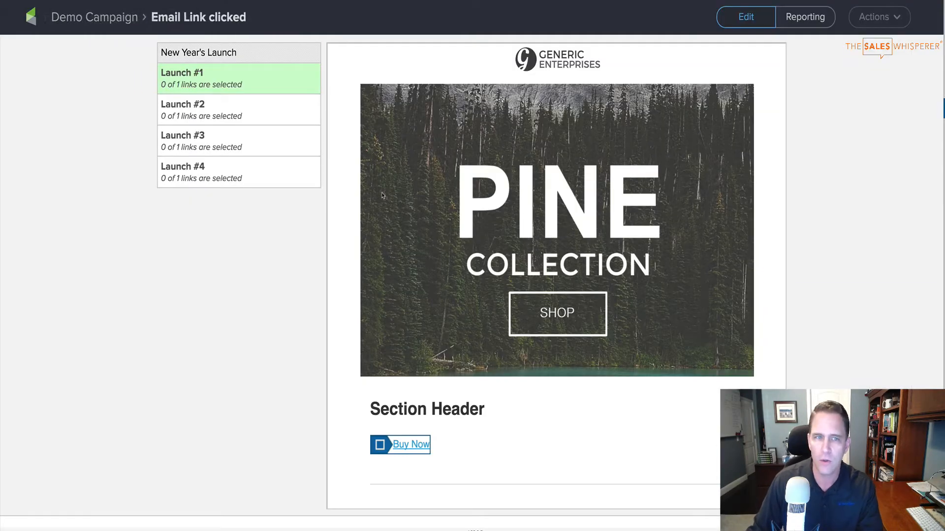
{"action": "left_click", "coordinate": [379, 445]}
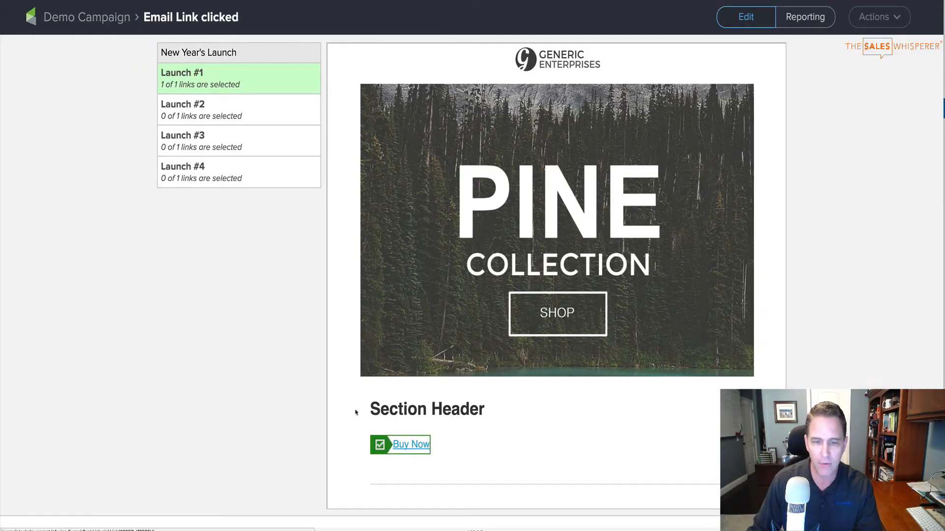
{"action": "left_click", "coordinate": [252, 115]}
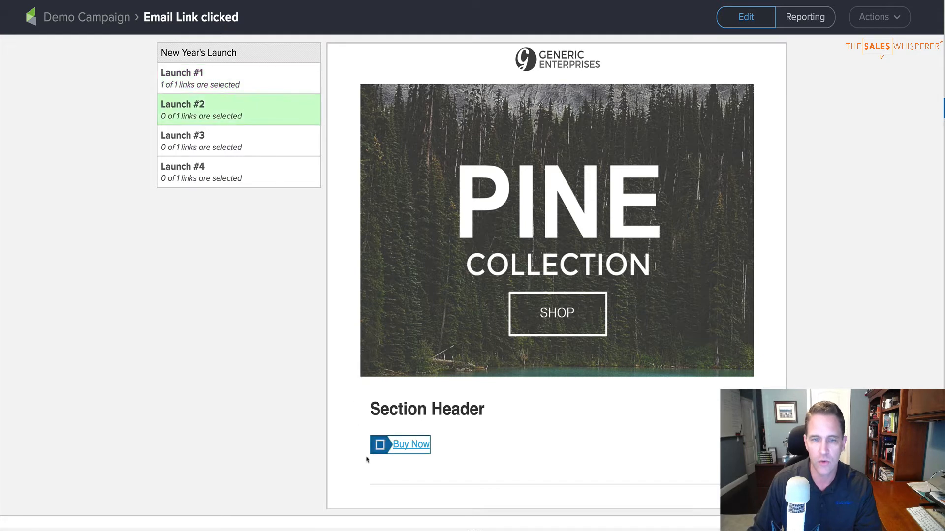
{"action": "left_click", "coordinate": [379, 450]}
{"action": "left_click", "coordinate": [247, 141]}
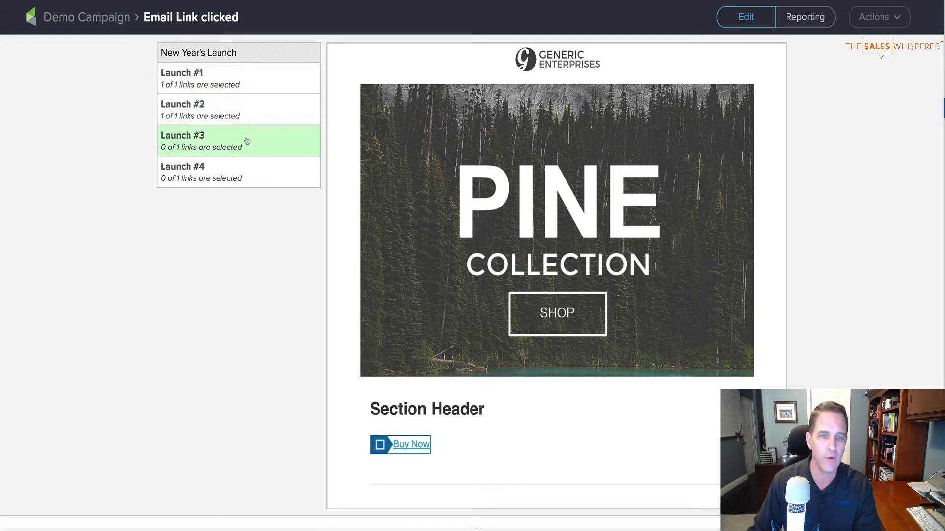
{"action": "left_click", "coordinate": [382, 445]}
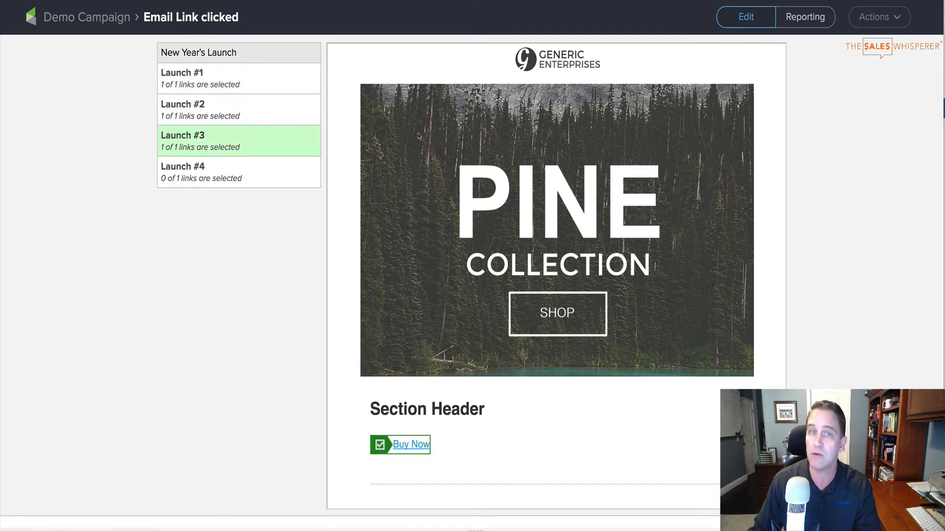
{"action": "left_click", "coordinate": [270, 173]}
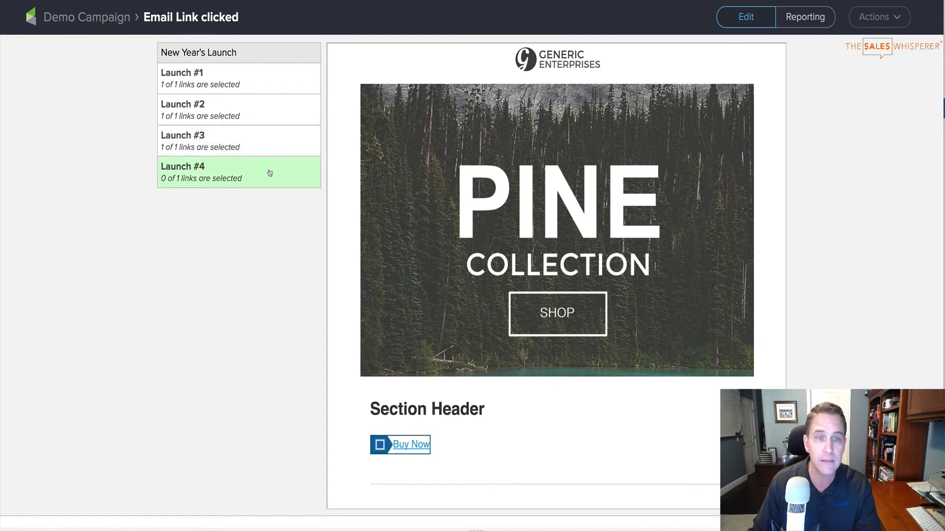
{"action": "left_click", "coordinate": [380, 446]}
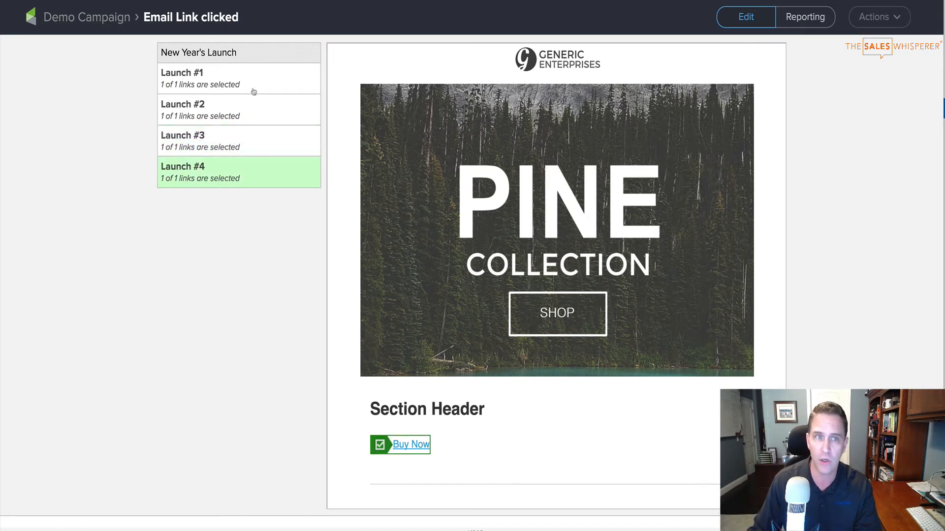
{"action": "left_click", "coordinate": [129, 11]}
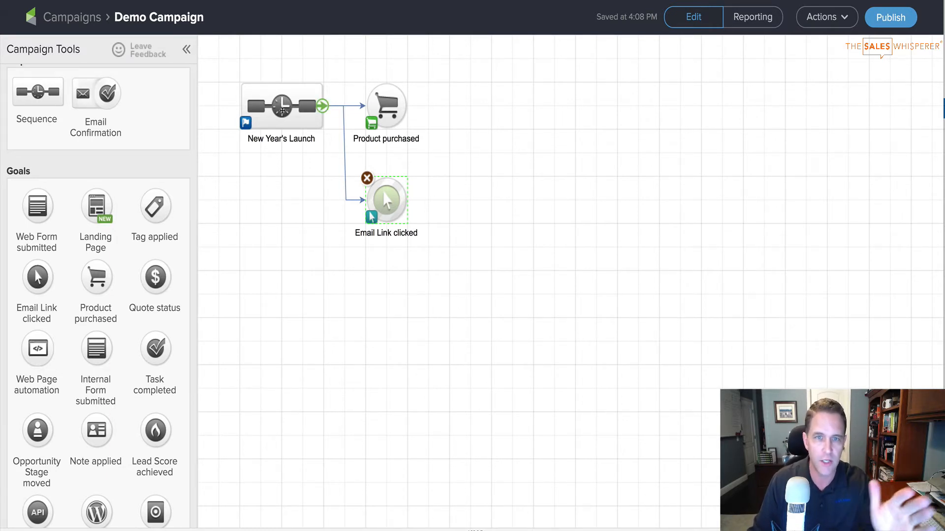
- Configure the Product purchased goal for a specific product purchase of Make Every Sale Platinum Training and save it
{"action": "double_click", "coordinate": [387, 105]}
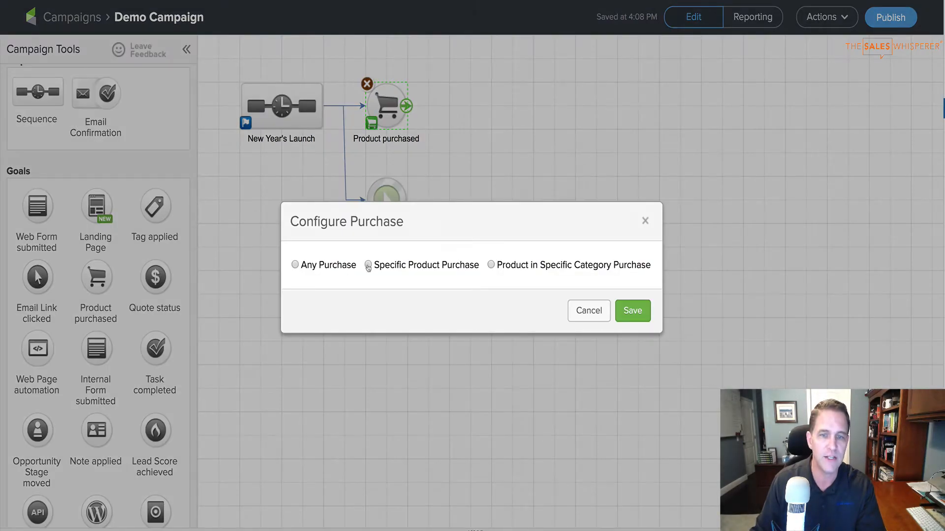
{"action": "left_click", "coordinate": [368, 266]}
{"action": "left_click", "coordinate": [364, 274]}
{"action": "type", "text": "make"}
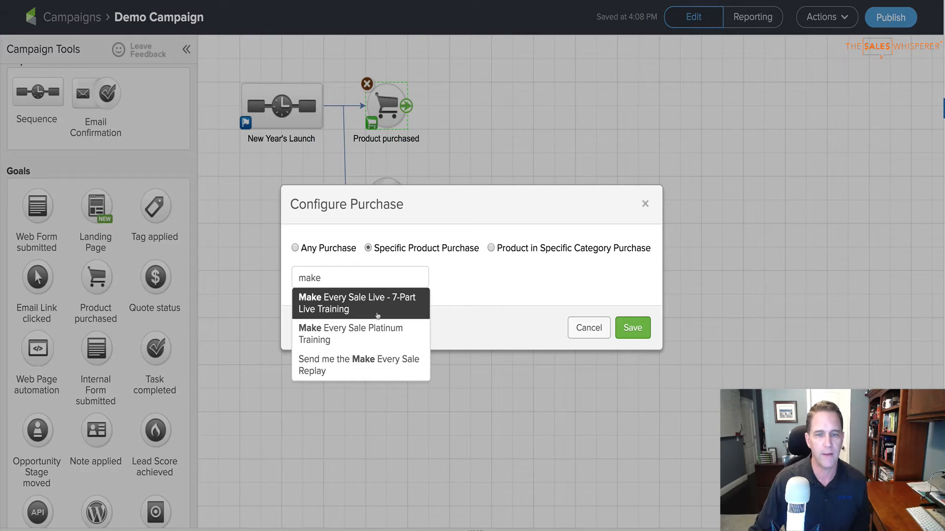
{"action": "left_click", "coordinate": [372, 330]}
{"action": "left_click", "coordinate": [624, 329]}
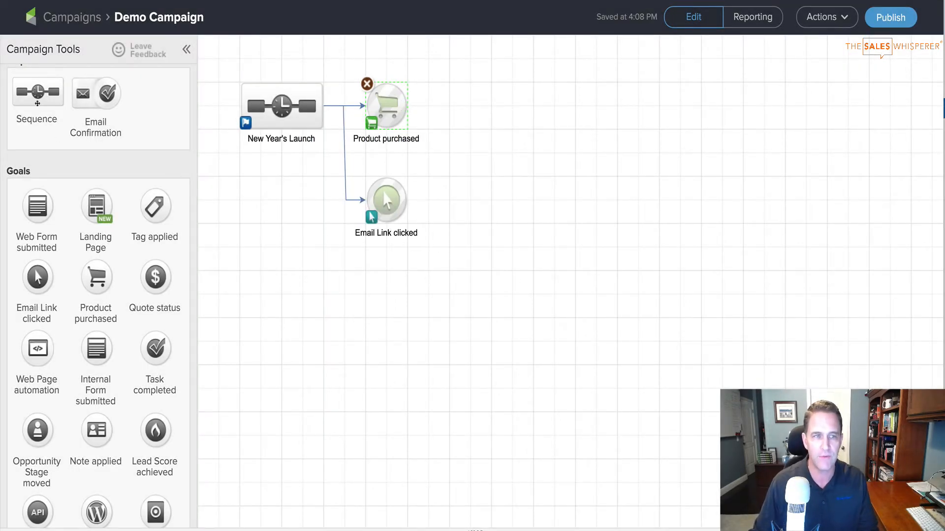
- Add a sequence connected after the Product purchased goal and name it "Make Every Sale Welcome"
{"action": "left_click_drag", "start_coordinate": [36, 100], "coordinate": [474, 106]}
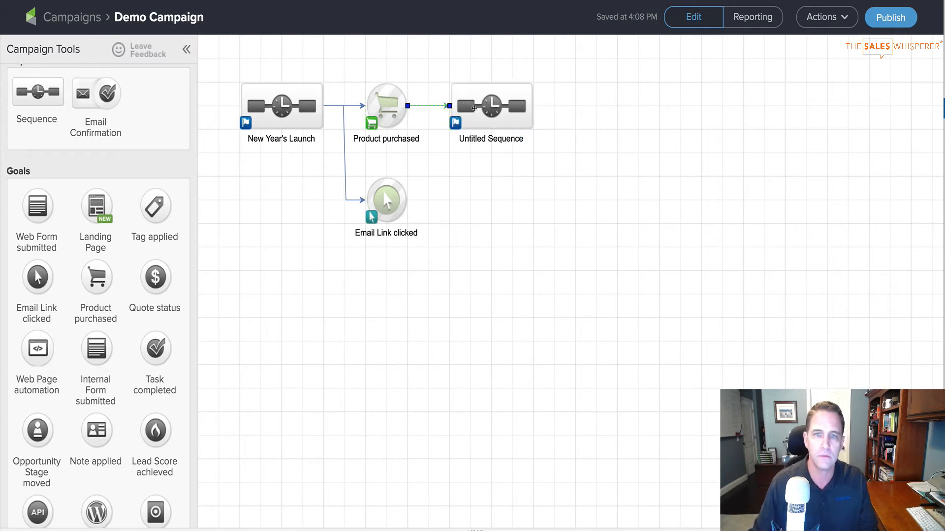
{"action": "left_click", "coordinate": [491, 139]}
{"action": "type", "text": "Ma"}
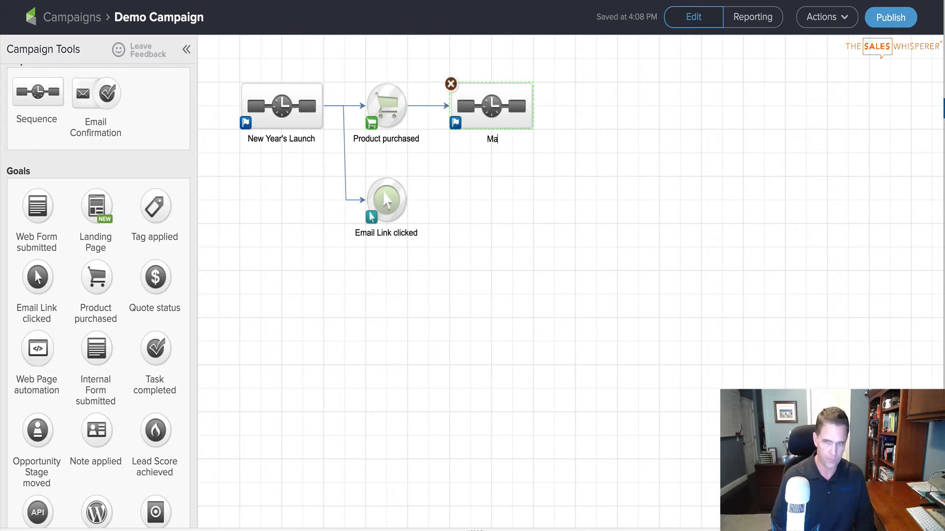
{"action": "type", "text": "ke Every Sales"}
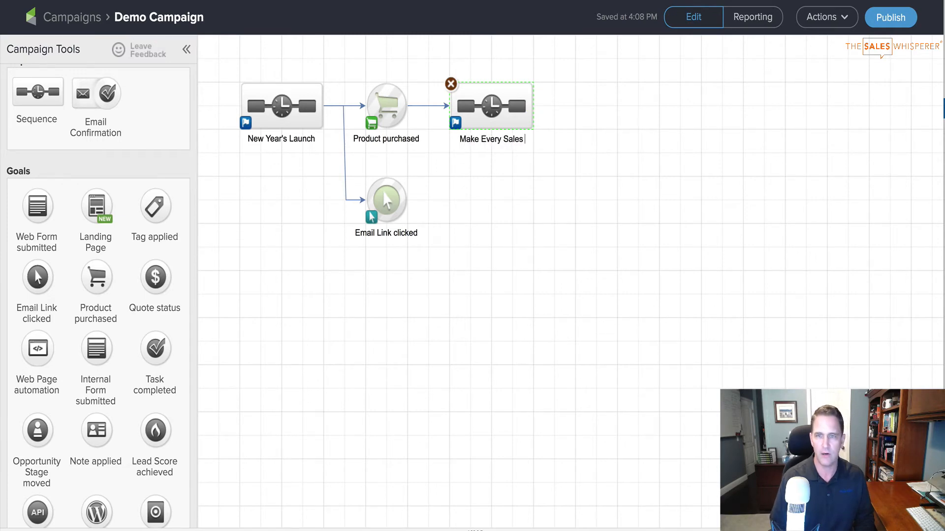
{"action": "key", "text": "BackSpace"}
{"action": "type", "text": "Welcome"}
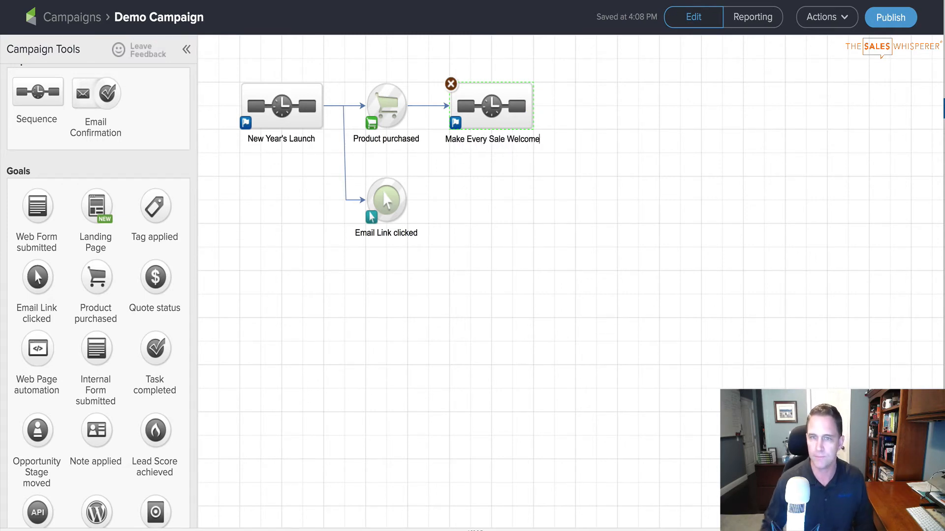
- In the Make Every Sale Welcome sequence, add a tag step after Start that removes "#TSW -> Infusionsoft Prospect - Wait 120 Days"
{"action": "double_click", "coordinate": [469, 118]}
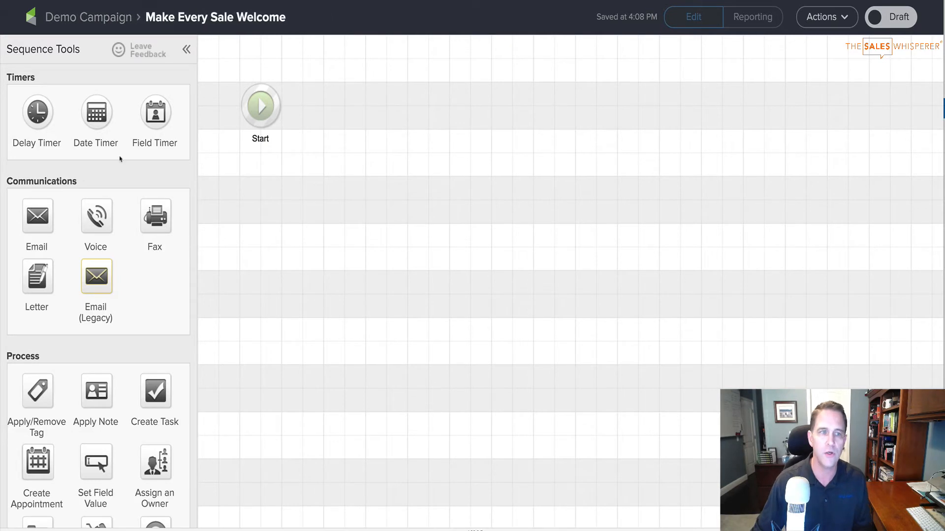
{"action": "left_click_drag", "start_coordinate": [40, 394], "coordinate": [342, 101]}
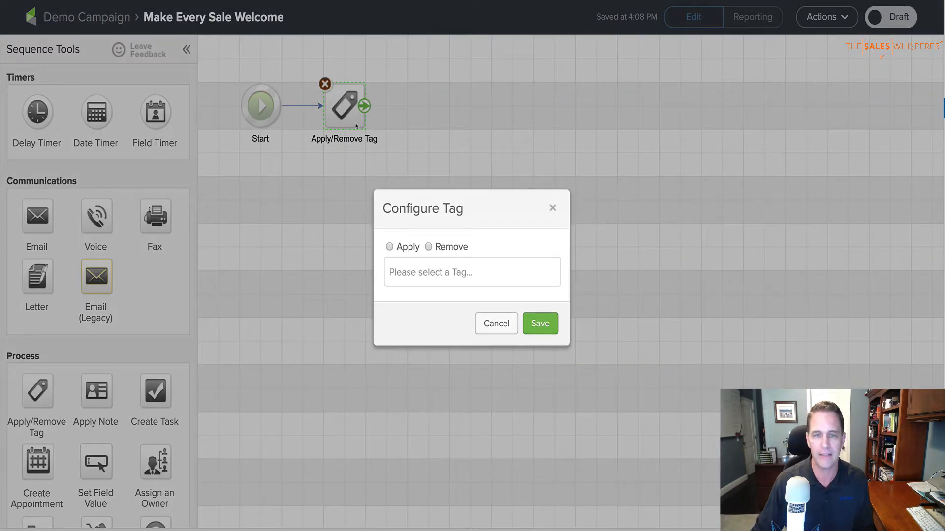
{"action": "left_click", "coordinate": [429, 247]}
{"action": "left_click", "coordinate": [430, 272]}
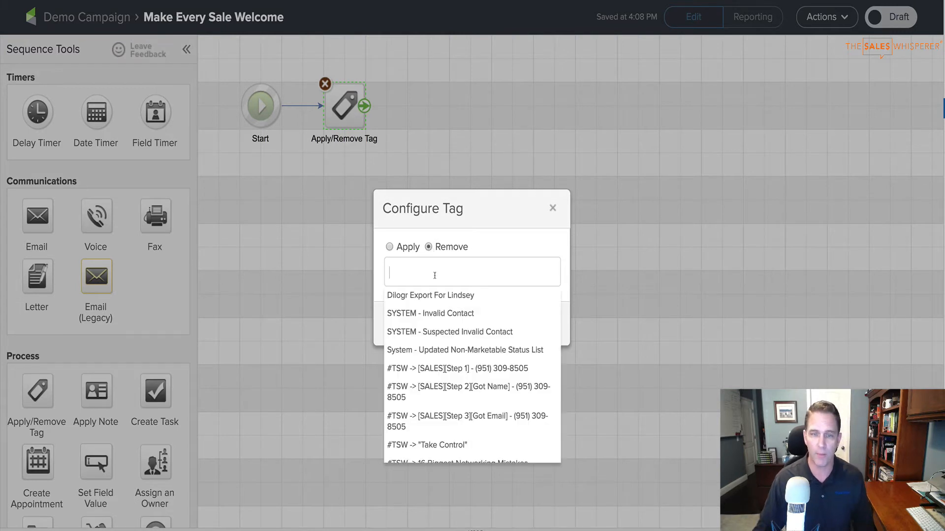
{"action": "type", "text": "people"}
{"action": "key", "text": "BackSpace"}
{"action": "key", "text": "BackSpace"}
{"action": "key", "text": "BackSpace"}
{"action": "key", "text": "BackSpace"}
{"action": "key", "text": "BackSpace"}
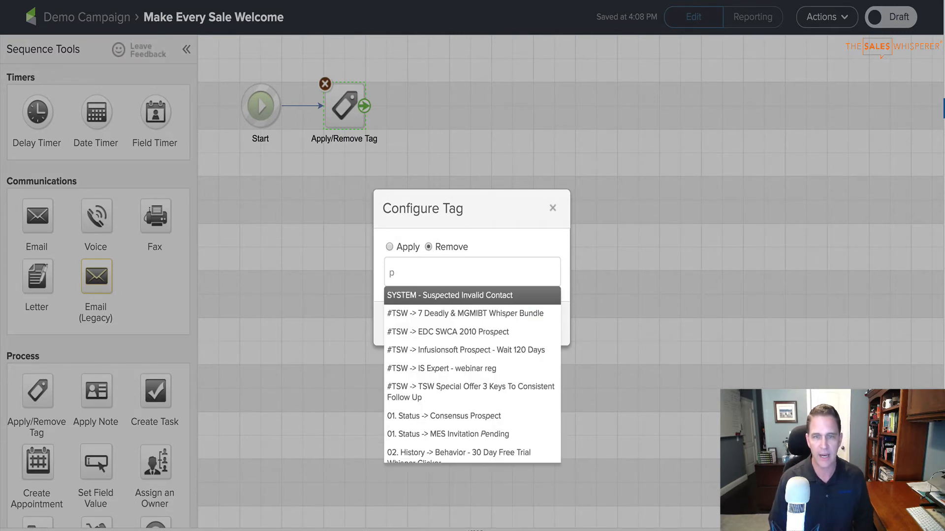
{"action": "type", "text": "rospect"}
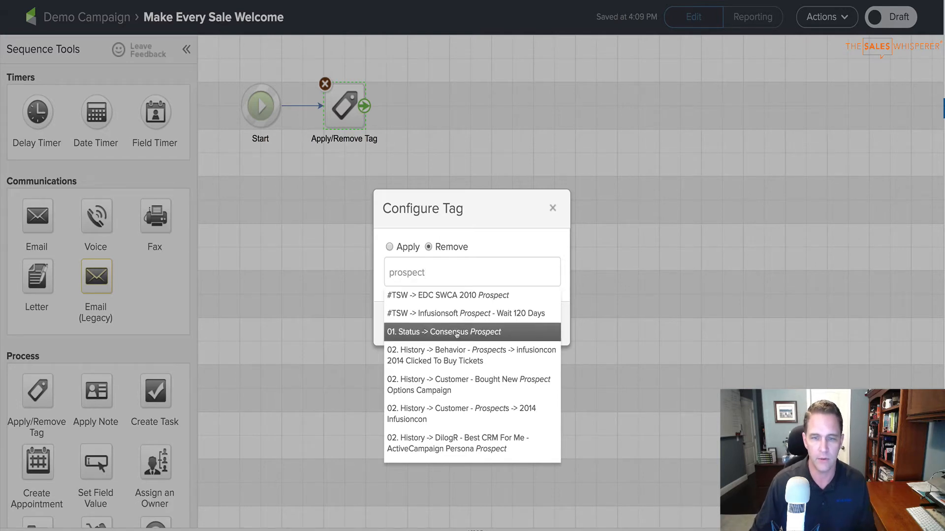
{"action": "left_click", "coordinate": [438, 318]}
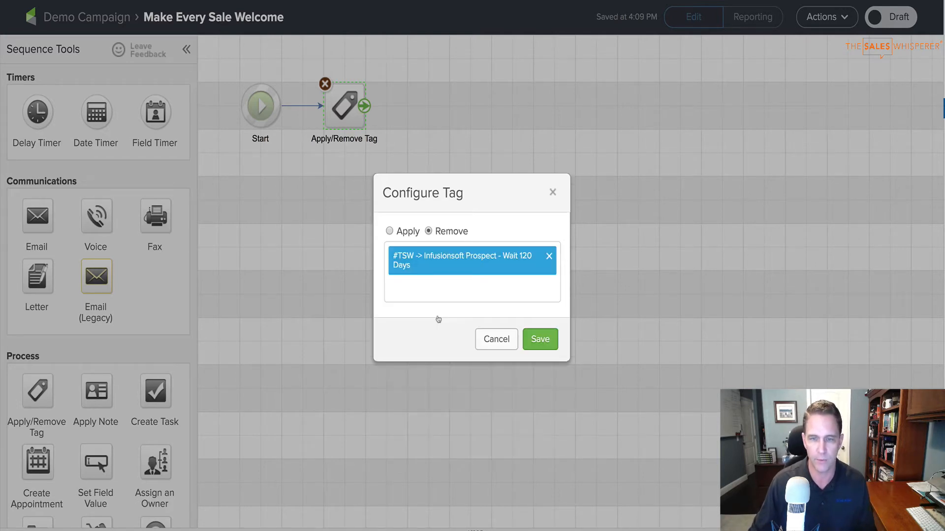
{"action": "left_click", "coordinate": [545, 341]}
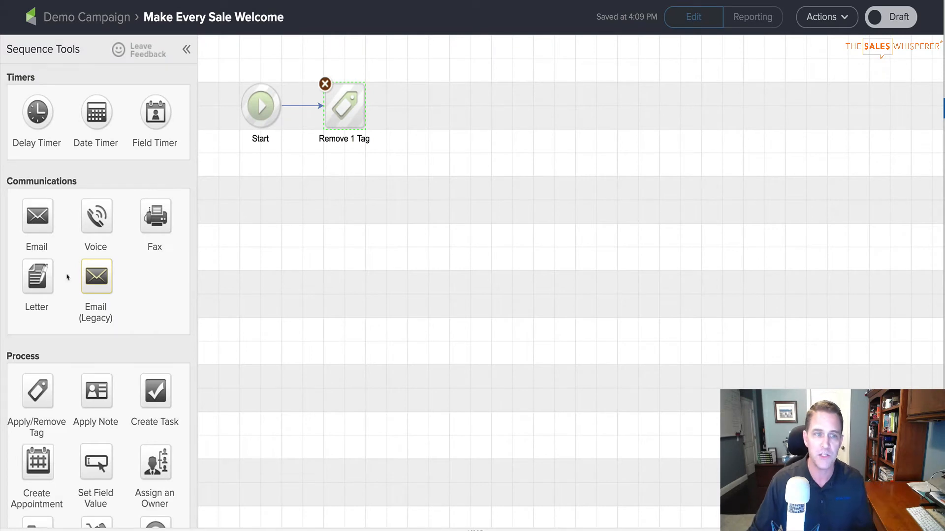
- Add a second tag step after the tag removal and set it to apply "03. Profile -> MES Member"
{"action": "left_click_drag", "start_coordinate": [38, 387], "coordinate": [425, 109]}
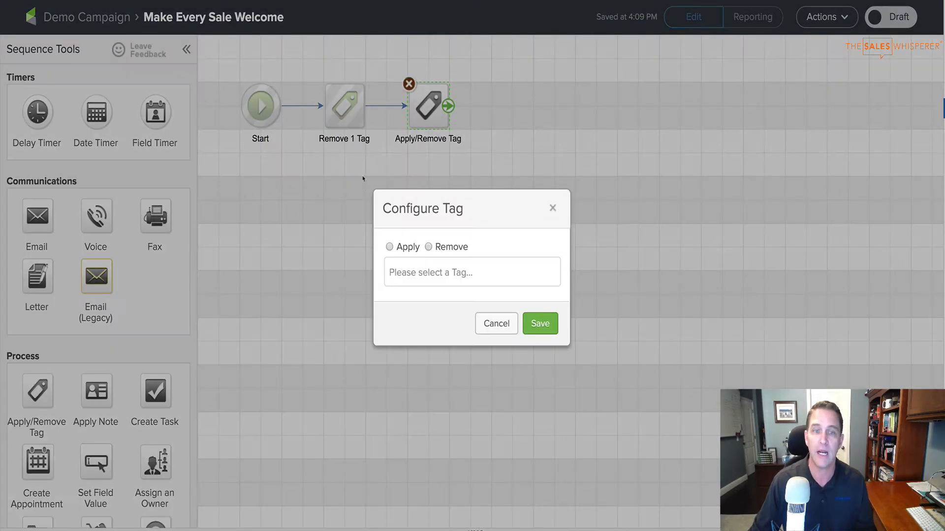
{"action": "left_click", "coordinate": [390, 247]}
{"action": "left_click", "coordinate": [393, 272]}
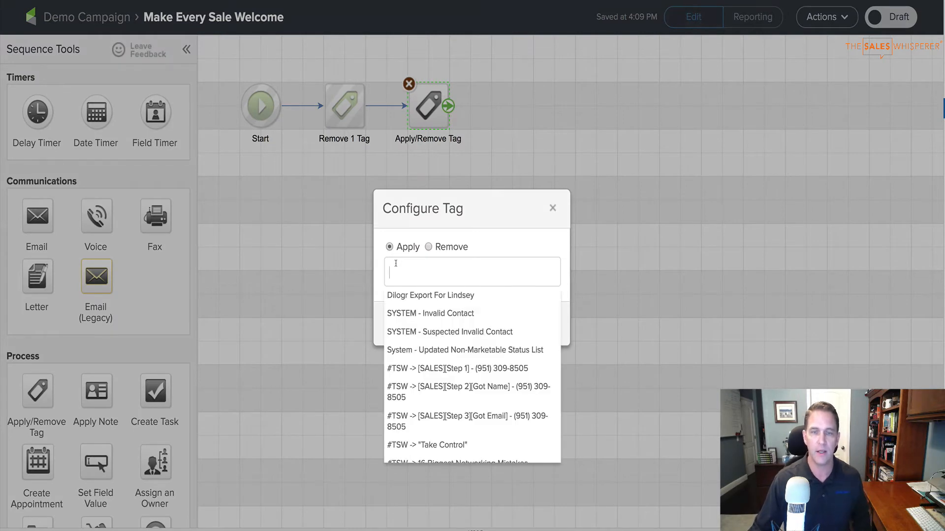
{"action": "type", "text": "mes"}
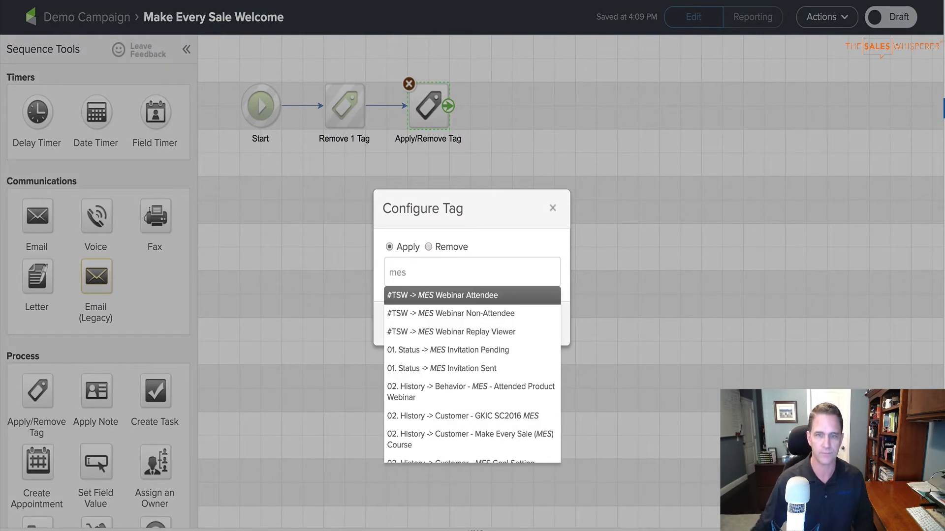
{"action": "scroll", "coordinate": [458, 344], "scroll_direction": "down", "scroll_amount": 5}
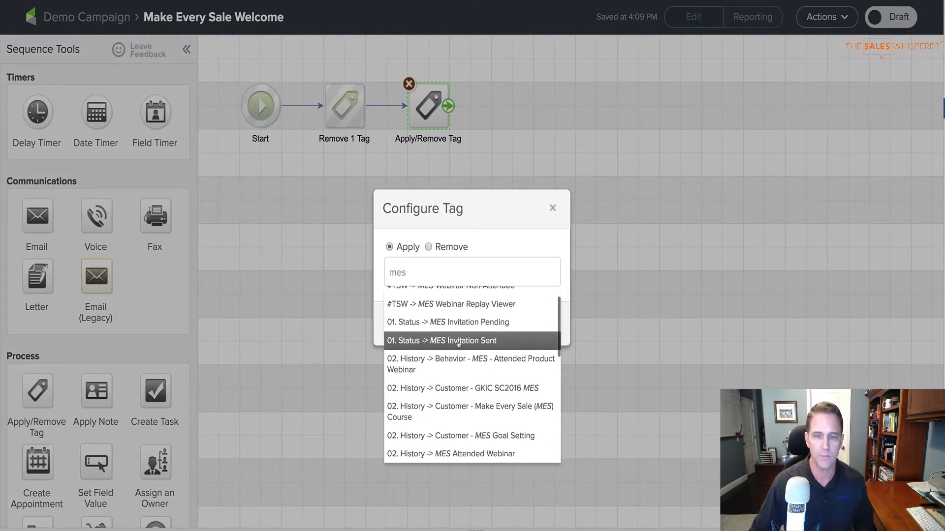
{"action": "scroll", "coordinate": [457, 363], "scroll_direction": "down", "scroll_amount": 3}
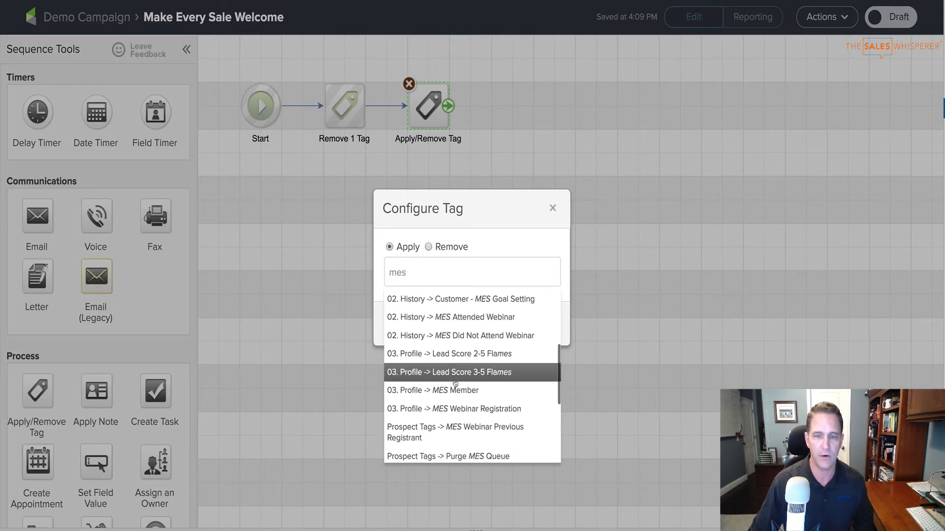
{"action": "left_click", "coordinate": [453, 389]}
{"action": "left_click", "coordinate": [489, 291]}
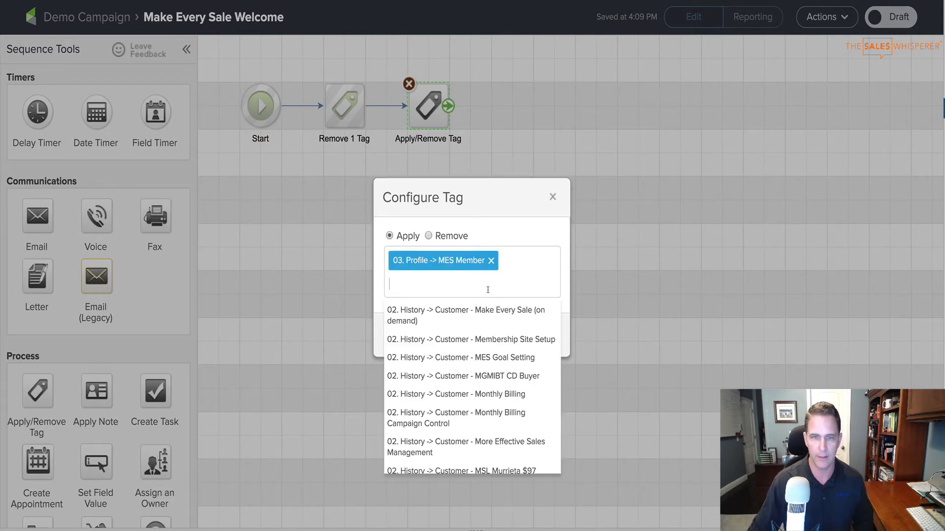
{"action": "type", "text": "Custom"}
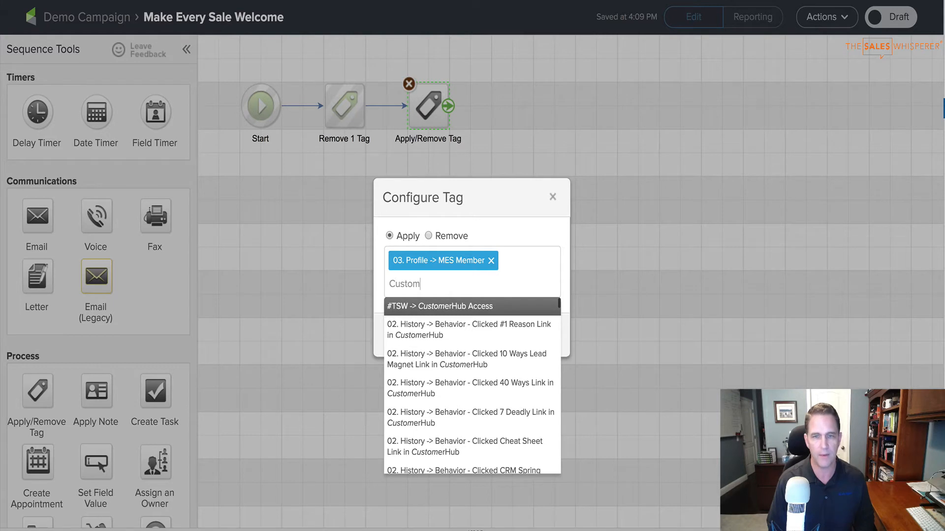
{"action": "type", "text": "er"}
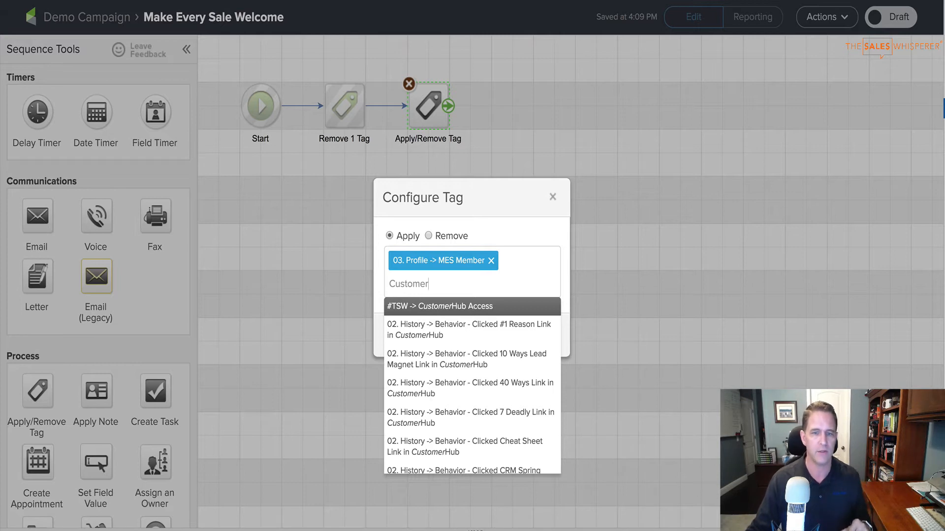
{"action": "scroll", "coordinate": [465, 404], "scroll_direction": "down", "scroll_amount": 3}
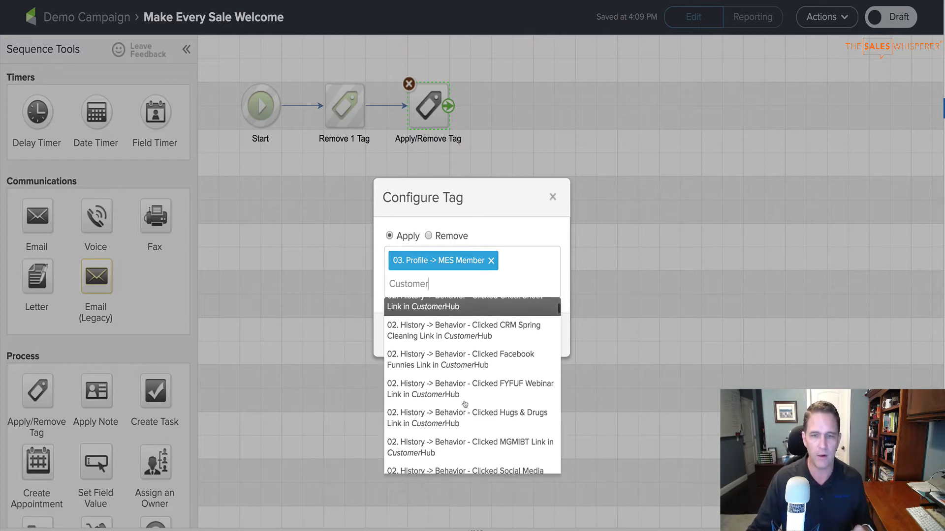
{"action": "left_click", "coordinate": [437, 338]}
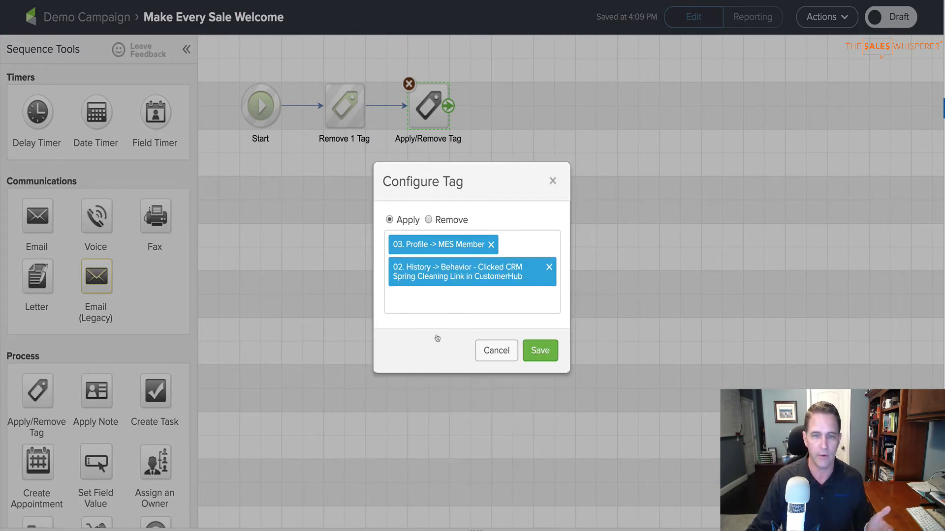
{"action": "left_click", "coordinate": [549, 267]}
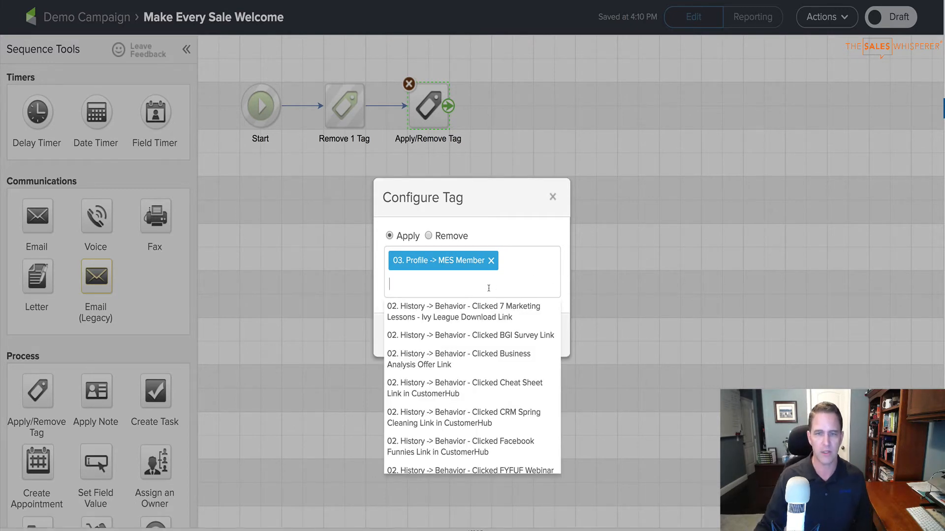
- Add a "02. History -> Customer" tag to the second tag step alongside "03. Profile -> MES Member" and save it
{"action": "type", "text": "customer"}
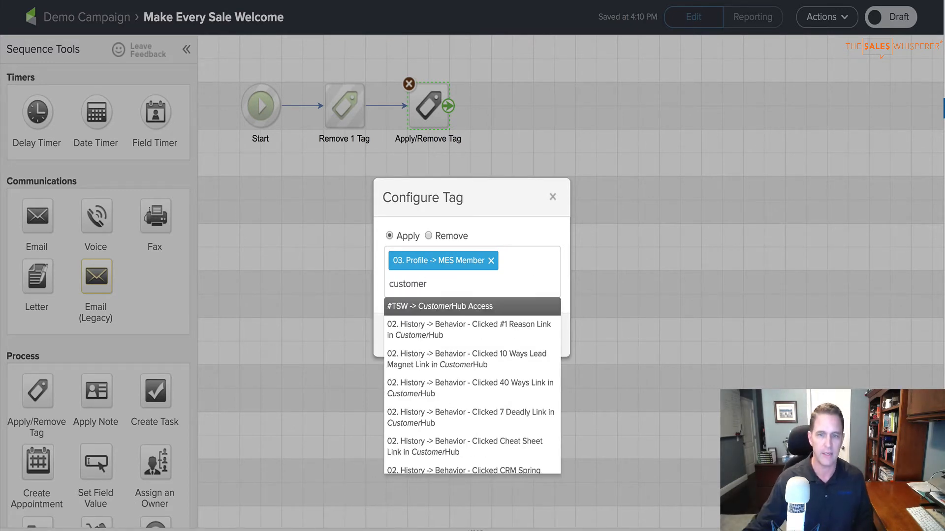
{"action": "scroll", "coordinate": [479, 325], "scroll_direction": "down", "scroll_amount": 1}
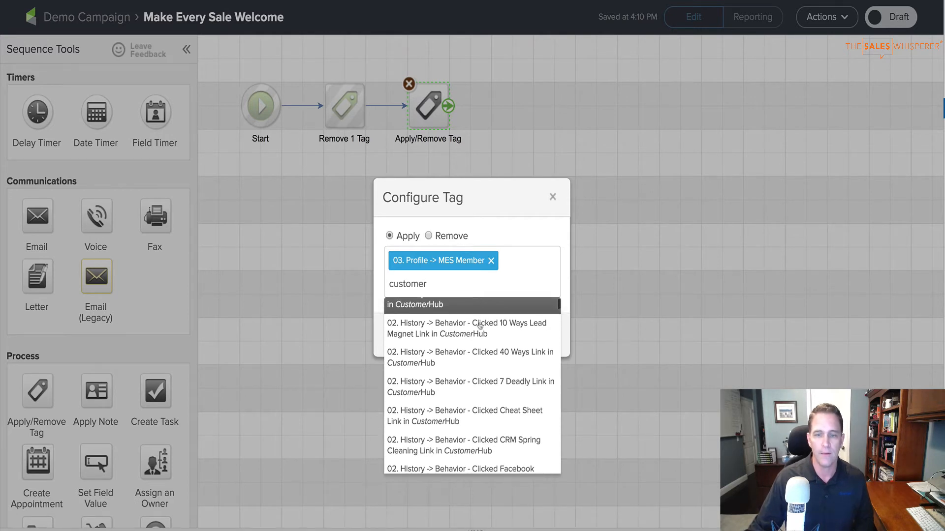
{"action": "scroll", "coordinate": [479, 340], "scroll_direction": "down", "scroll_amount": 5}
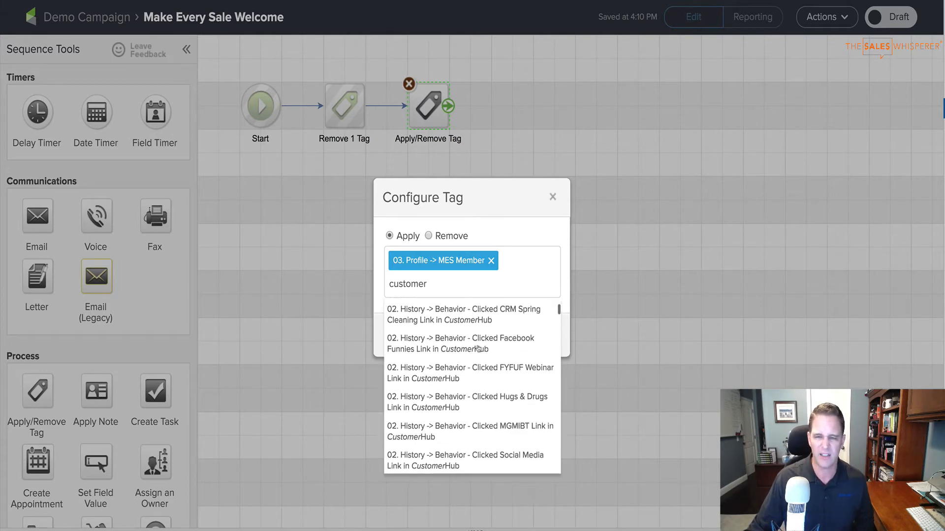
{"action": "scroll", "coordinate": [478, 348], "scroll_direction": "down", "scroll_amount": 2}
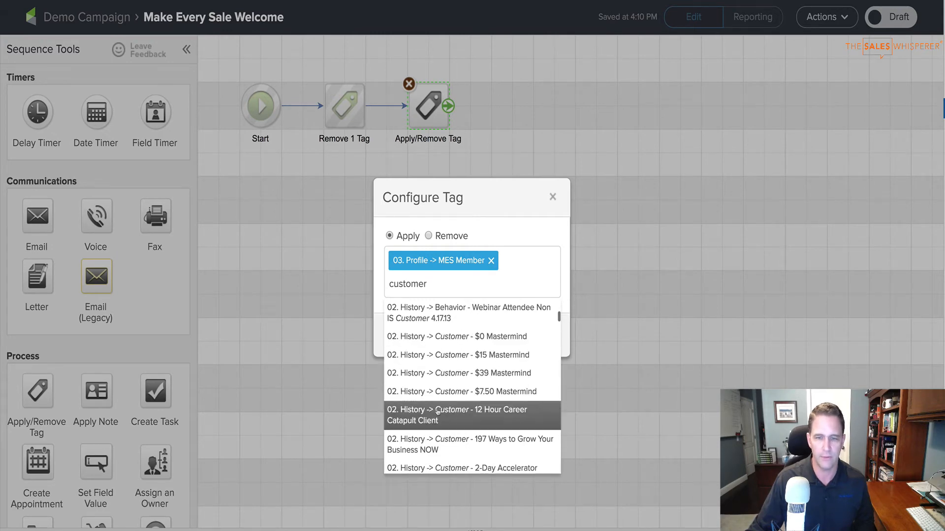
{"action": "left_click", "coordinate": [438, 392]}
{"action": "left_click", "coordinate": [539, 352]}
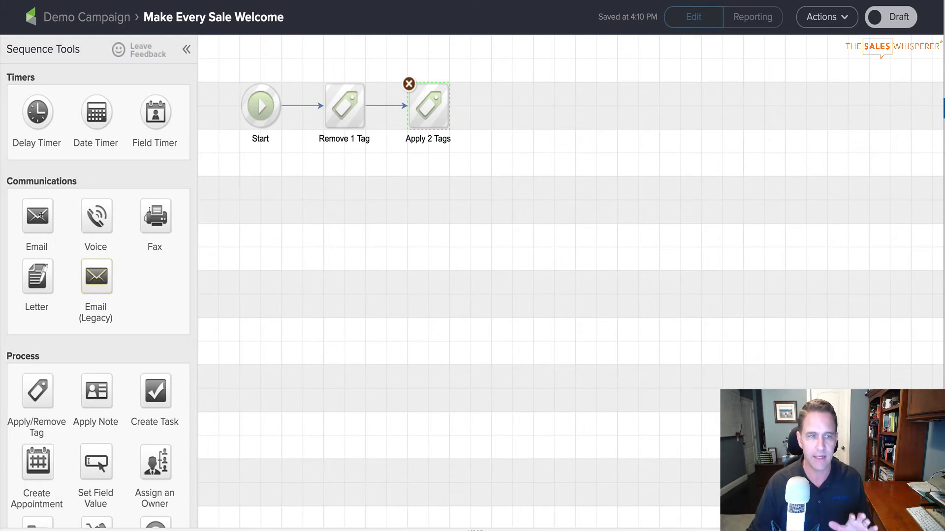
- Add an email step connected after the two-tag step and name it "Welcome Email"
{"action": "left_click_drag", "start_coordinate": [40, 215], "coordinate": [504, 108]}
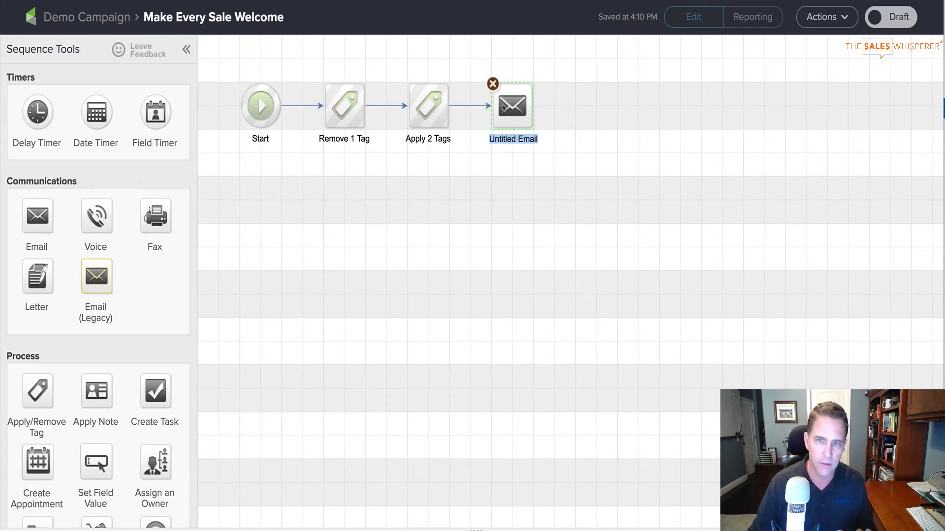
{"action": "type", "text": "Welcome"}
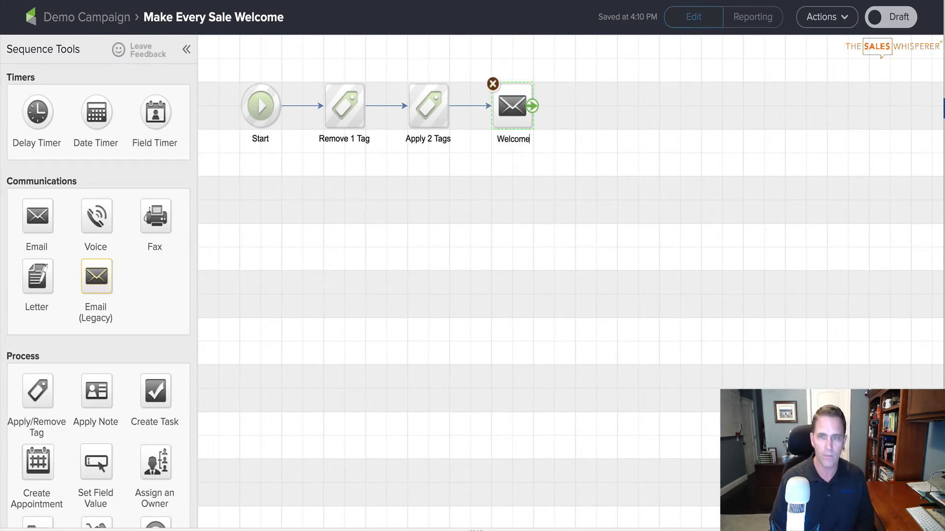
{"action": "type", "text": " Email"}
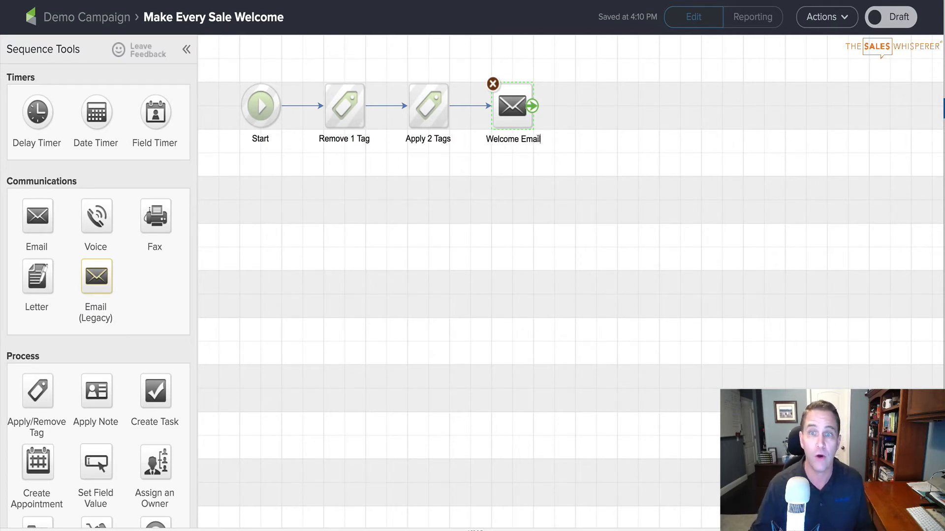
{"action": "left_click", "coordinate": [582, 135]}
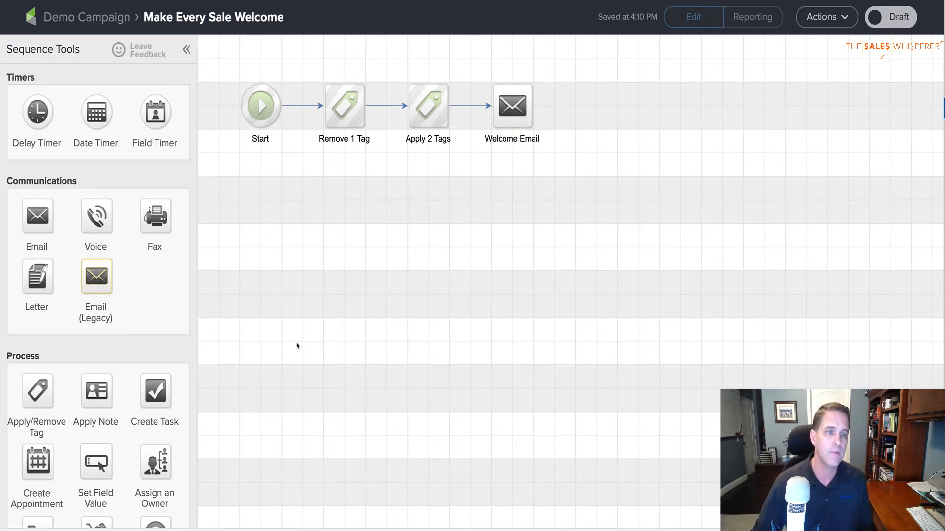
- Add a second Start below the first one and connect it to a new Assign an Owner step
{"action": "scroll", "coordinate": [165, 350], "scroll_direction": "down", "scroll_amount": 1}
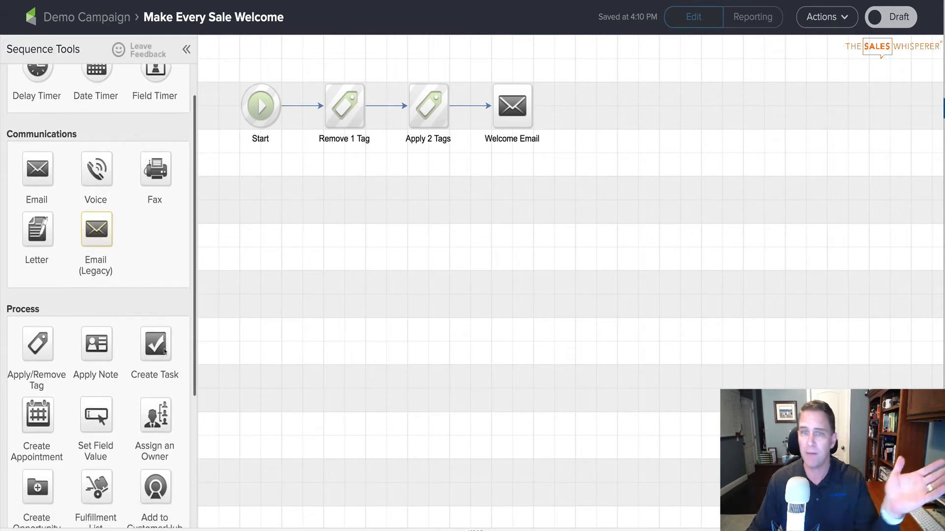
{"action": "scroll", "coordinate": [164, 350], "scroll_direction": "down", "scroll_amount": 4}
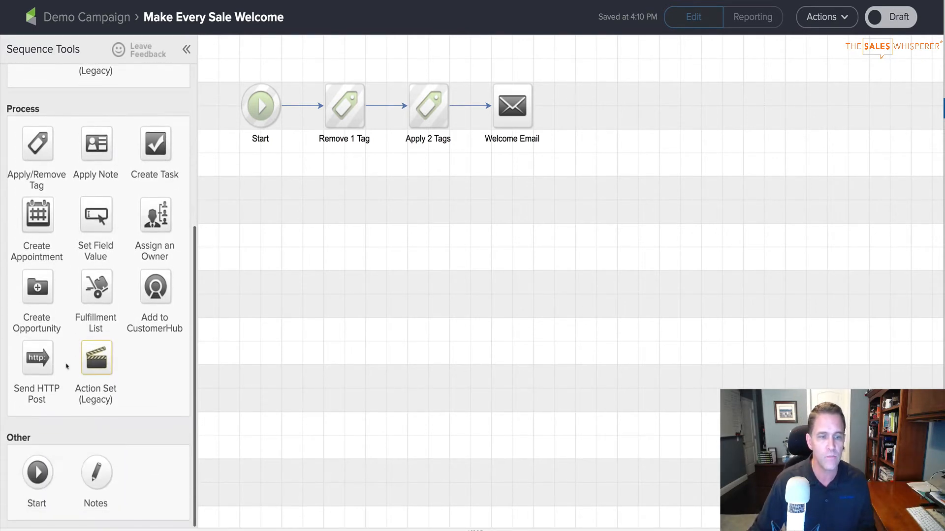
{"action": "left_click_drag", "start_coordinate": [39, 462], "coordinate": [255, 194]}
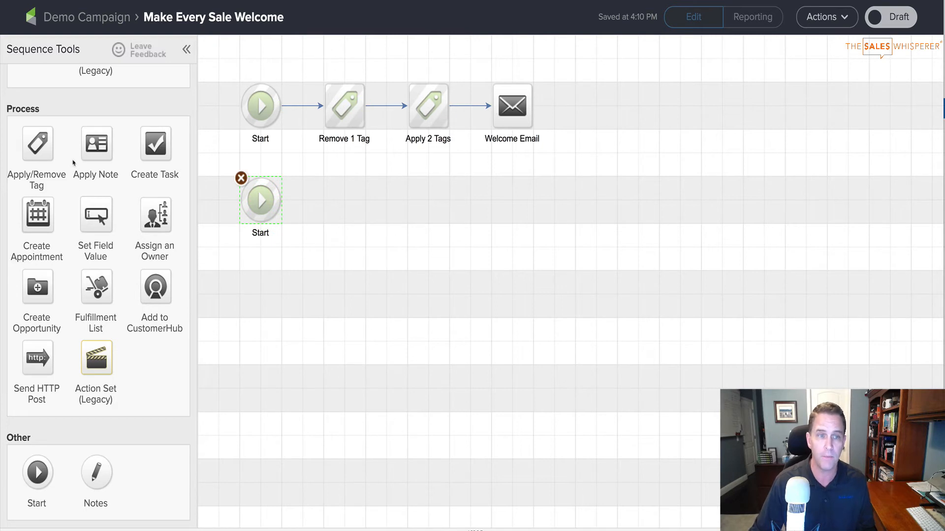
{"action": "scroll", "coordinate": [71, 163], "scroll_direction": "up", "scroll_amount": 3}
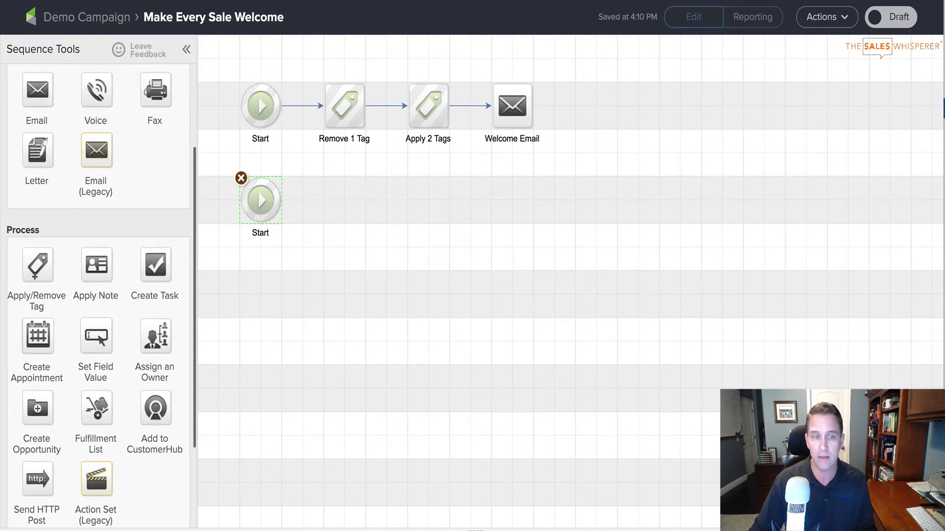
{"action": "scroll", "coordinate": [35, 277], "scroll_direction": "down", "scroll_amount": 2}
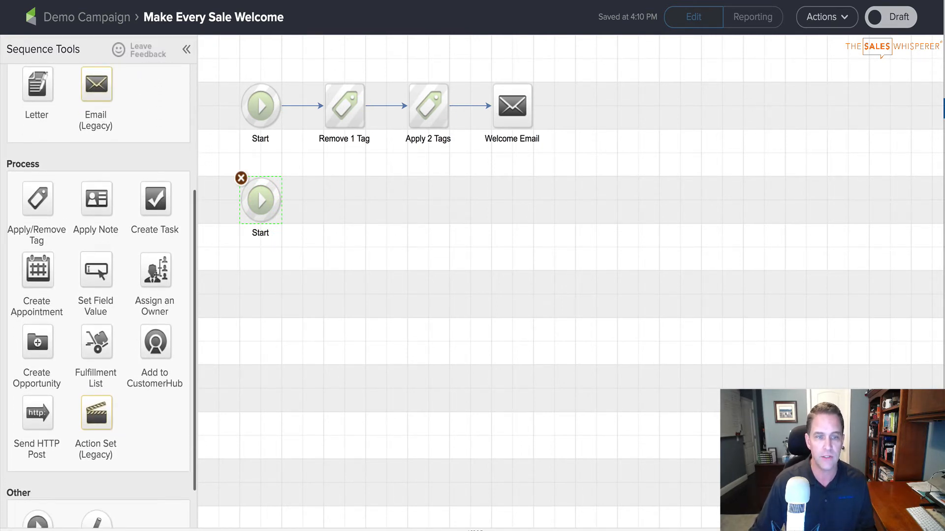
{"action": "left_click_drag", "start_coordinate": [155, 274], "coordinate": [345, 204]}
{"action": "mouse_move", "coordinate": [283, 201]}
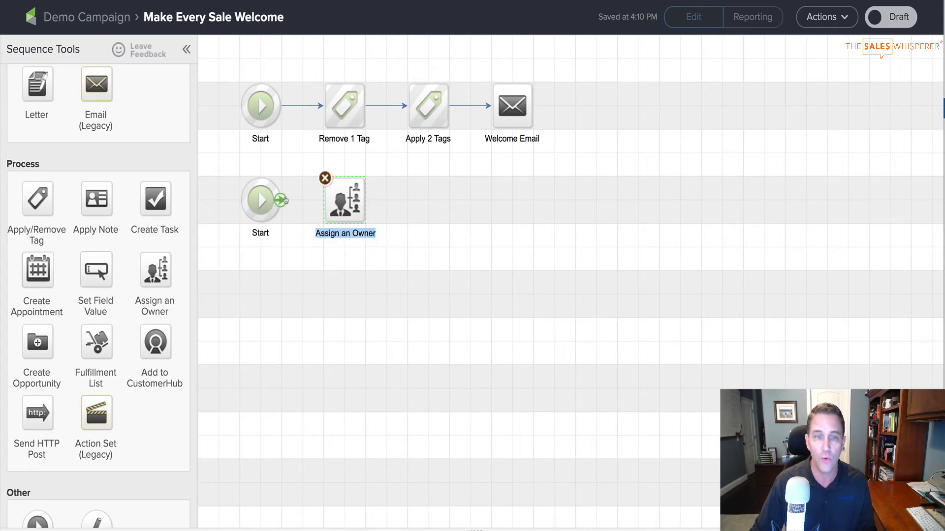
{"action": "left_click_drag", "start_coordinate": [290, 217], "coordinate": [338, 199]}
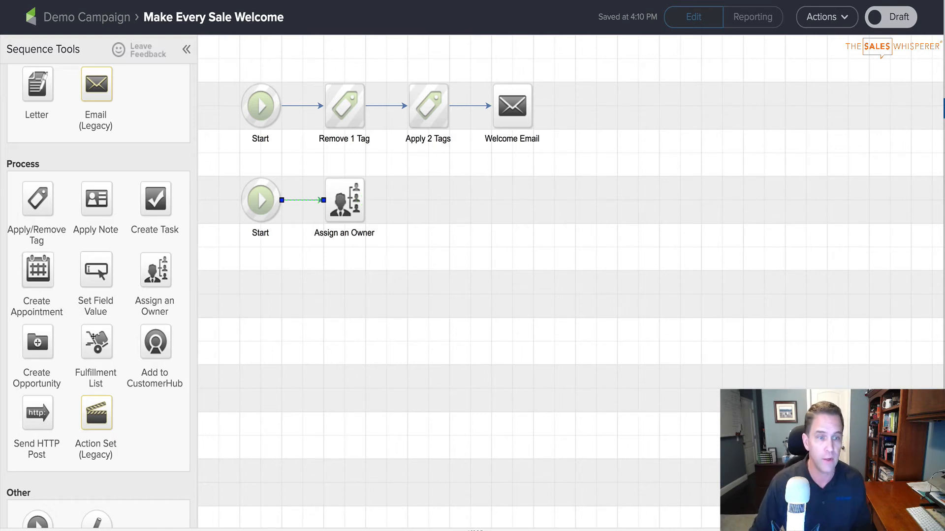
- Extend the second row with a Fulfillment List step and a Create Task step, connected in that order after Assign an Owner
{"action": "left_click_drag", "start_coordinate": [97, 343], "coordinate": [432, 199]}
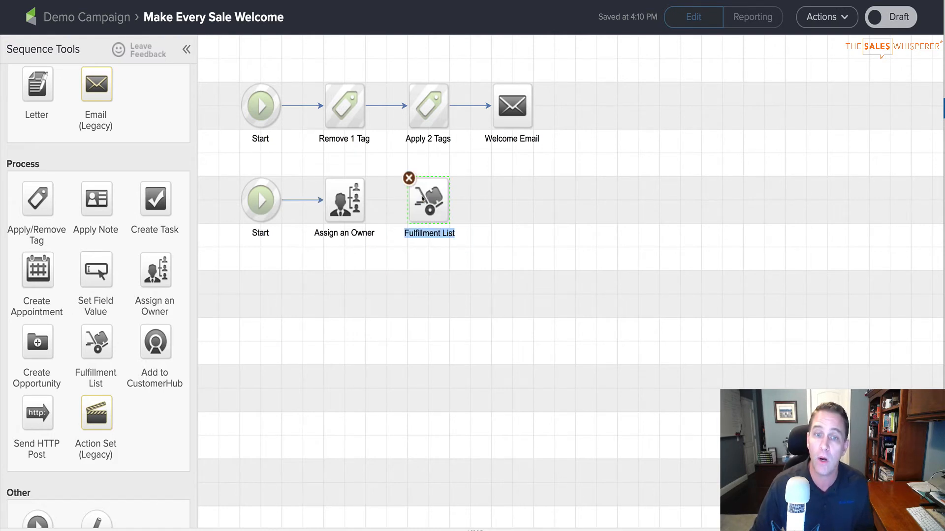
{"action": "left_click_drag", "start_coordinate": [369, 200], "coordinate": [432, 198]}
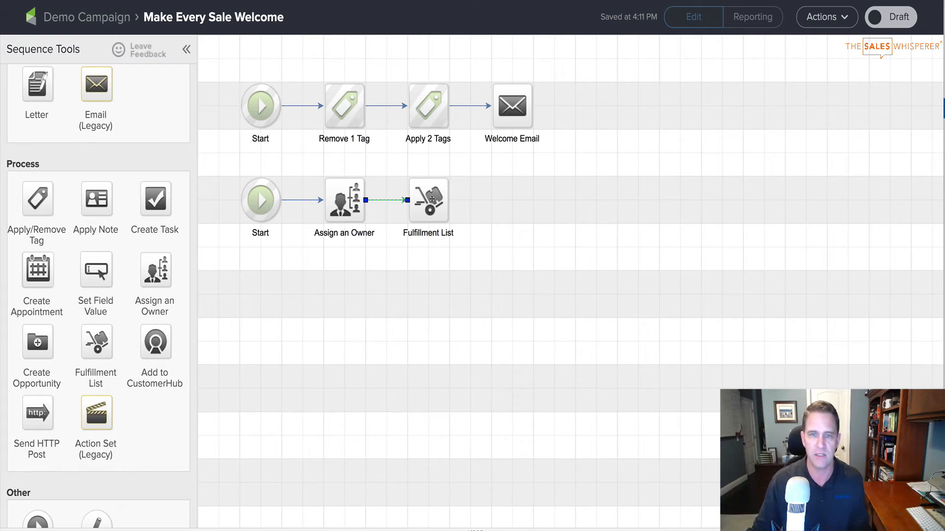
{"action": "left_click_drag", "start_coordinate": [149, 208], "coordinate": [507, 224]}
{"action": "left_click_drag", "start_coordinate": [445, 199], "coordinate": [513, 202]}
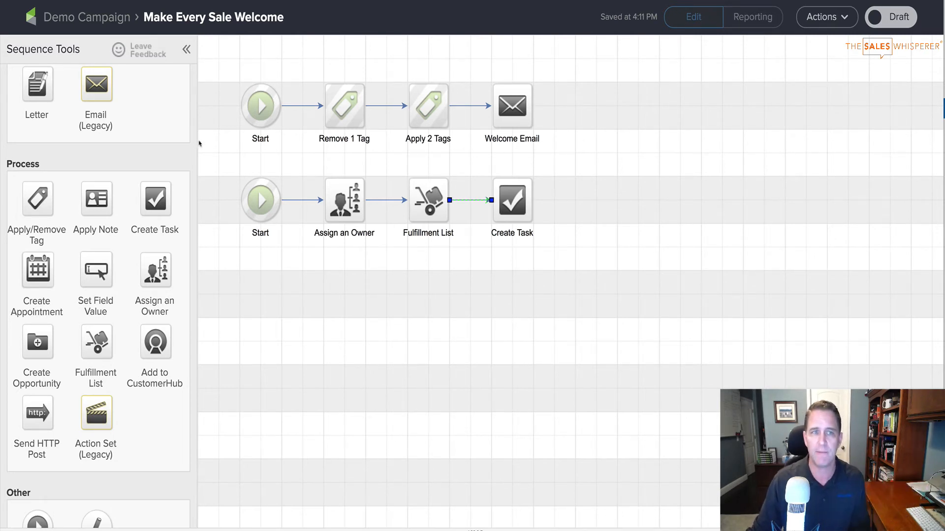
- Add a delay timer connected after the Welcome Email
{"action": "scroll", "coordinate": [108, 124], "scroll_direction": "up", "scroll_amount": 3}
{"action": "scroll", "coordinate": [109, 123], "scroll_direction": "up", "scroll_amount": 2}
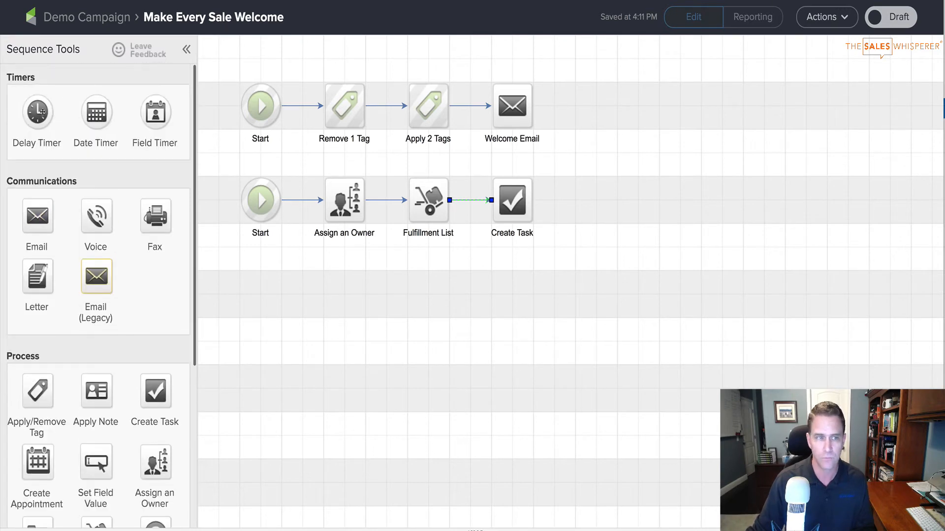
{"action": "left_click_drag", "start_coordinate": [39, 112], "coordinate": [594, 108]}
- Configure the delay timer to wait at least 1 day, run on any day at 8:00 AM in the contact's time zone, and save it
{"action": "double_click", "coordinate": [596, 105]}
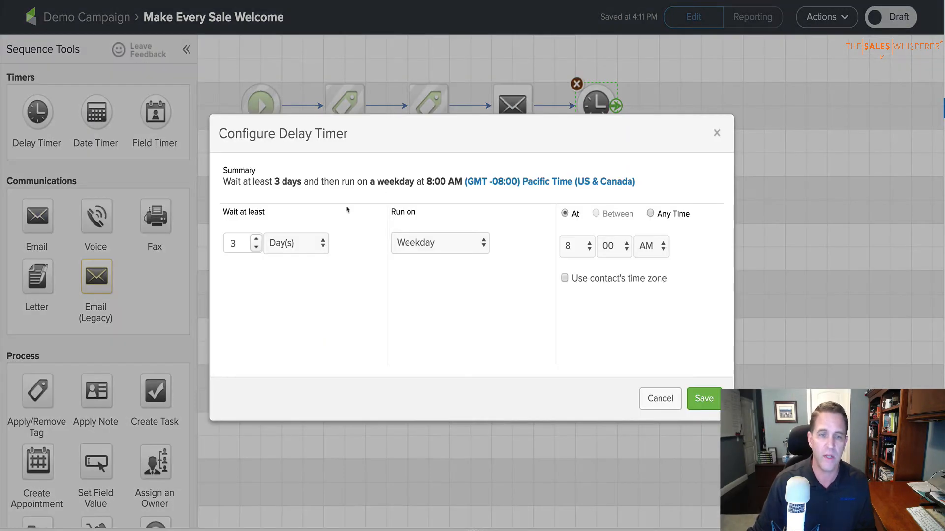
{"action": "left_click", "coordinate": [256, 248]}
{"action": "left_click", "coordinate": [257, 249]}
{"action": "left_click", "coordinate": [418, 248]}
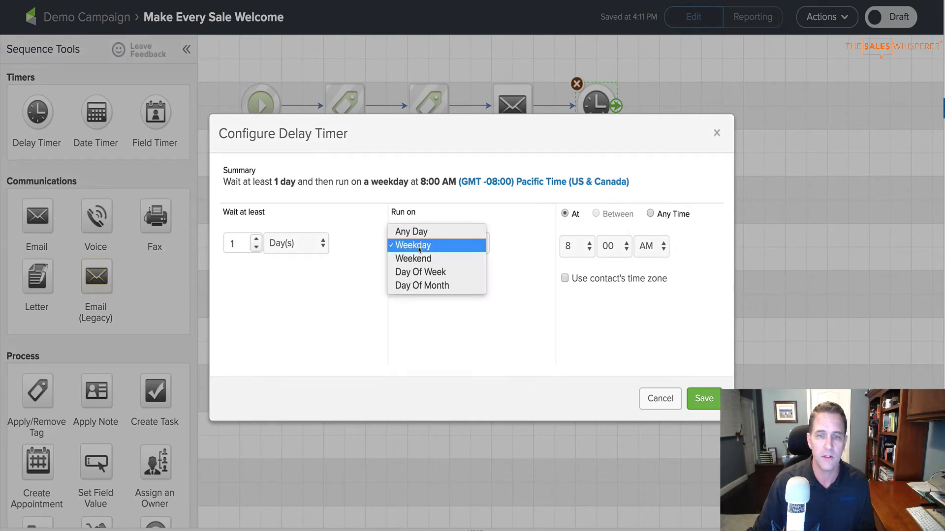
{"action": "left_click", "coordinate": [411, 232]}
{"action": "left_click", "coordinate": [565, 277]}
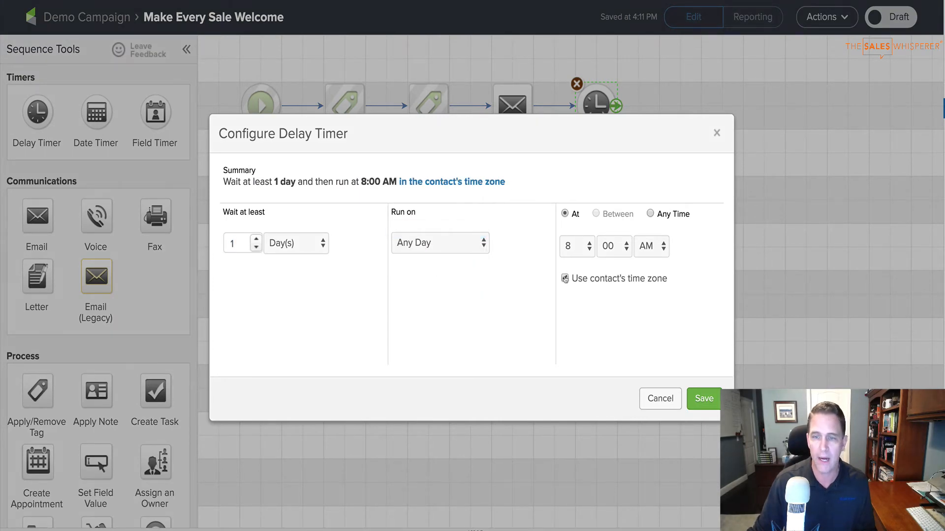
{"action": "left_click", "coordinate": [702, 398]}
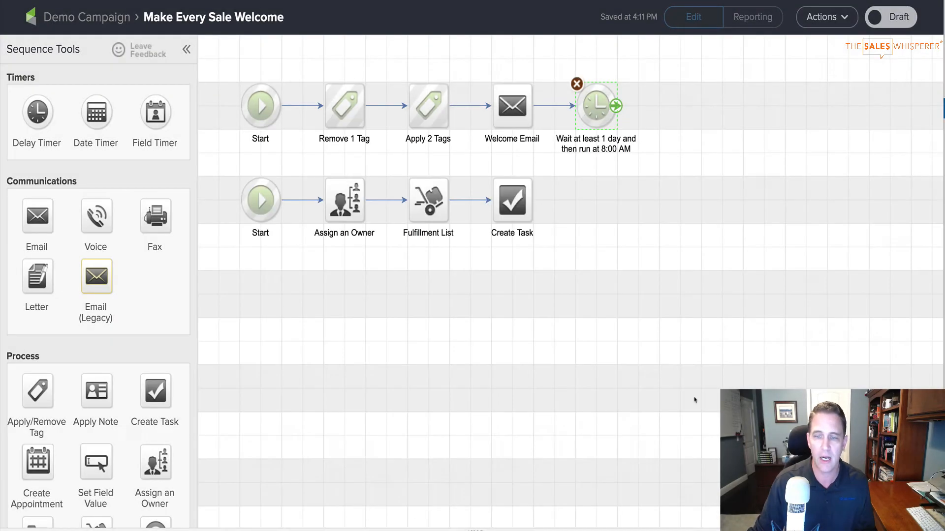
- Duplicate the Welcome Email, connect the copy after the delay timer and name it "Welcome Email Bonus"
{"action": "right_click", "coordinate": [516, 121]}
{"action": "left_click", "coordinate": [530, 132]}
{"action": "left_click_drag", "start_coordinate": [529, 131], "coordinate": [681, 116]}
{"action": "left_click_drag", "start_coordinate": [617, 105], "coordinate": [681, 109]}
{"action": "double_click", "coordinate": [687, 139]}
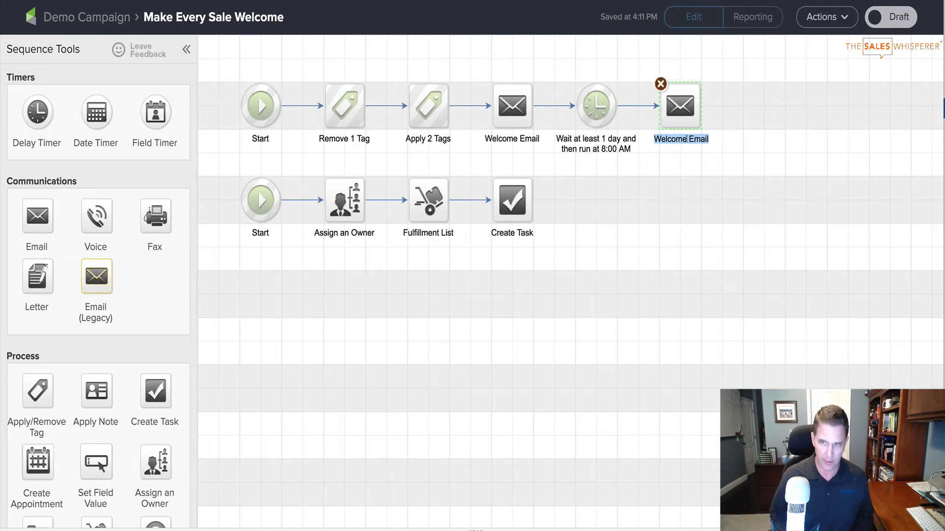
{"action": "key", "text": "Right"}
{"action": "type", "text": "Bonus"}
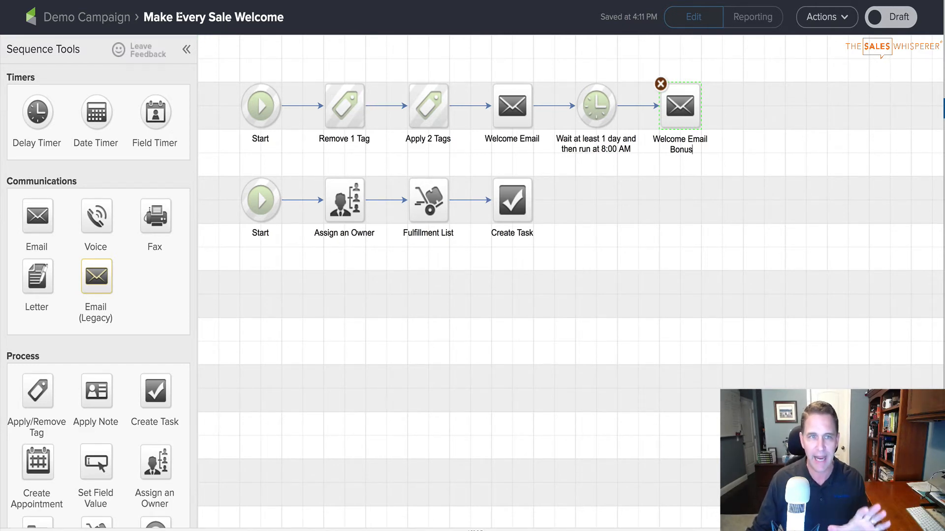
- Return to the Demo Campaign overview, add a Landing Page goal below the existing flow and open it for template selection
{"action": "left_click", "coordinate": [90, 18]}
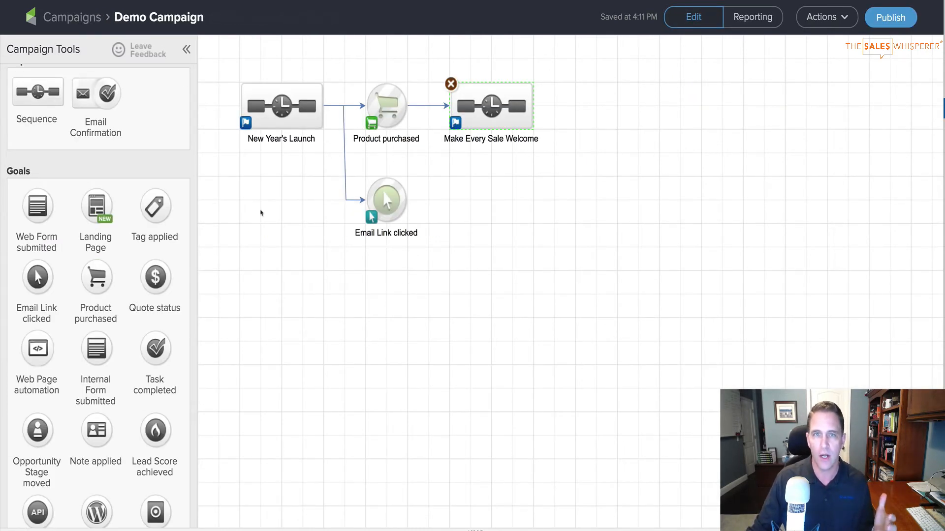
{"action": "left_click_drag", "start_coordinate": [97, 216], "coordinate": [254, 280]}
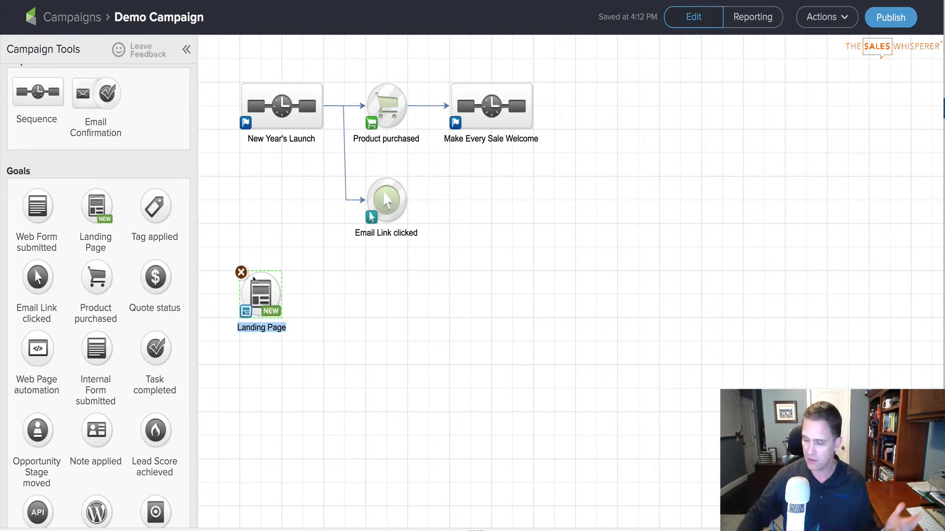
{"action": "double_click", "coordinate": [265, 288]}
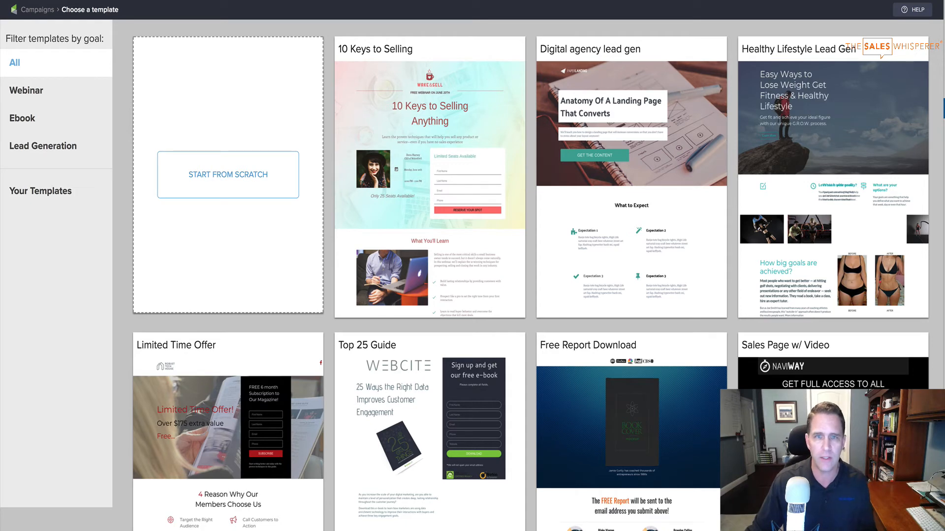
- Look through the full gallery of landing page templates
{"action": "mouse_move", "coordinate": [428, 126]}
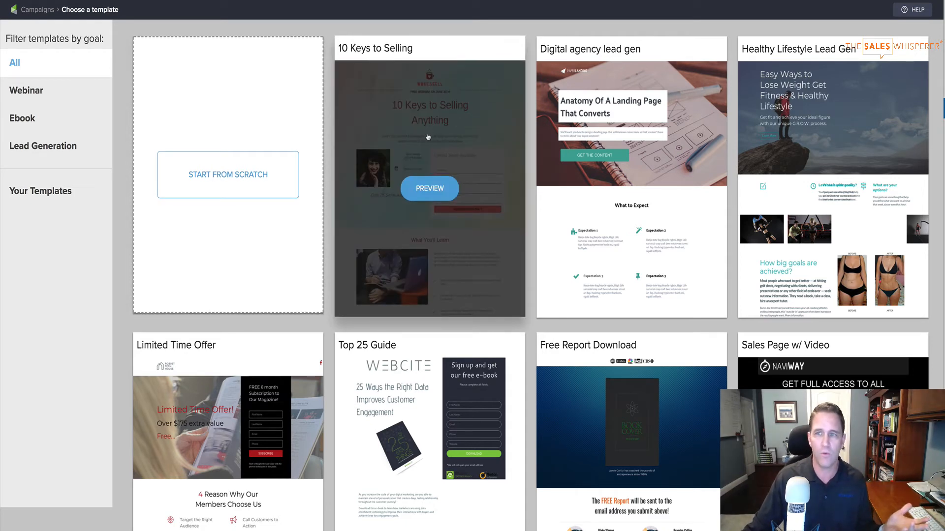
{"action": "scroll", "coordinate": [428, 137], "scroll_direction": "down", "scroll_amount": 7}
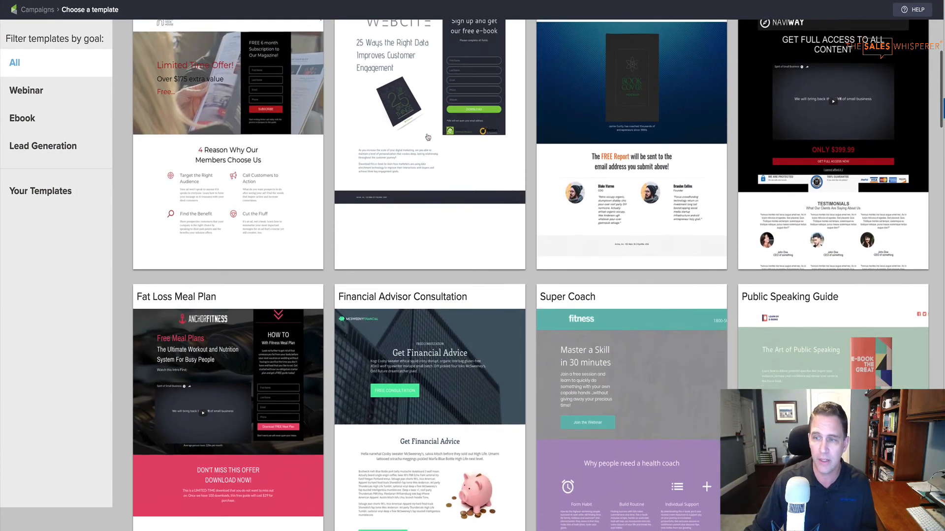
{"action": "scroll", "coordinate": [428, 137], "scroll_direction": "down", "scroll_amount": 7}
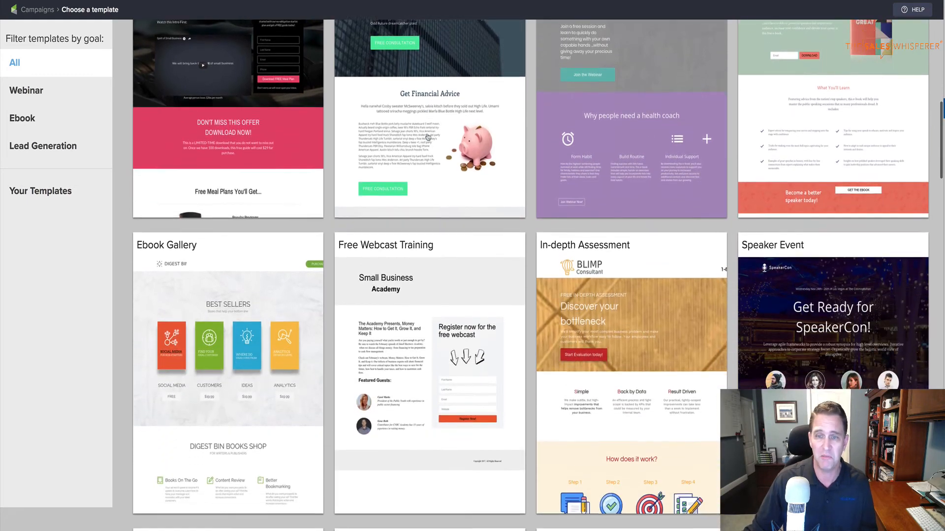
{"action": "scroll", "coordinate": [428, 137], "scroll_direction": "down", "scroll_amount": 9}
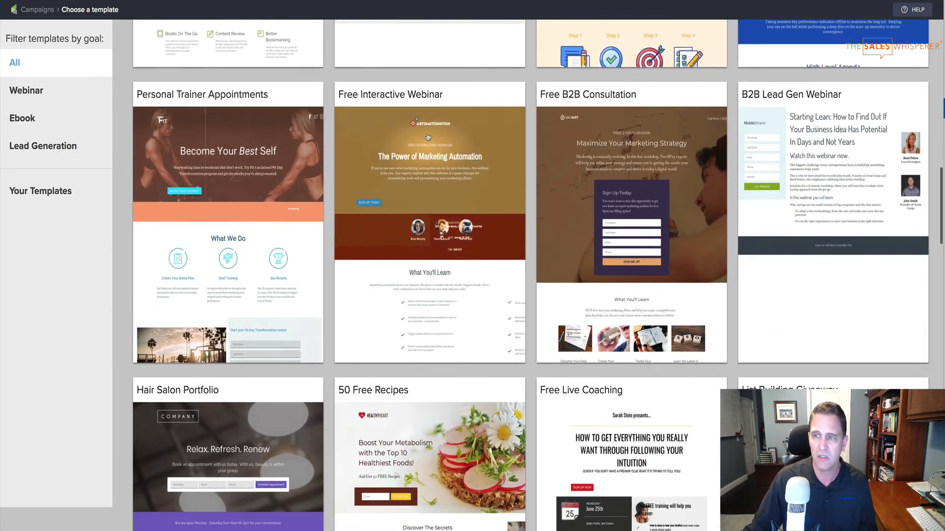
{"action": "scroll", "coordinate": [428, 137], "scroll_direction": "down", "scroll_amount": 2}
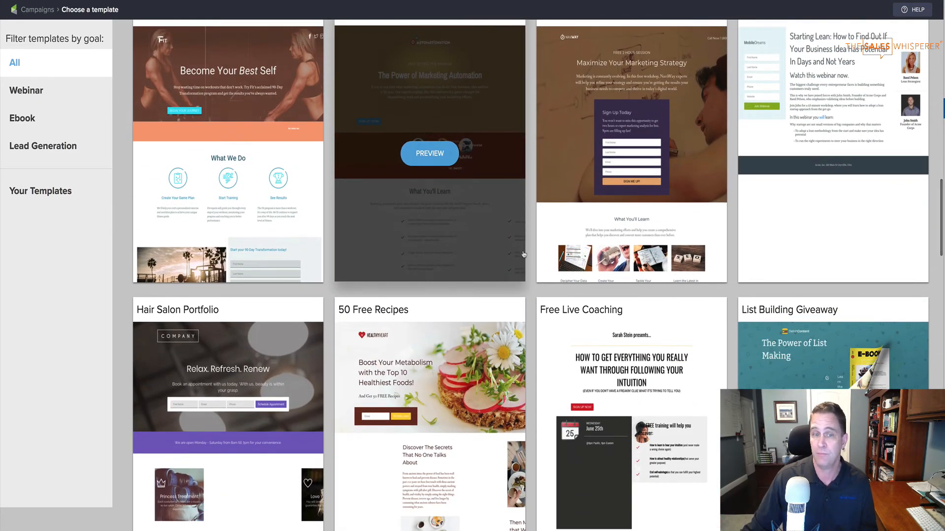
{"action": "scroll", "coordinate": [524, 254], "scroll_direction": "down", "scroll_amount": 2}
{"action": "scroll", "coordinate": [523, 255], "scroll_direction": "down", "scroll_amount": 5}
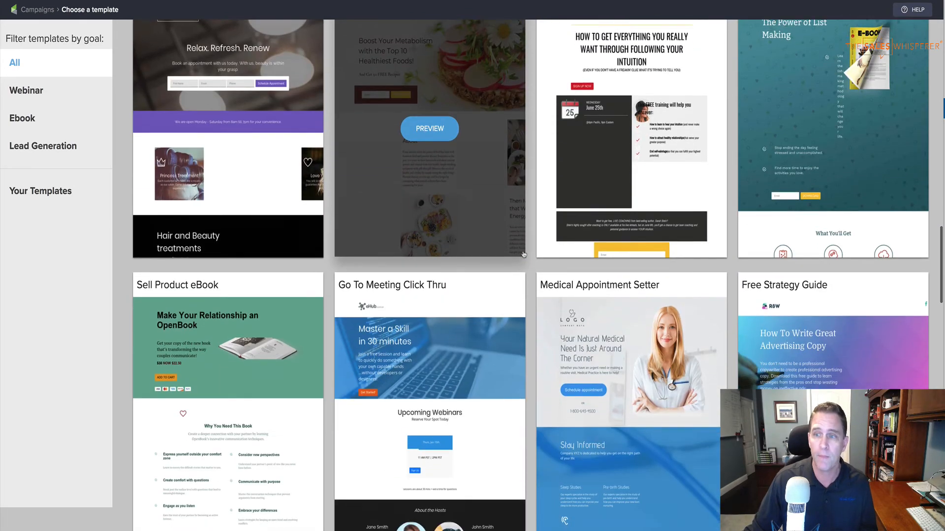
- Preview the Pre Recorded Webinar template, look through its layout and choose it for the landing page
{"action": "scroll", "coordinate": [524, 254], "scroll_direction": "down", "scroll_amount": 3}
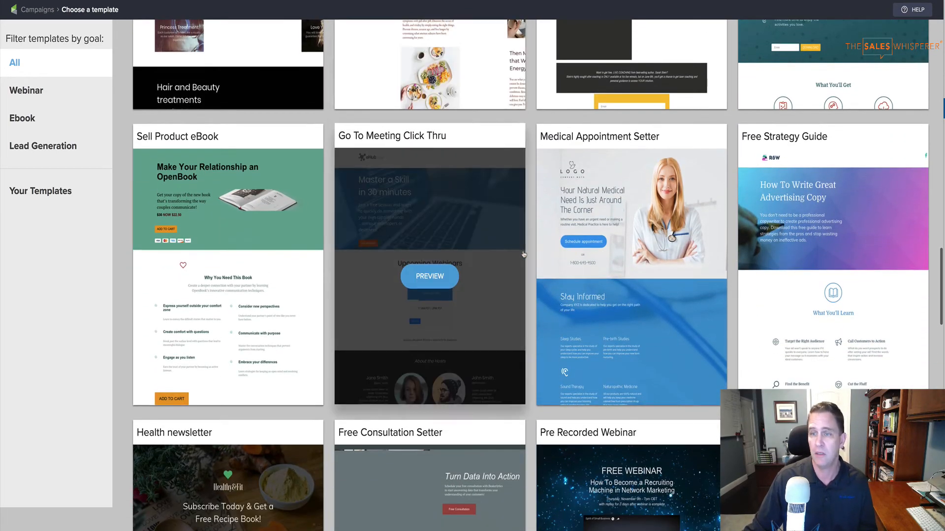
{"action": "scroll", "coordinate": [523, 254], "scroll_direction": "down", "scroll_amount": 4}
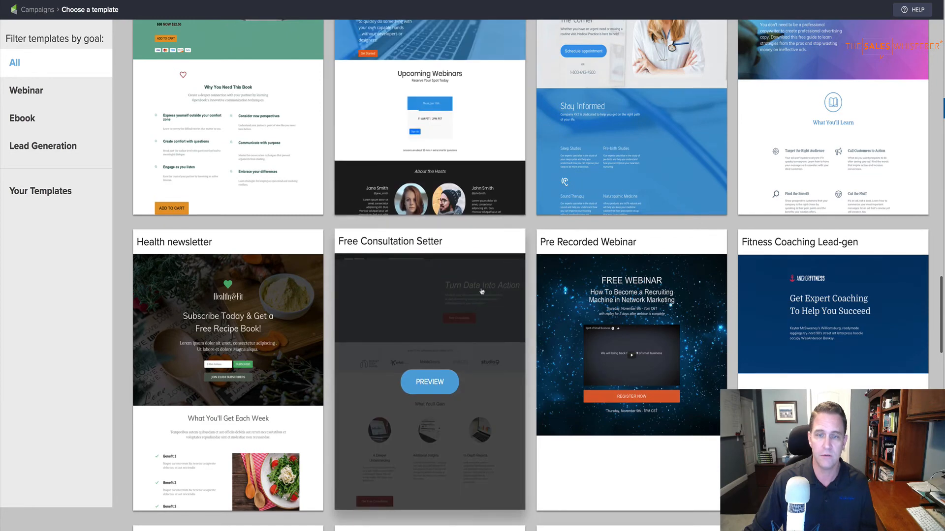
{"action": "left_click", "coordinate": [638, 378]}
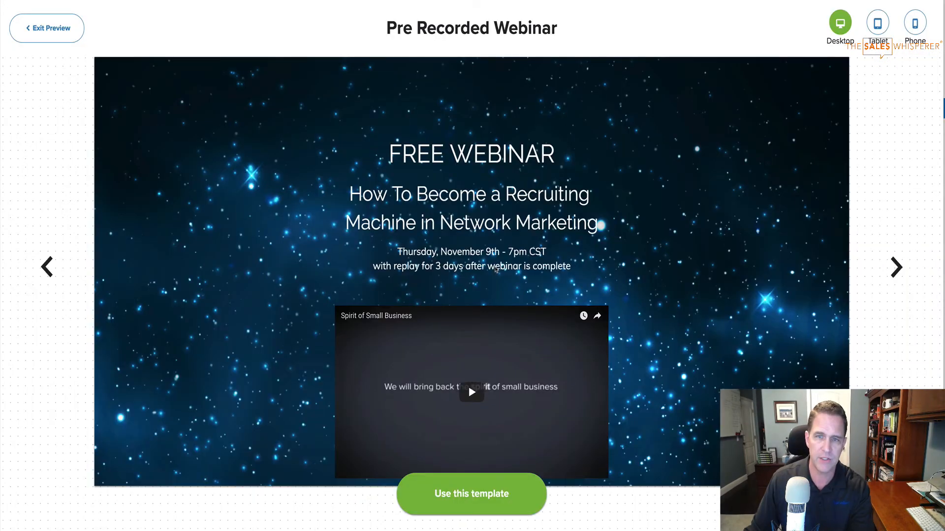
{"action": "scroll", "coordinate": [688, 257], "scroll_direction": "down", "scroll_amount": 2}
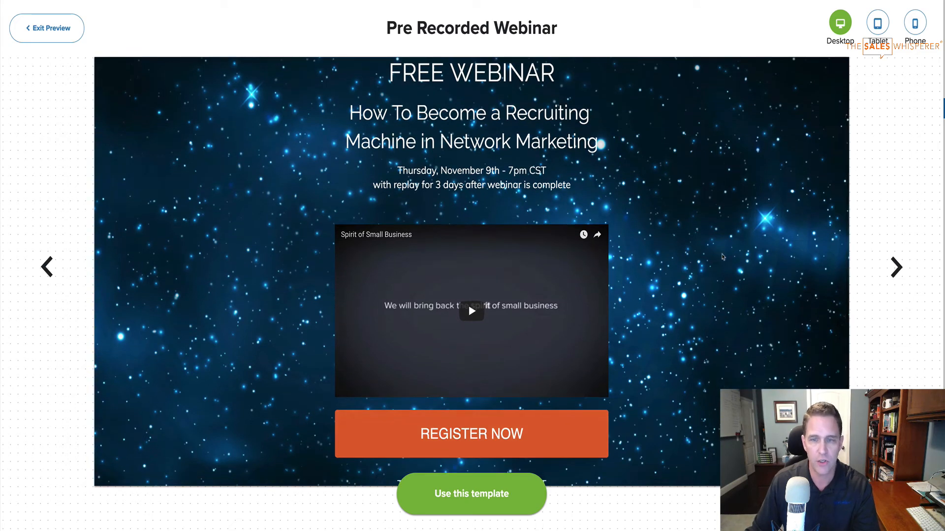
{"action": "scroll", "coordinate": [575, 323], "scroll_direction": "down", "scroll_amount": 2}
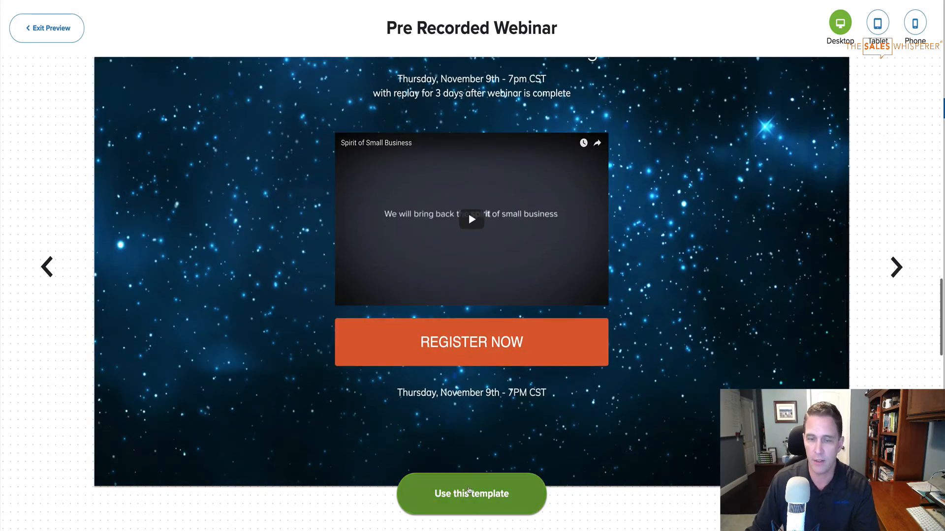
{"action": "left_click", "coordinate": [469, 490]}
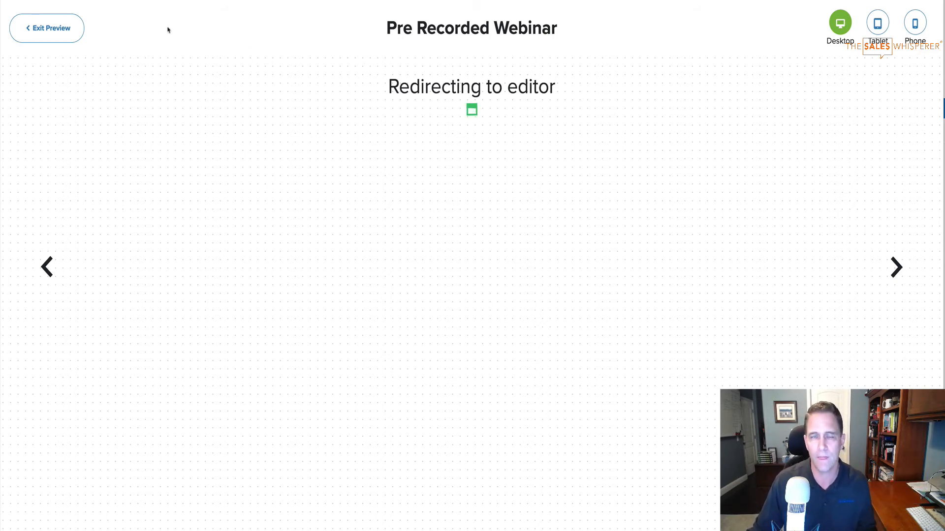
- Leave the landing page setup, return to the Demo Campaign overview and delete the Landing Page goal
{"action": "left_click", "coordinate": [55, 30]}
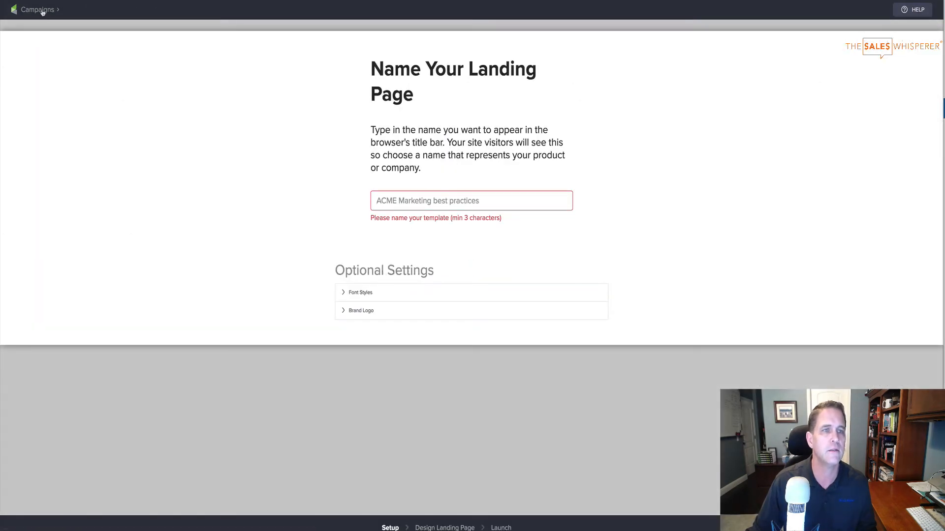
{"action": "left_click", "coordinate": [42, 12]}
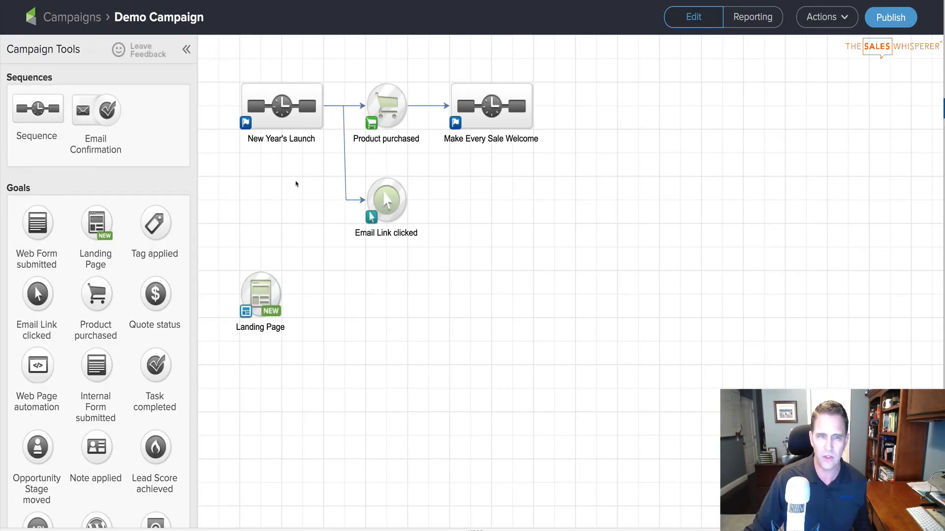
{"action": "left_click", "coordinate": [241, 272]}
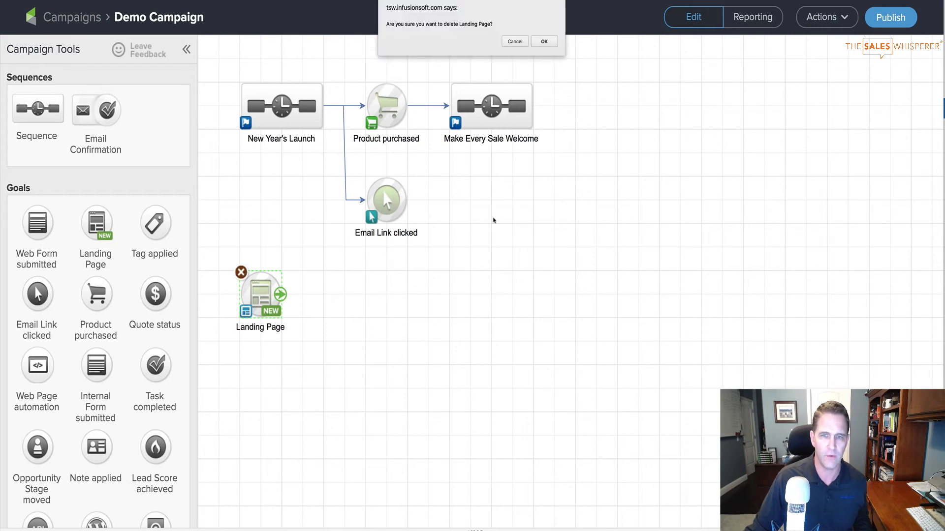
{"action": "left_click", "coordinate": [543, 41]}
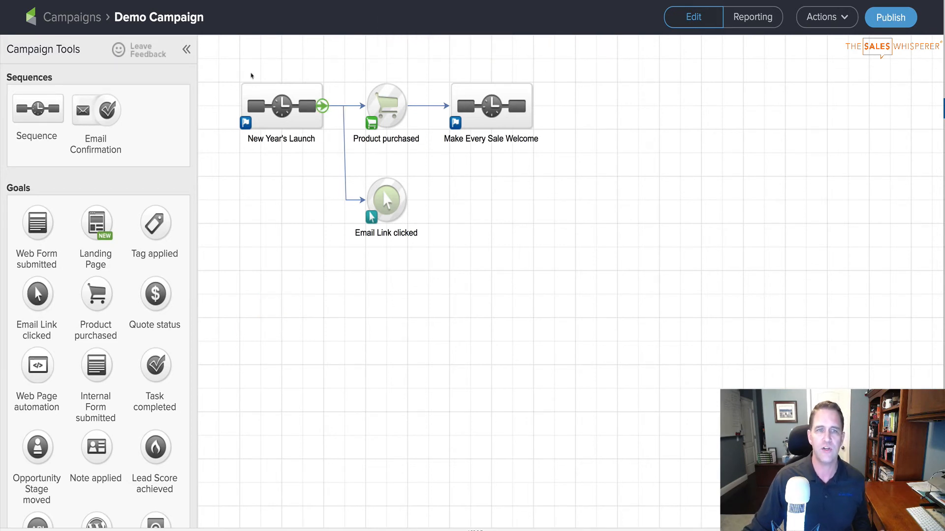
- Duplicate the entire New Year's Launch flow with its goals and welcome sequence, and place the copy below the original
{"action": "left_click_drag", "start_coordinate": [215, 52], "coordinate": [665, 367]}
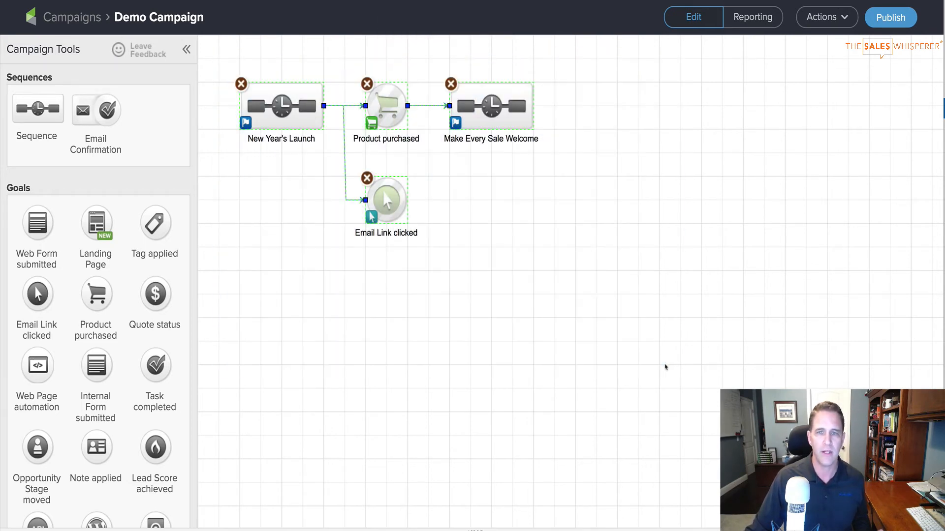
{"action": "right_click", "coordinate": [490, 119]}
{"action": "left_click", "coordinate": [508, 132]}
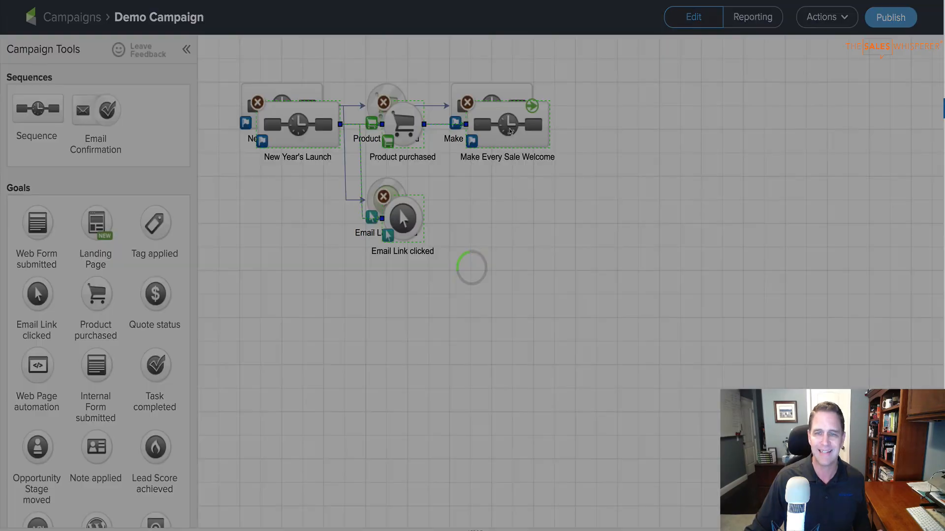
{"action": "left_click_drag", "start_coordinate": [486, 126], "coordinate": [477, 295]}
- Rename the duplicated New Year's Launch sequence as "Valentin's Day Launch"
{"action": "left_click", "coordinate": [303, 328]}
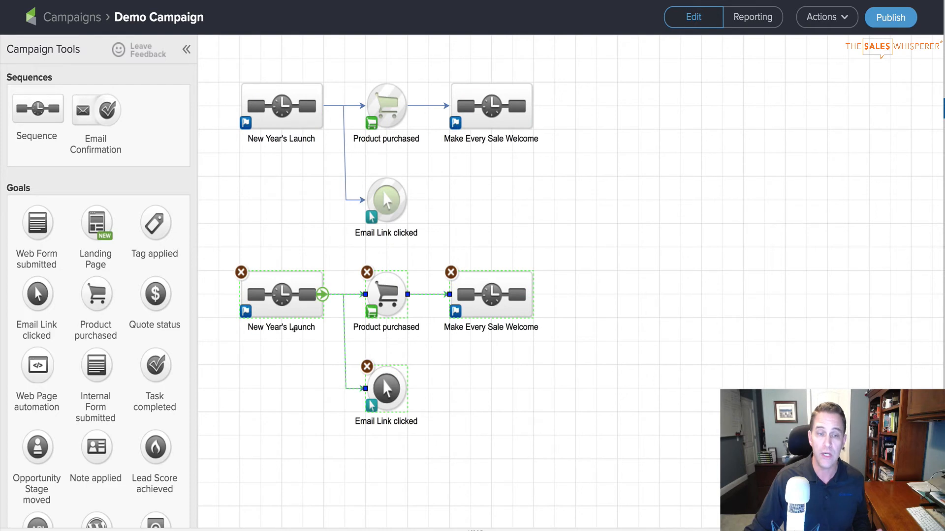
{"action": "left_click", "coordinate": [285, 329]}
{"action": "key", "text": "End"}
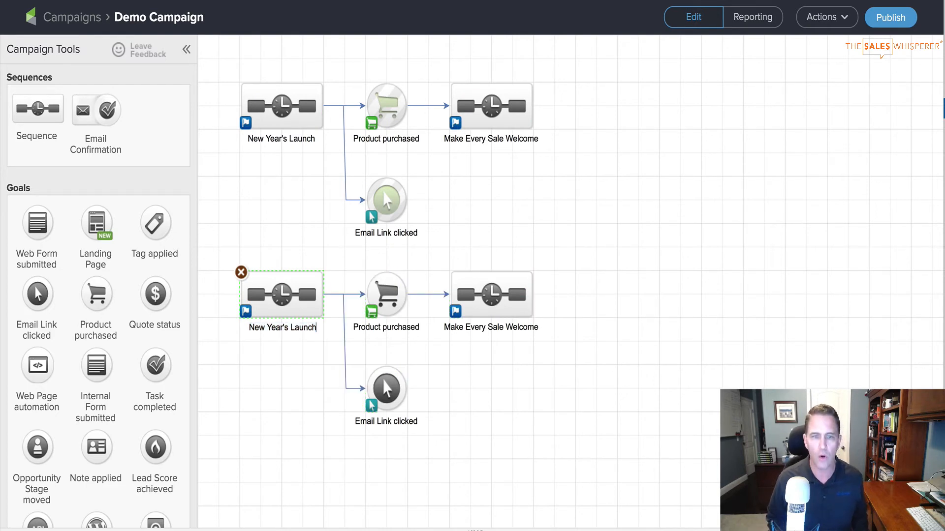
{"action": "left_click_drag", "start_coordinate": [291, 328], "coordinate": [248, 328]}
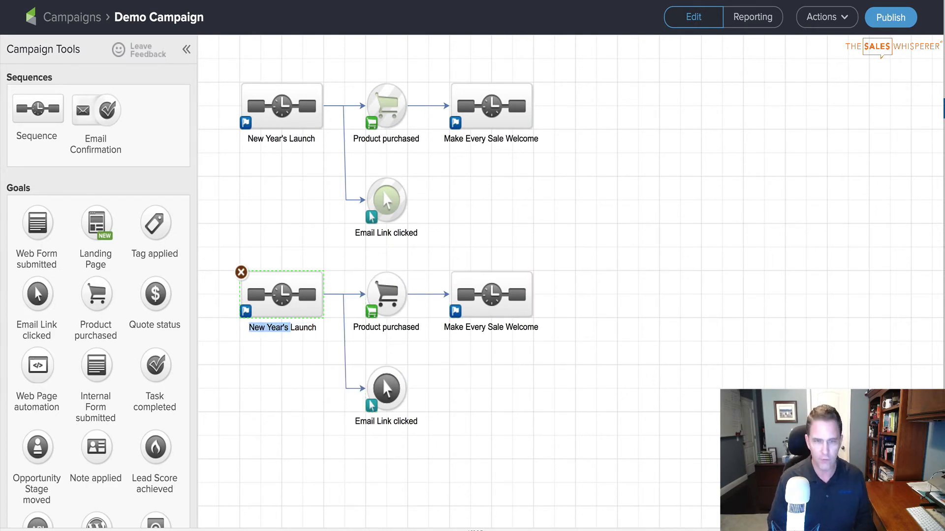
{"action": "type", "text": "Valentin"}
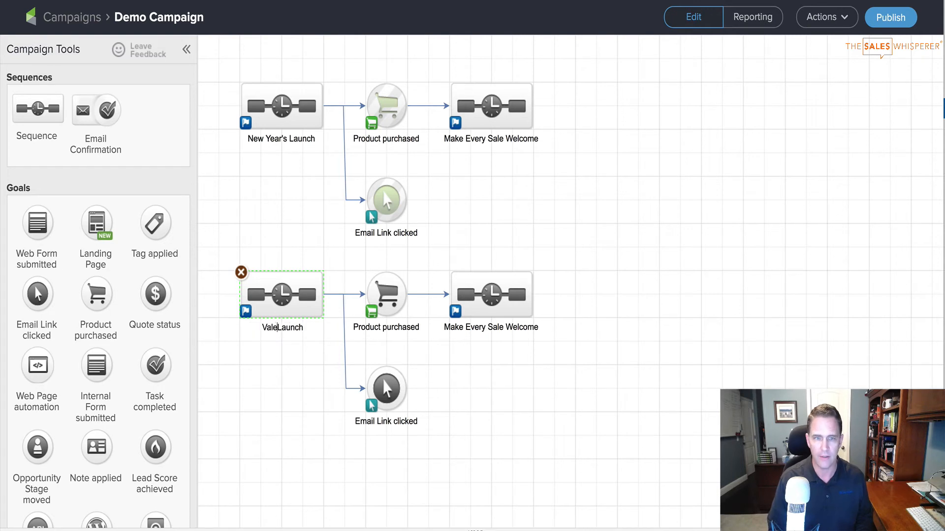
{"action": "type", "text": "'s Day"}
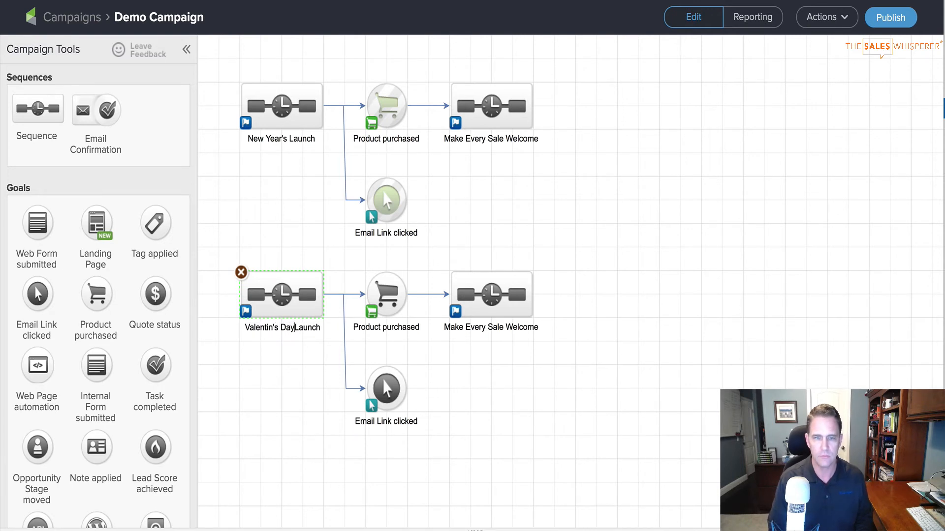
{"action": "left_click", "coordinate": [381, 253]}
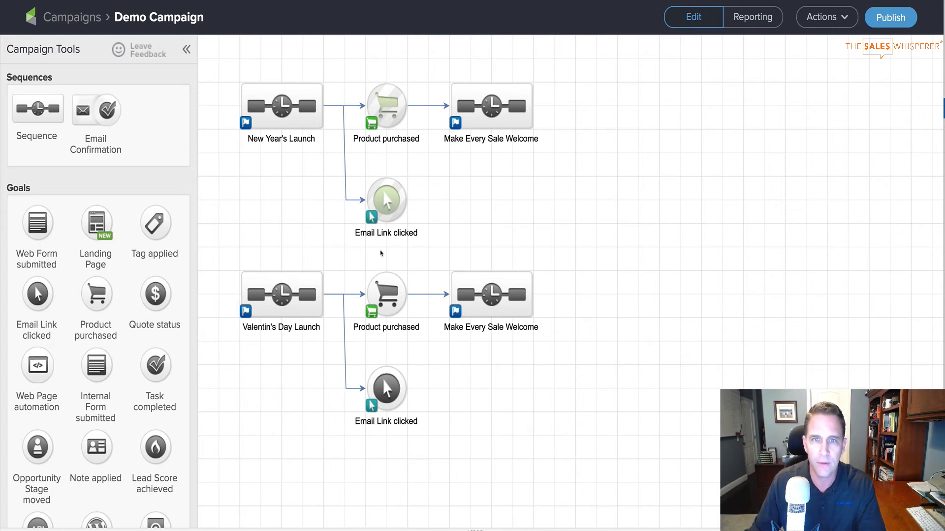
- Add a campaign link named "Blog" with the URL TheSalesWhisperer.com/blog and save it
{"action": "left_click", "coordinate": [838, 24]}
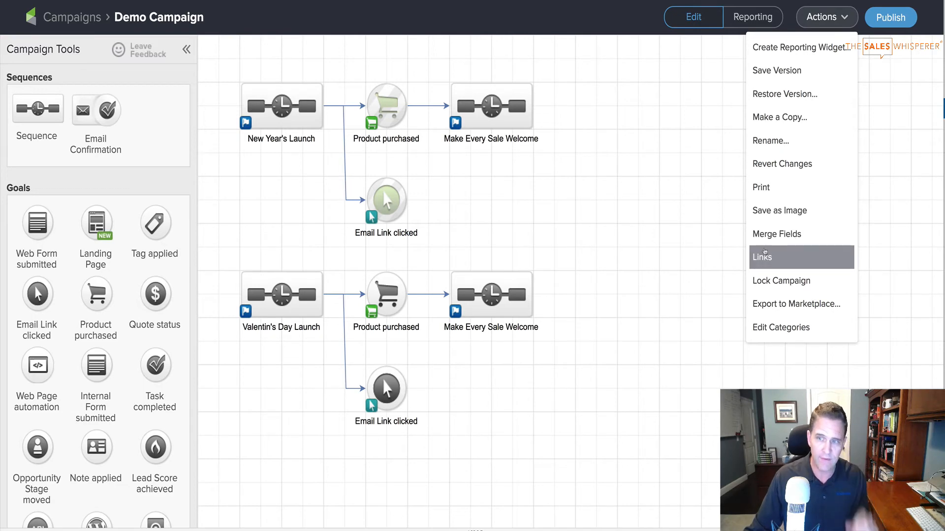
{"action": "left_click", "coordinate": [772, 262]}
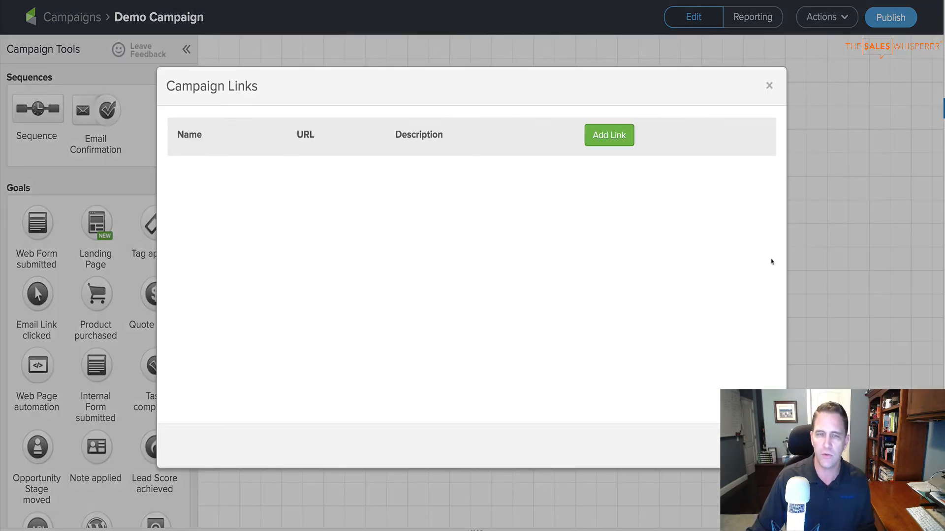
{"action": "left_click", "coordinate": [610, 145]}
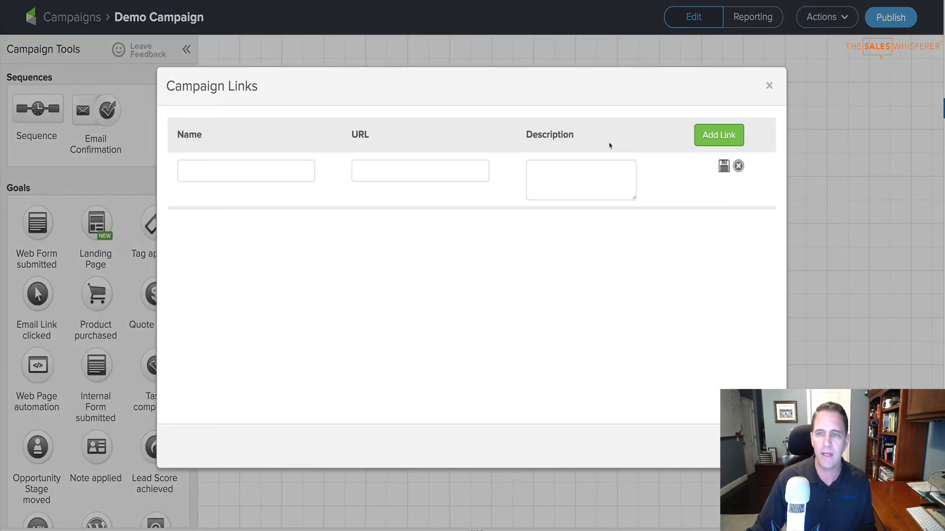
{"action": "left_click", "coordinate": [251, 169]}
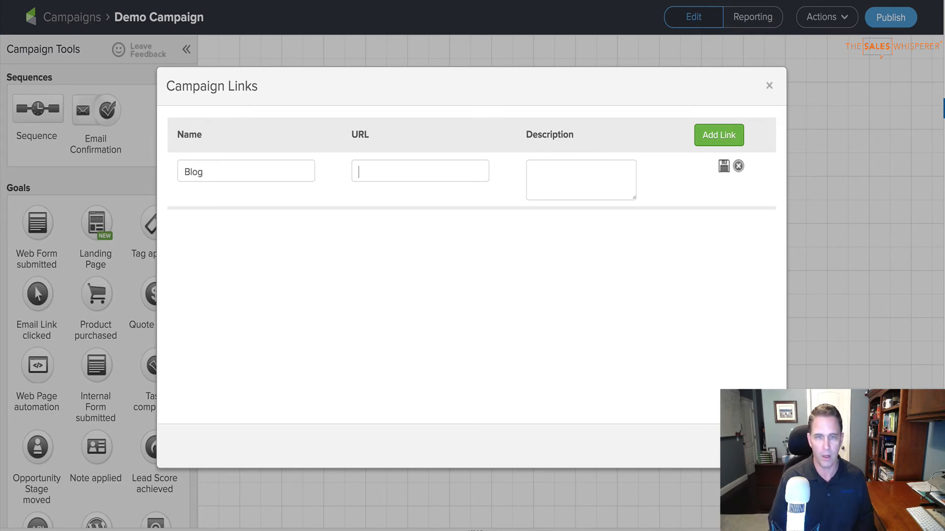
{"action": "type", "text": "wtsTheSalesWhisperer.com/blog"}
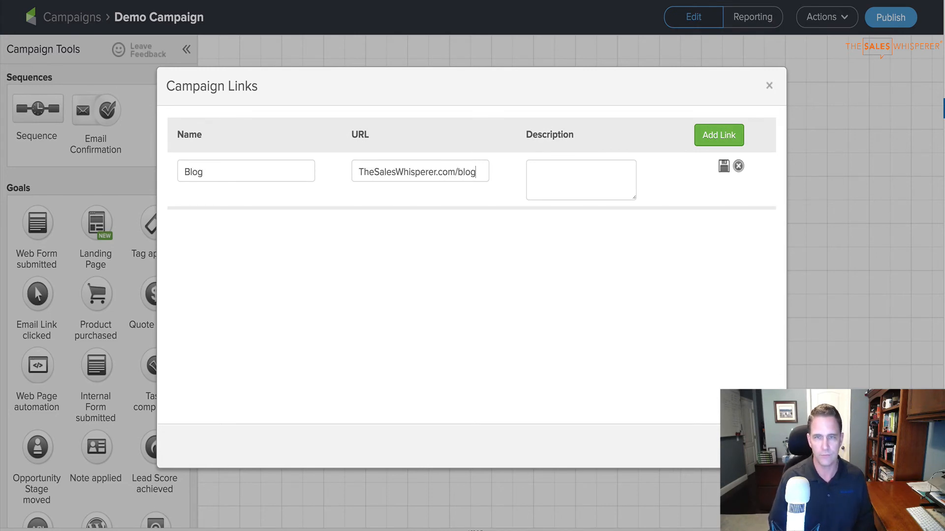
{"action": "left_click", "coordinate": [723, 166]}
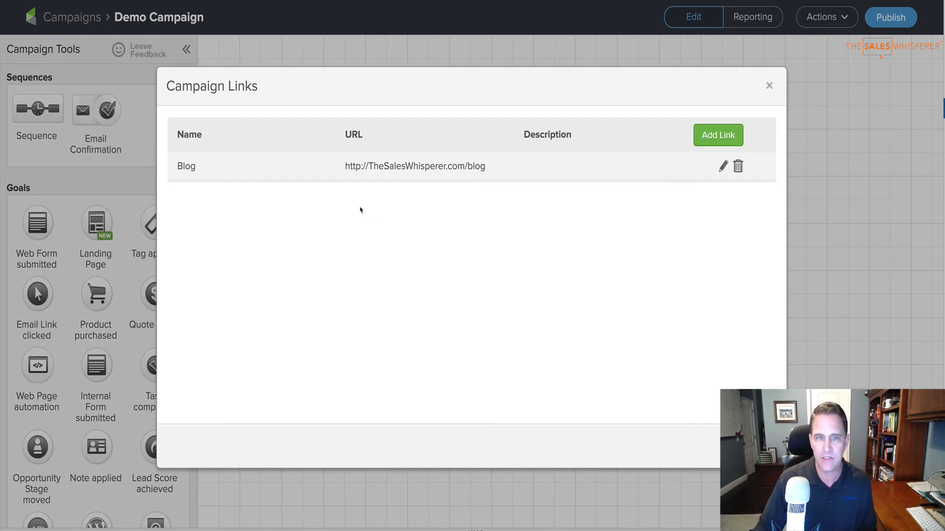
- Reopen the Blog campaign link for editing and rename it "New Year's Launch Bonus"
{"action": "left_click", "coordinate": [722, 168]}
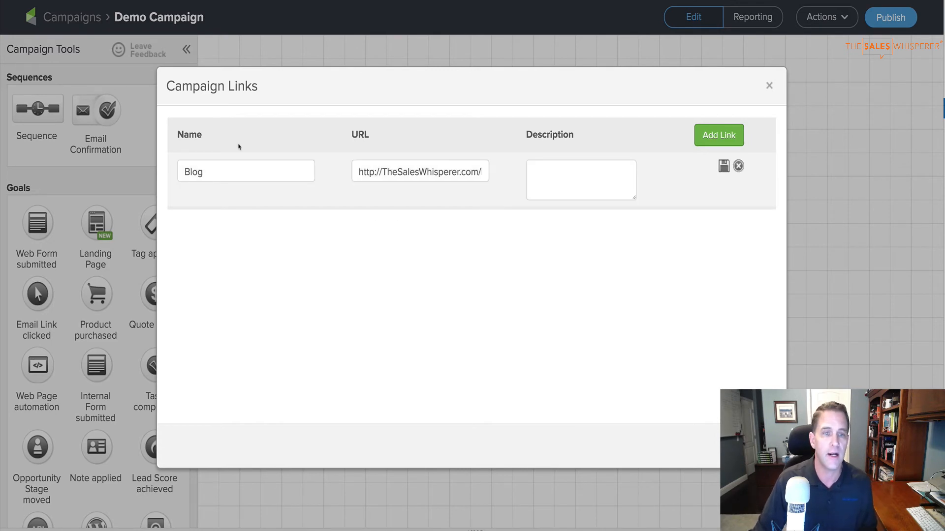
{"action": "double_click", "coordinate": [237, 180]}
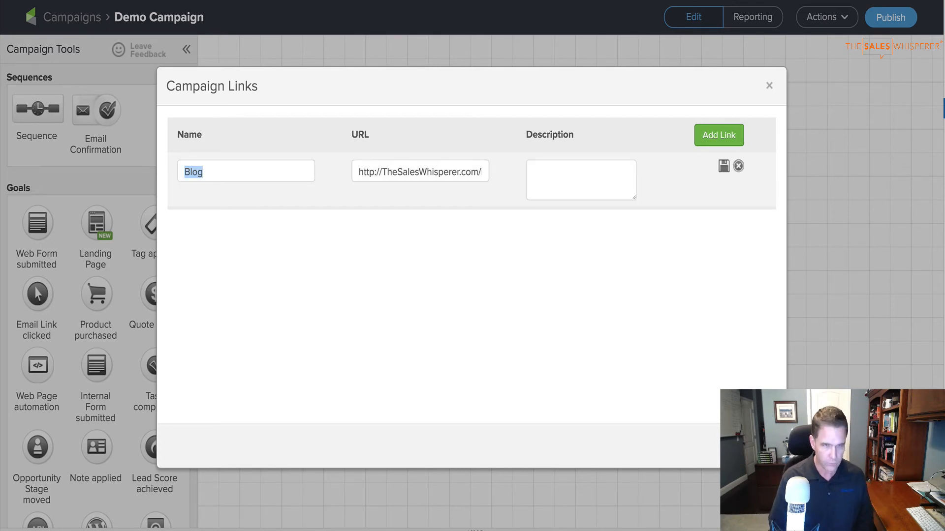
{"action": "type", "text": "New Year's Launch B"}
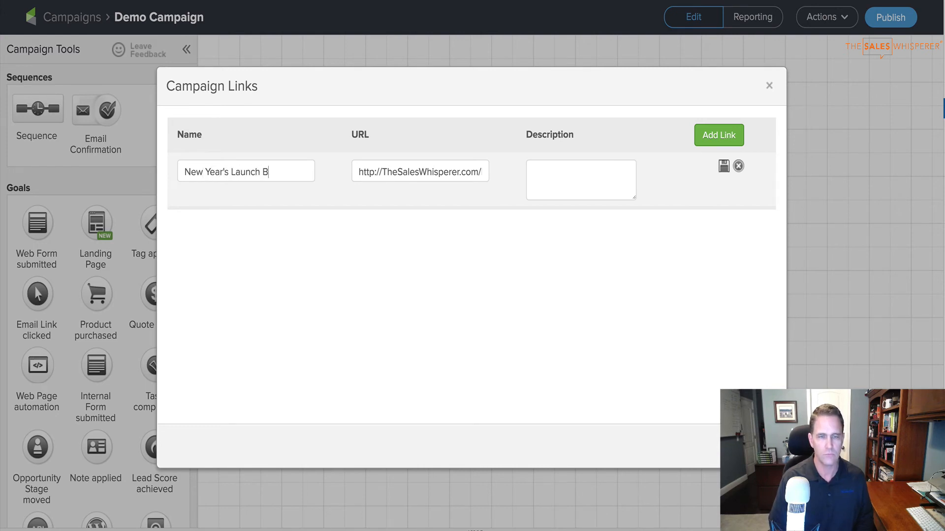
{"action": "type", "text": "onus"}
{"action": "key", "text": "Tab"}
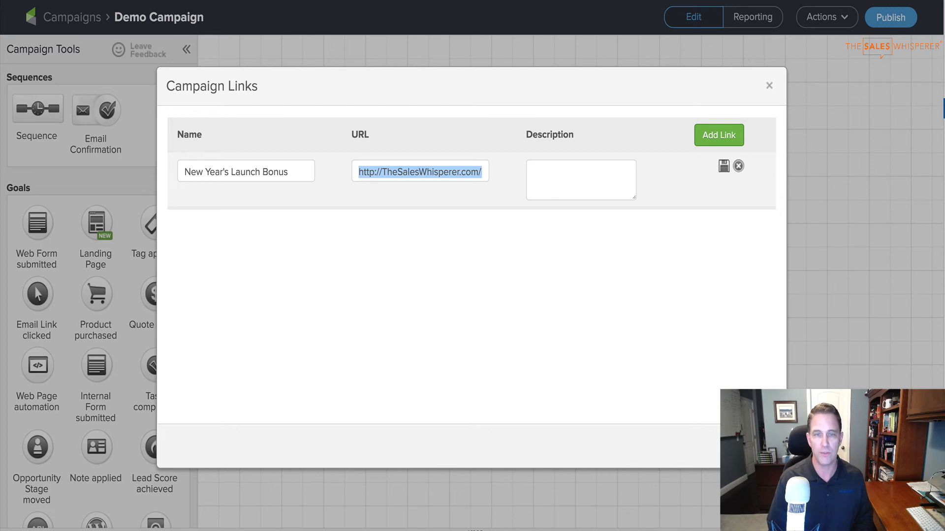
{"action": "key", "text": "Left"}
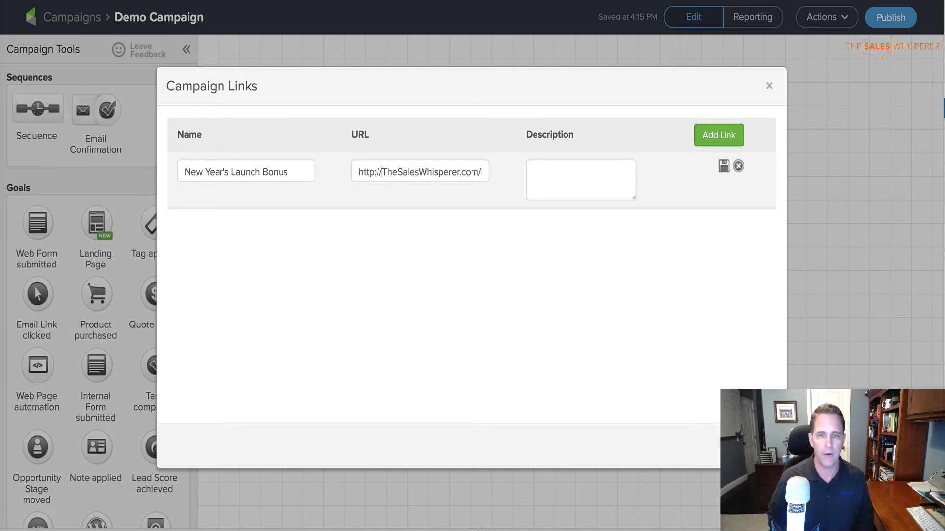
{"action": "type", "text": "www."}
{"action": "key", "text": "End"}
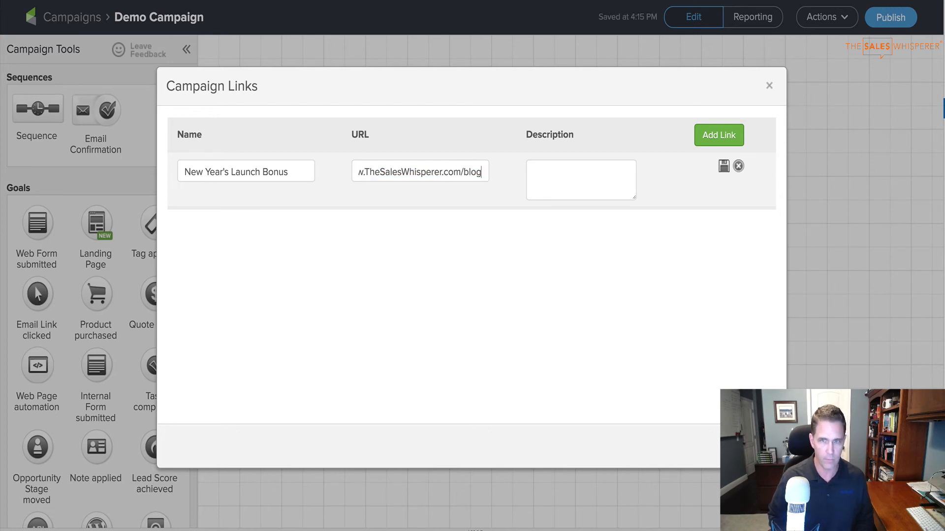
{"action": "key", "text": "BackSpace"}
{"action": "key", "text": "BackSpace"}
{"action": "key", "text": "BackSpace"}
{"action": "key", "text": "BackSpace"}
{"action": "type", "text": "N"}
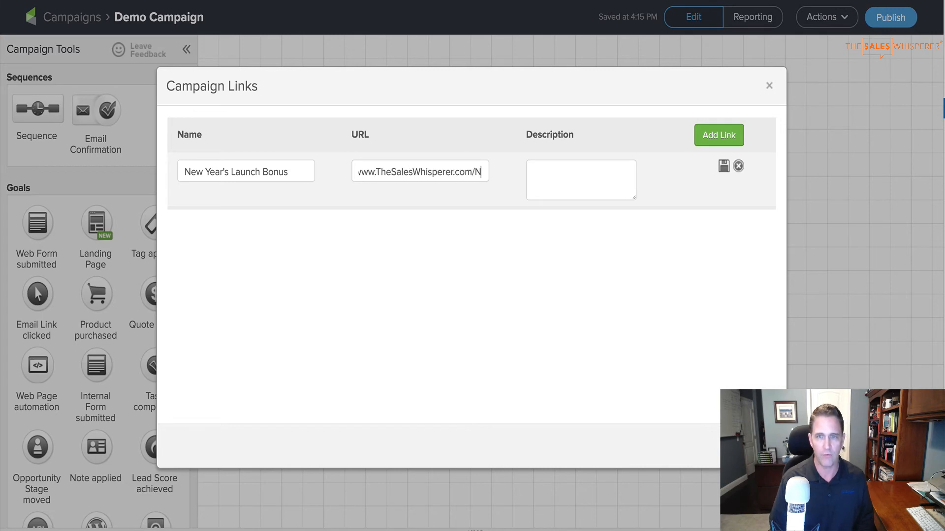
{"action": "type", "text": "Y"}
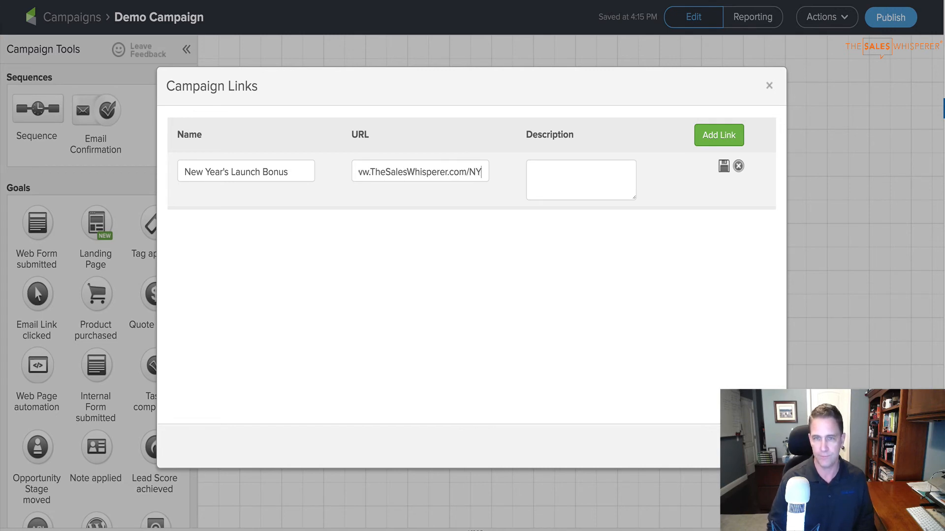
{"action": "left_click", "coordinate": [723, 166]}
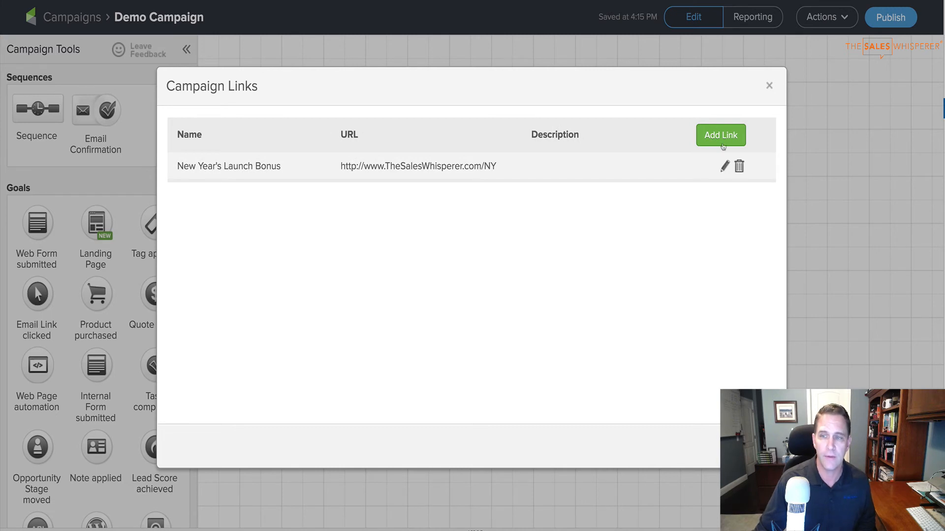
{"action": "left_click", "coordinate": [719, 144]}
{"action": "left_click", "coordinate": [278, 175]}
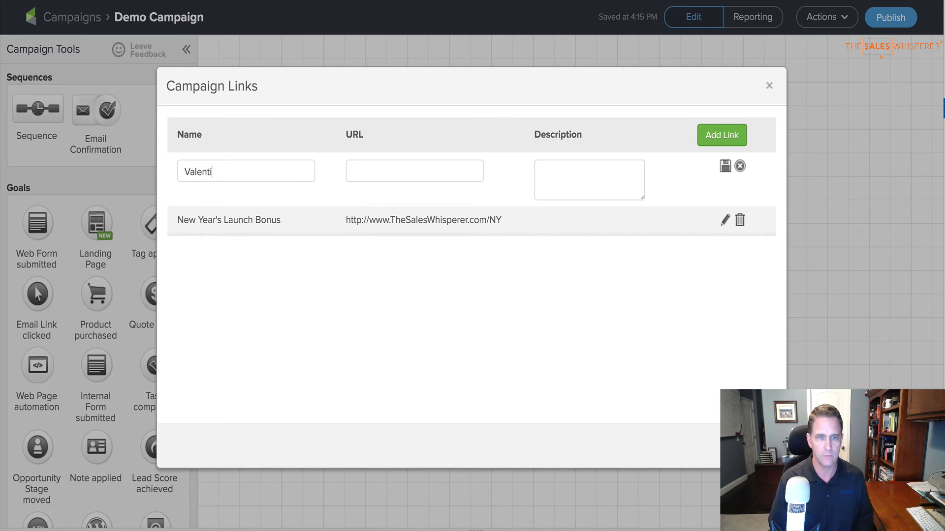
{"action": "type", "text": "Valentine's Dahttp://www.thesaleswhisperer.com/"}
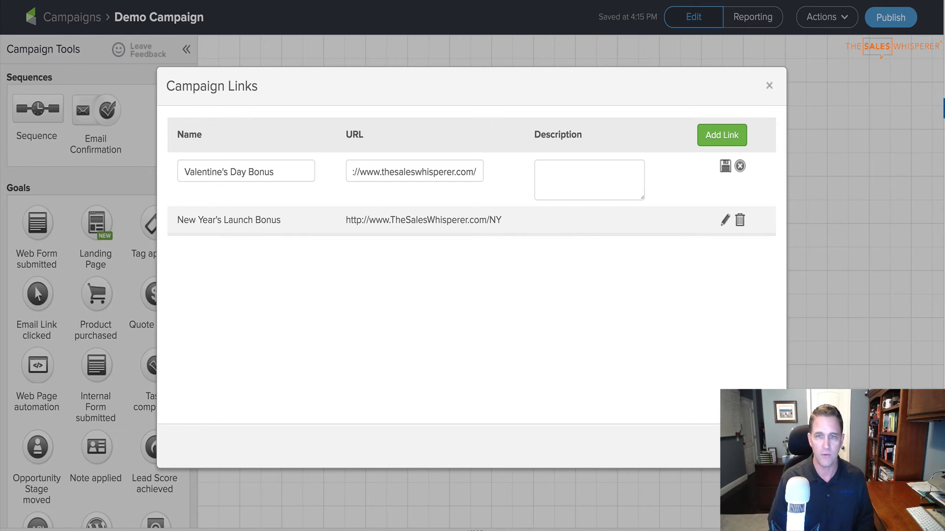
{"action": "type", "text": "VD"}
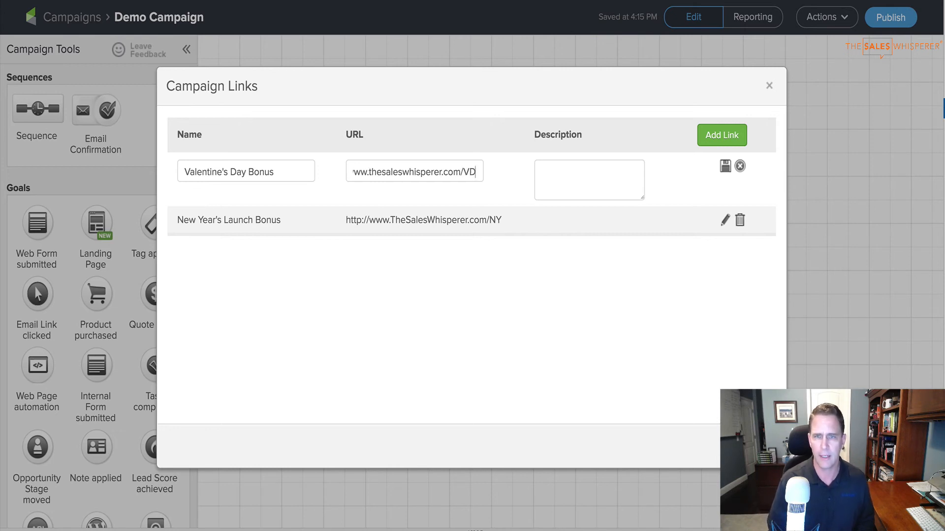
{"action": "key", "text": "BackSpace"}
{"action": "type", "text": "a"}
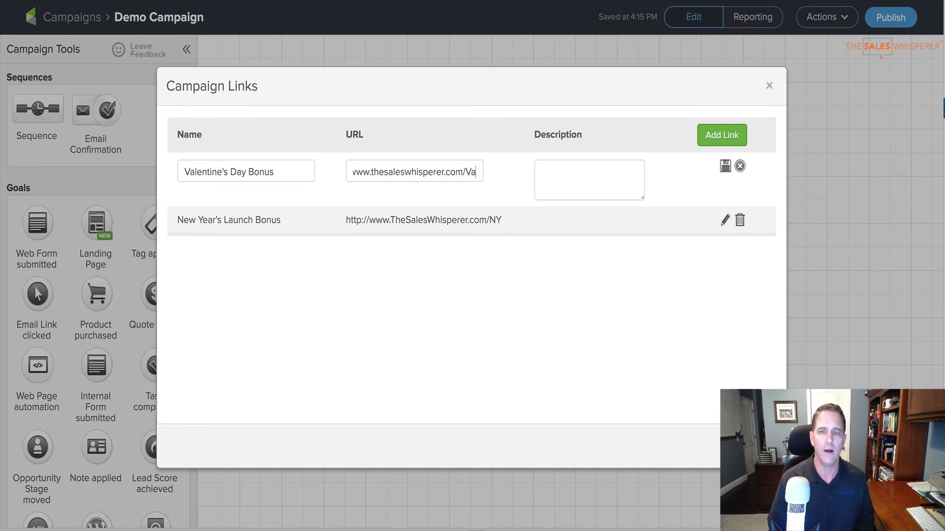
{"action": "type", "text": "lentine"}
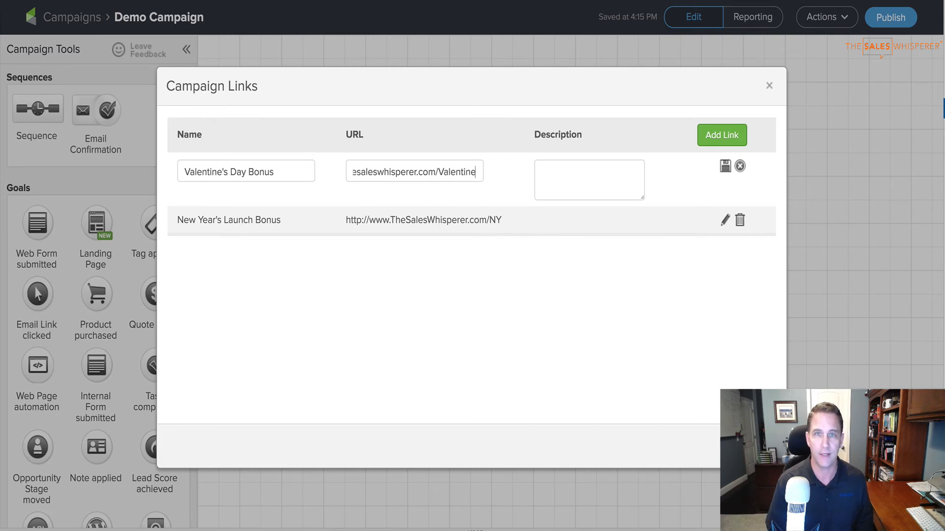
{"action": "left_click", "coordinate": [725, 166]}
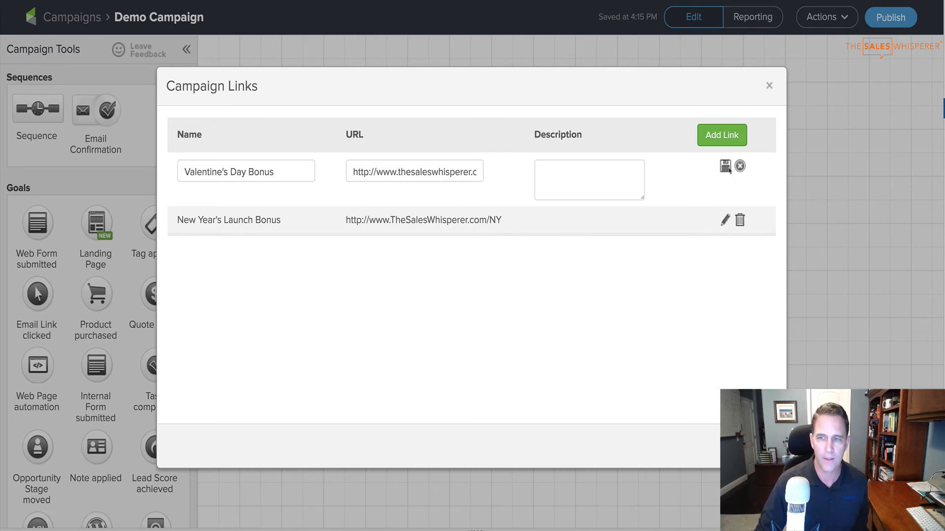
{"action": "left_click", "coordinate": [770, 86]}
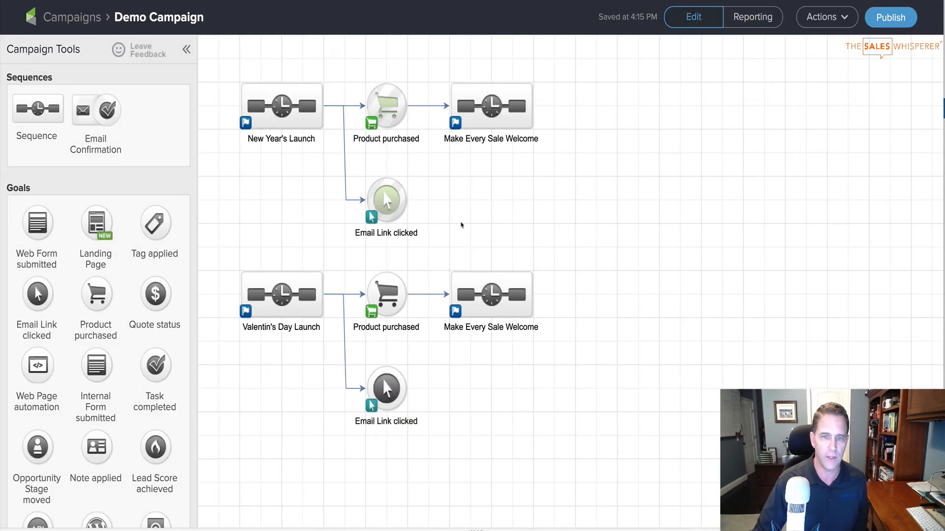
- Open the Launch #1 email in the Valentin's Day Launch sequence and start a new line below the Buy Now link
{"action": "left_click", "coordinate": [273, 297]}
{"action": "double_click", "coordinate": [273, 297]}
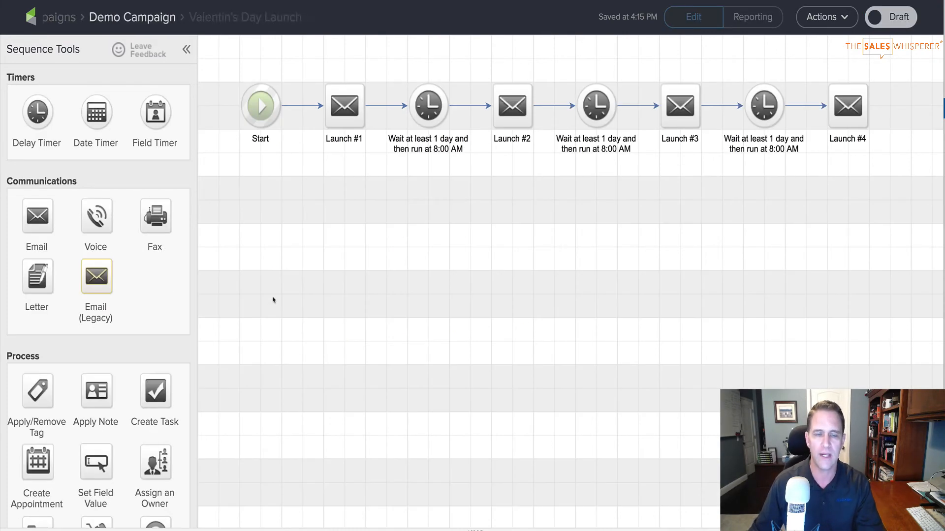
{"action": "double_click", "coordinate": [348, 108]}
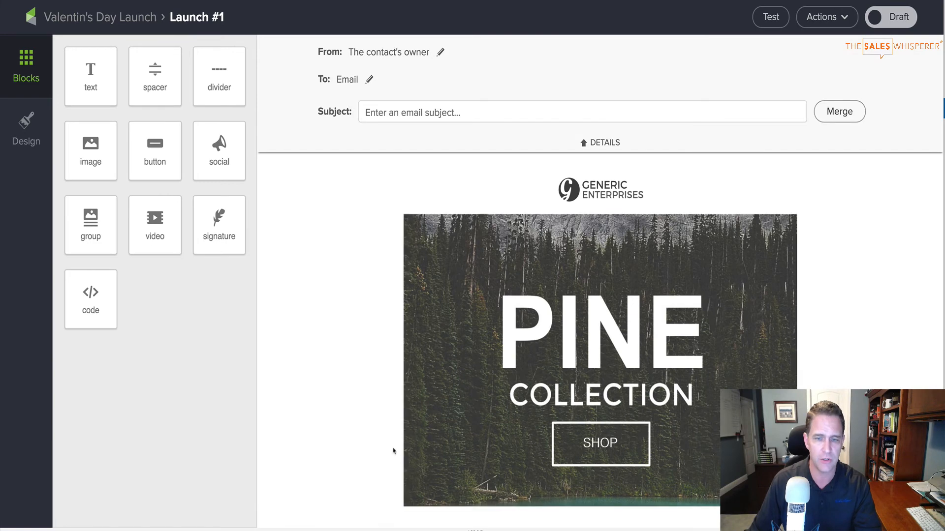
{"action": "scroll", "coordinate": [433, 445], "scroll_direction": "down", "scroll_amount": 4}
{"action": "left_click", "coordinate": [453, 401]}
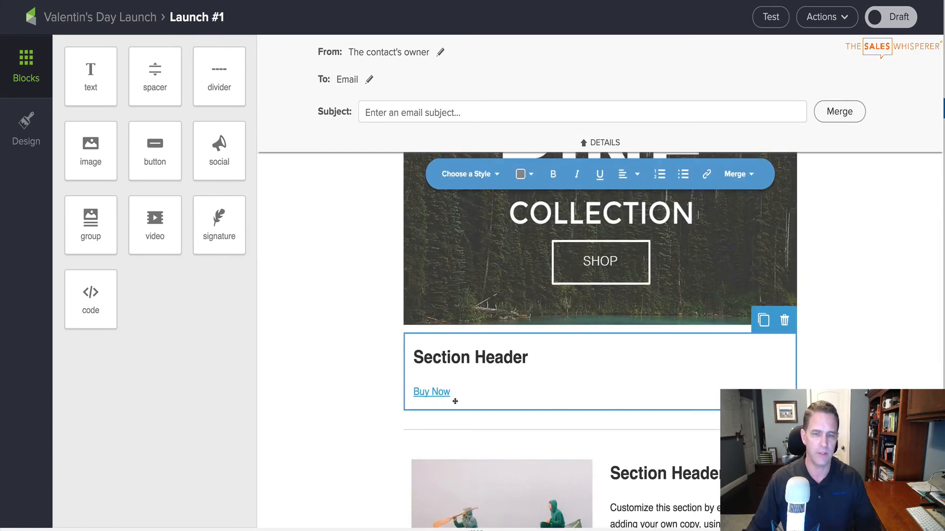
{"action": "key", "text": "Return"}
{"action": "type", "text": "N"}
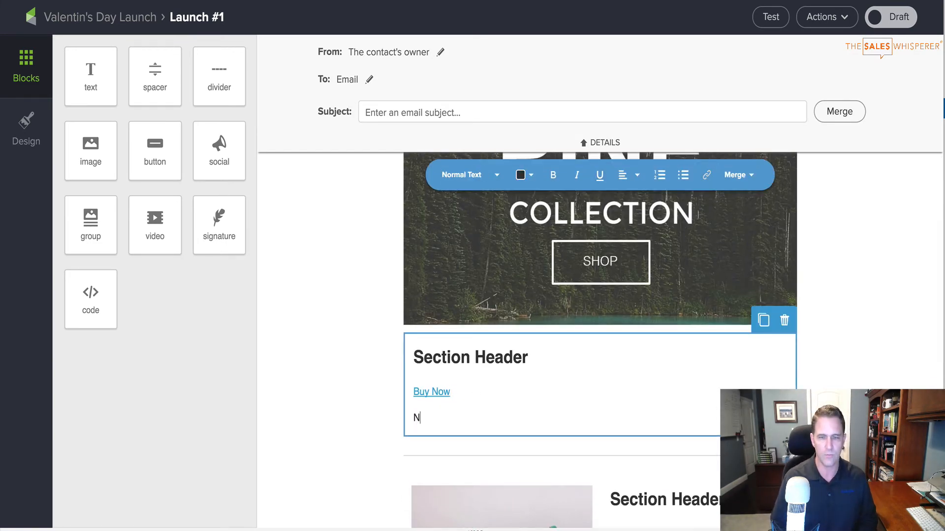
{"action": "type", "text": "ew Year's "}
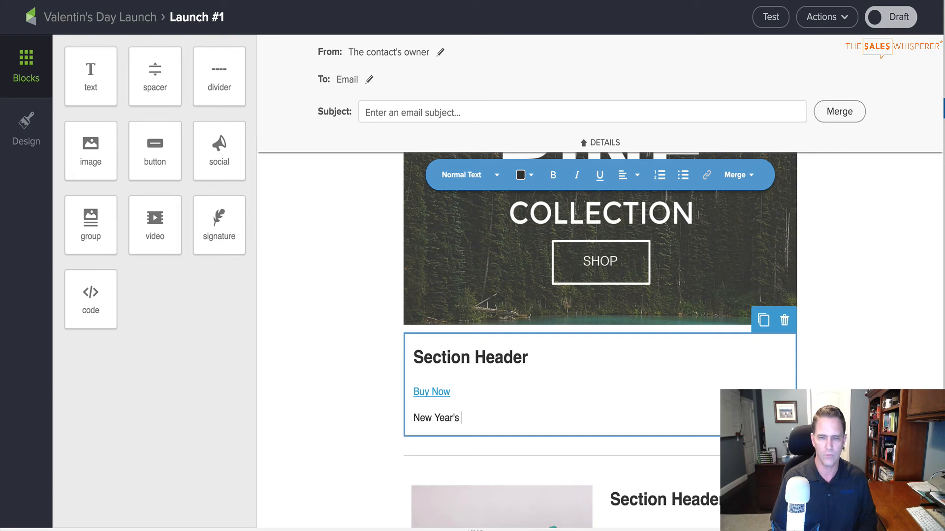
{"action": "type", "text": "Launch"}
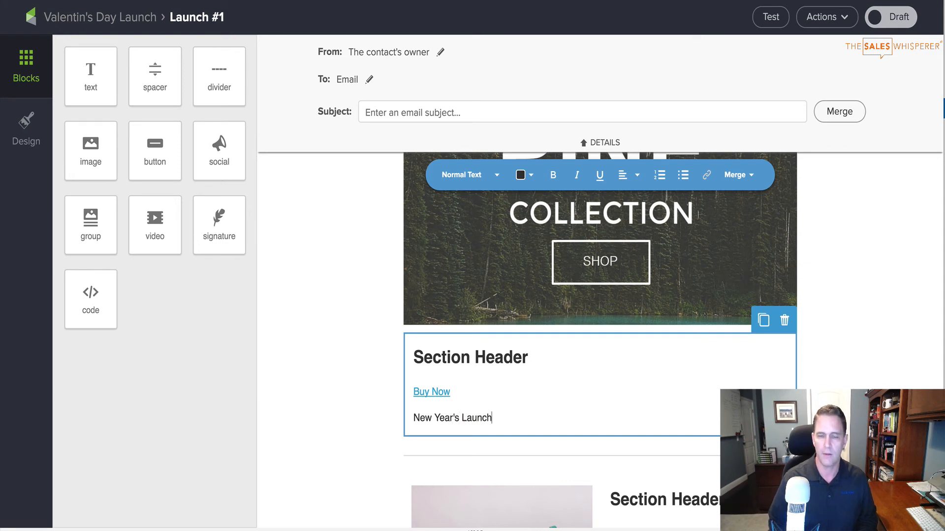
{"action": "key", "text": "alt+shift+Left"}
{"action": "key", "text": "alt+shift+Left"}
{"action": "key", "text": "alt+shift+Left"}
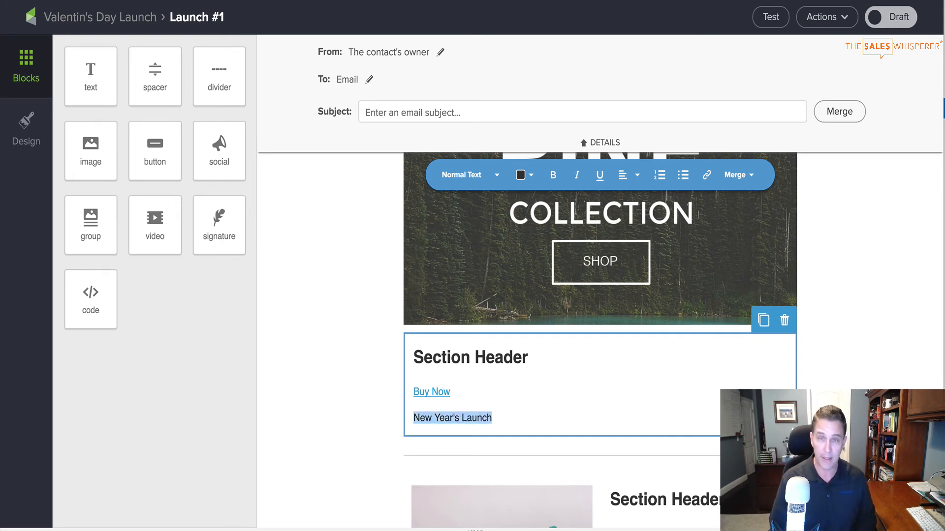
- Write "Go here to lock in this month's special offer." on the line below the Buy Now link
{"action": "type", "text": "Go here to lock in"}
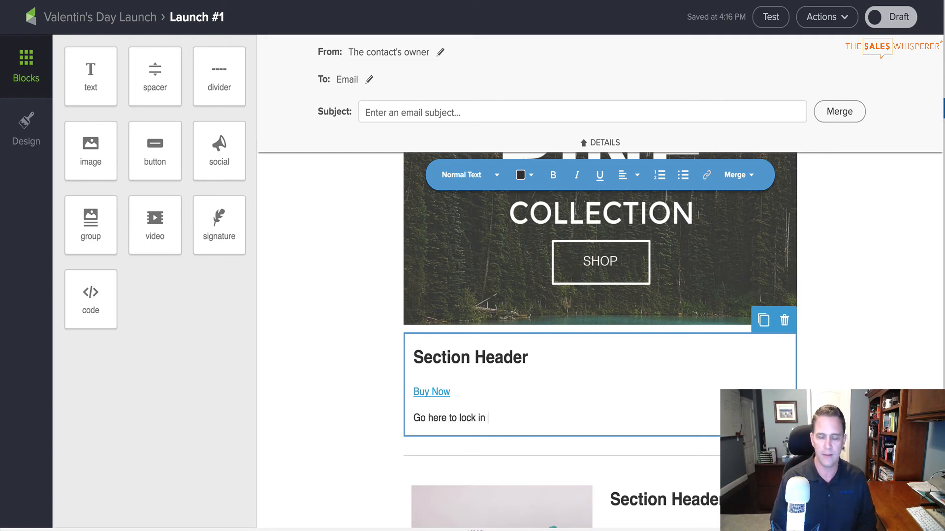
{"action": "type", "text": " this month's de"}
{"action": "key", "text": "BackSpace"}
{"action": "key", "text": "BackSpace"}
{"action": "key", "text": "BackSpace"}
{"action": "type", "text": "this month's dea"}
{"action": "key", "text": "BackSpace"}
{"action": "key", "text": "BackSpace"}
{"action": "key", "text": "BackSpace"}
{"action": "type", "text": "spe"}
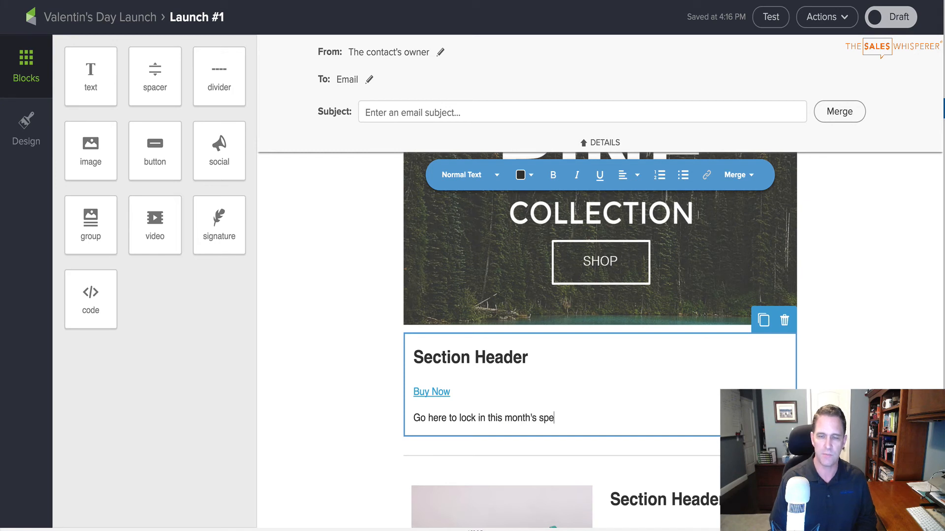
{"action": "type", "text": "cial offer."}
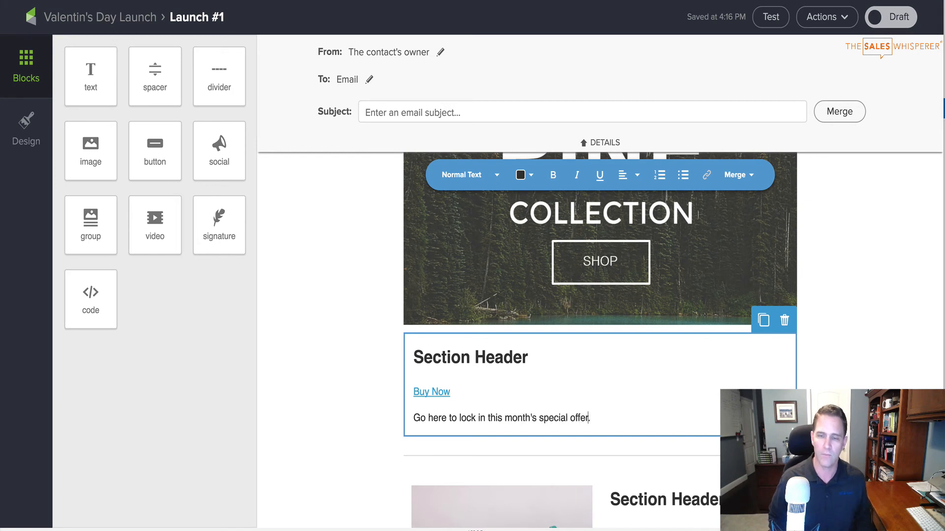
- Link the special offer sentence, excluding its final period, to the Valentine's Day Bonus campaign link
{"action": "key", "text": "Left"}
{"action": "key", "text": "shift+alt+Left"}
{"action": "key", "text": "shift+alt+Left"}
{"action": "key", "text": "shift+alt+Left"}
{"action": "key", "text": "shift+alt+Left"}
{"action": "key", "text": "shift+alt+Left"}
{"action": "key", "text": "shift+alt+Left"}
{"action": "key", "text": "shift+alt+Left"}
{"action": "key", "text": "shift+alt+Left"}
{"action": "key", "text": "shift+alt+Left"}
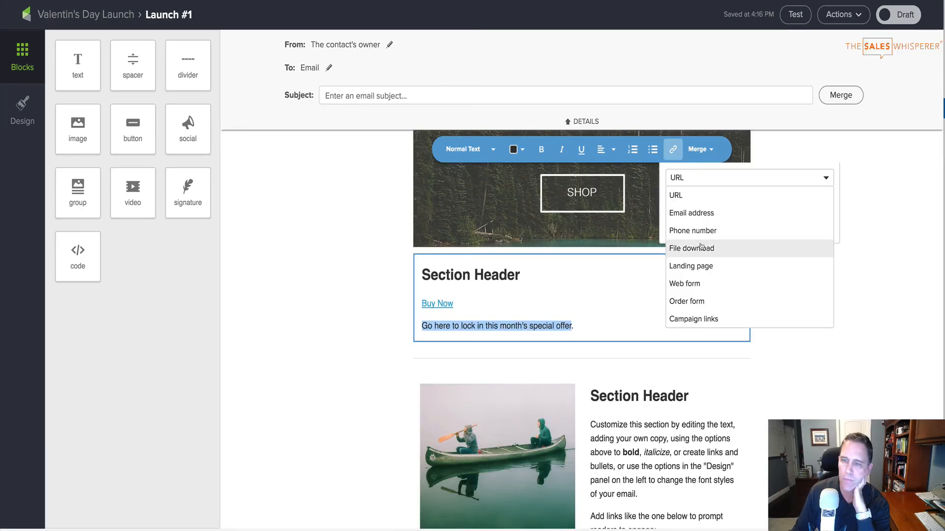
{"action": "left_click", "coordinate": [698, 316]}
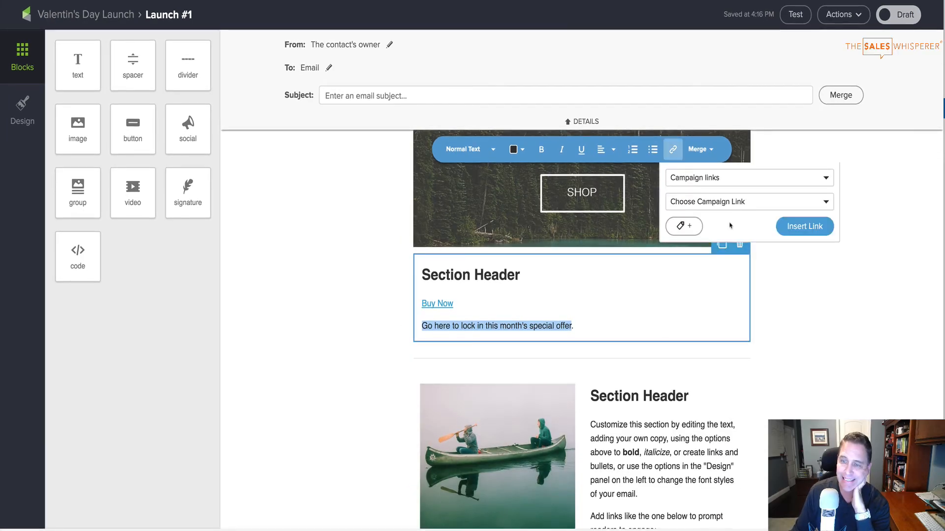
{"action": "left_click", "coordinate": [702, 205]}
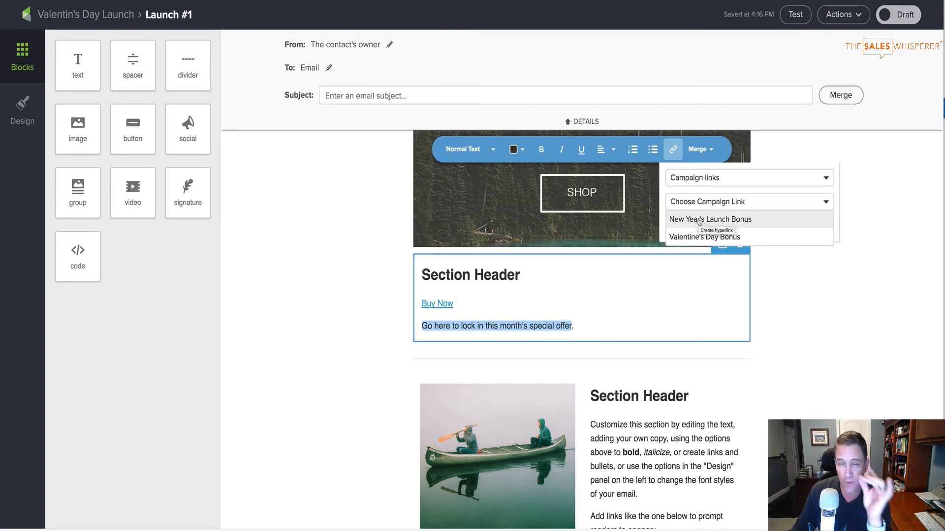
{"action": "left_click", "coordinate": [696, 237]}
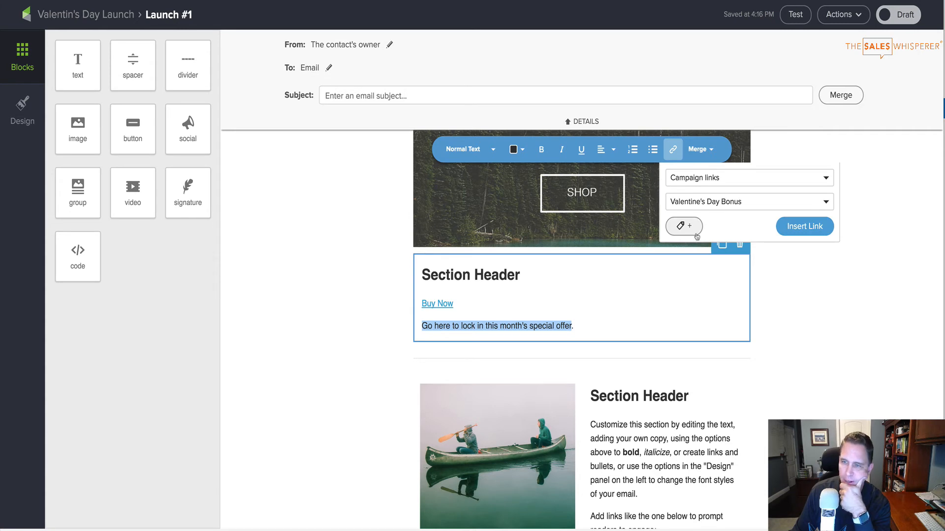
{"action": "left_click", "coordinate": [800, 232]}
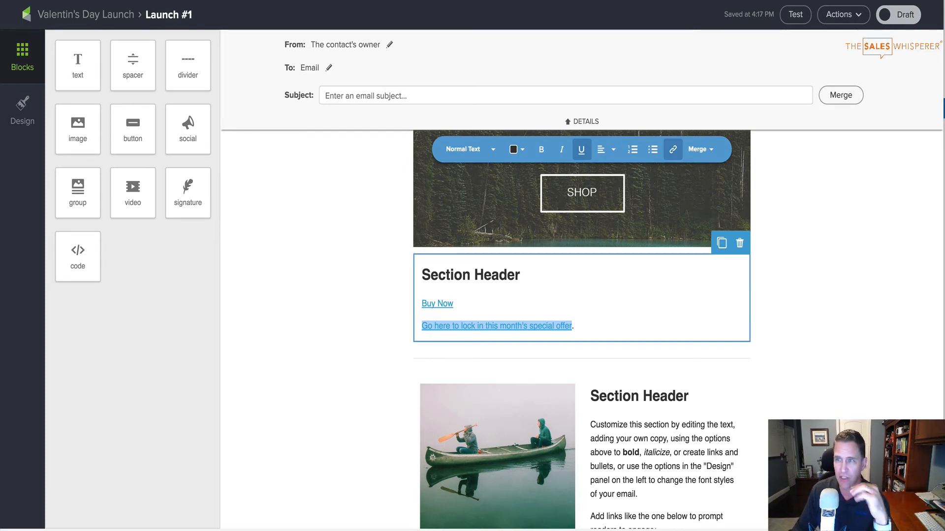
- Add a Send HTTP Post after Create Task in the Make Every Sale Welcome sequence of the New Year's Launch flow
{"action": "left_click", "coordinate": [109, 20]}
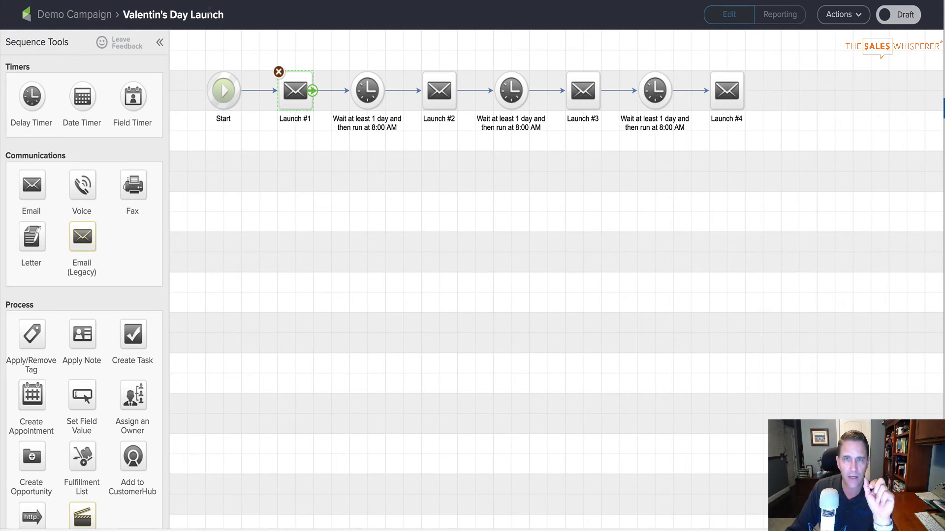
{"action": "left_click", "coordinate": [73, 11]}
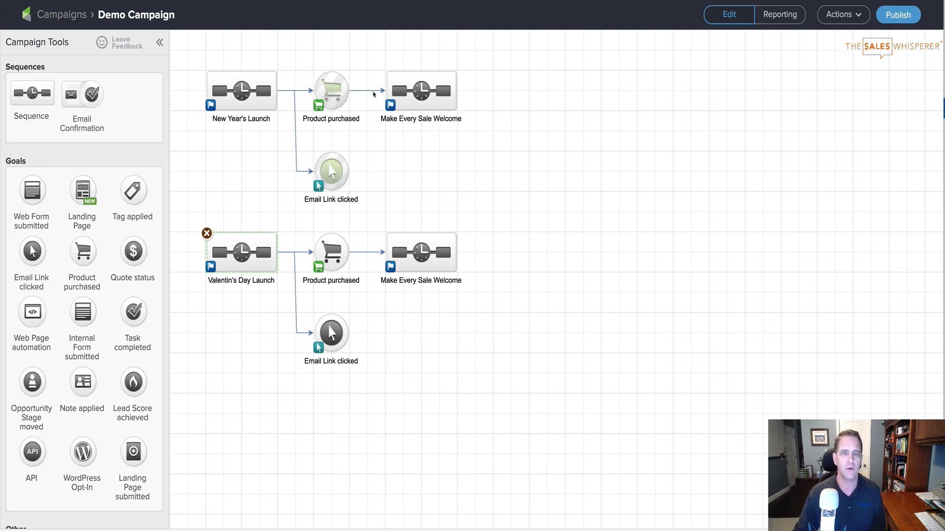
{"action": "double_click", "coordinate": [417, 99]}
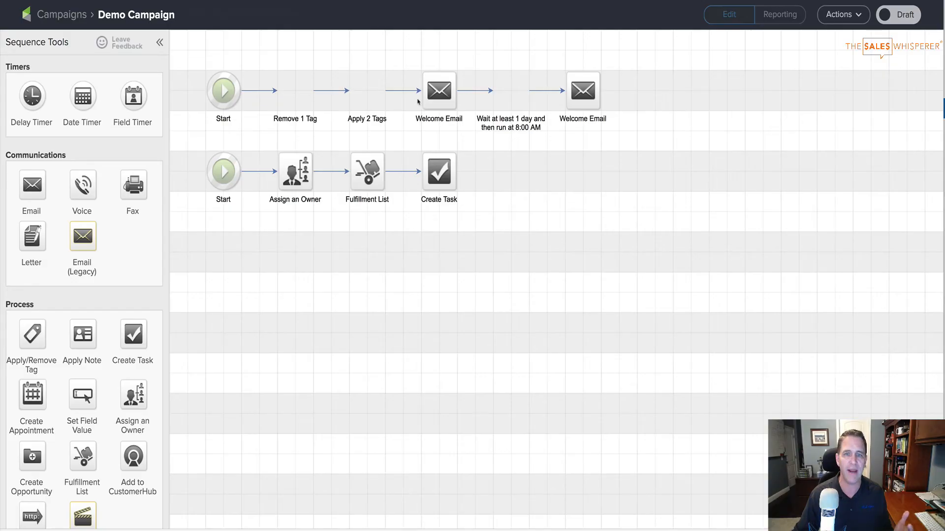
{"action": "scroll", "coordinate": [118, 342], "scroll_direction": "down", "scroll_amount": 3}
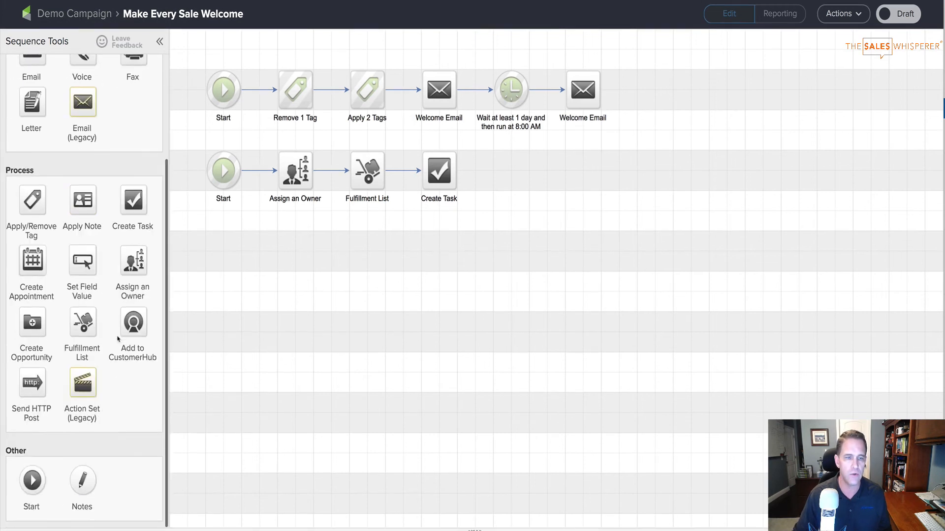
{"action": "left_click_drag", "start_coordinate": [29, 387], "coordinate": [504, 171]}
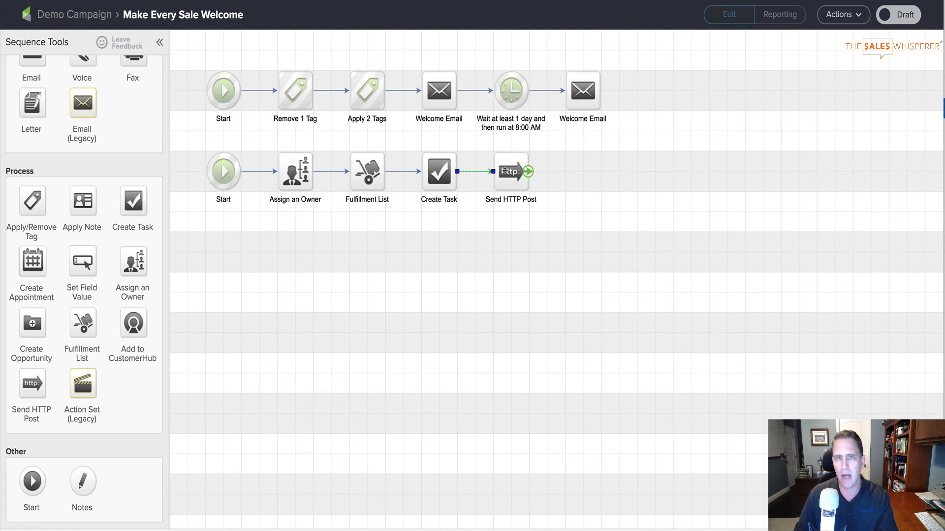